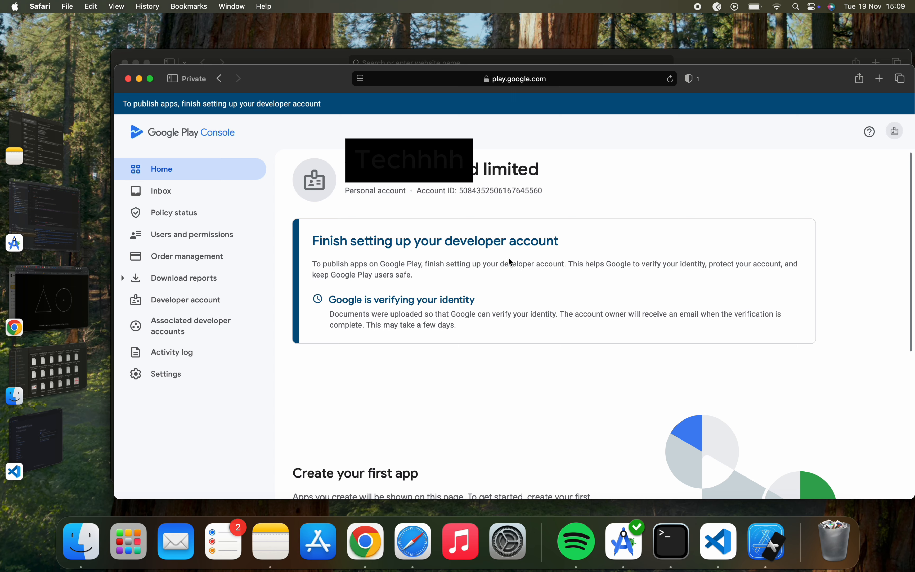
# Read the identity verification and account setup notices on the Play Console home page.
pyautogui.scroll(-3, 509, 260)
pyautogui.scroll(-3, 509, 260)
pyautogui.scroll(5, 509, 261)
pyautogui.moveTo(328, 301); pyautogui.dragTo(454, 327)
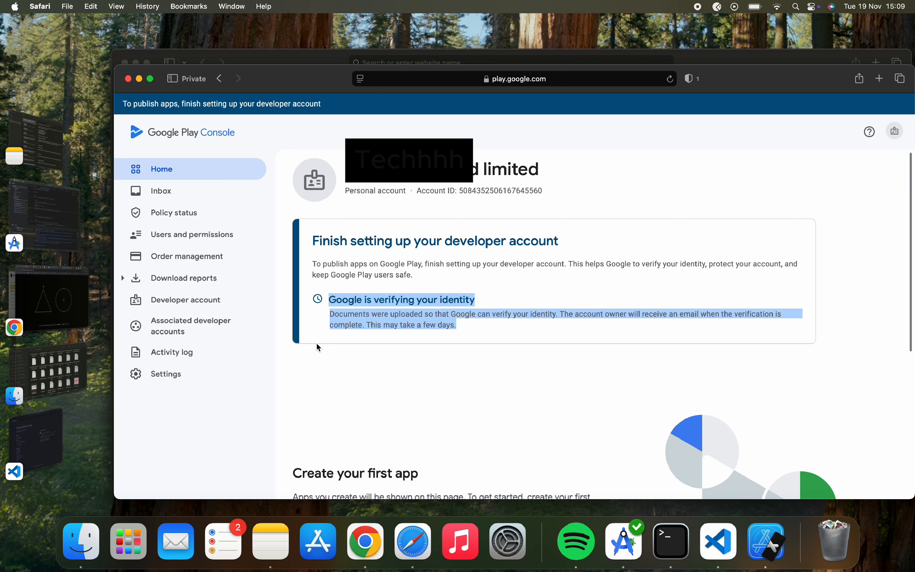
pyautogui.click(337, 340)
pyautogui.moveTo(334, 342); pyautogui.dragTo(427, 374)
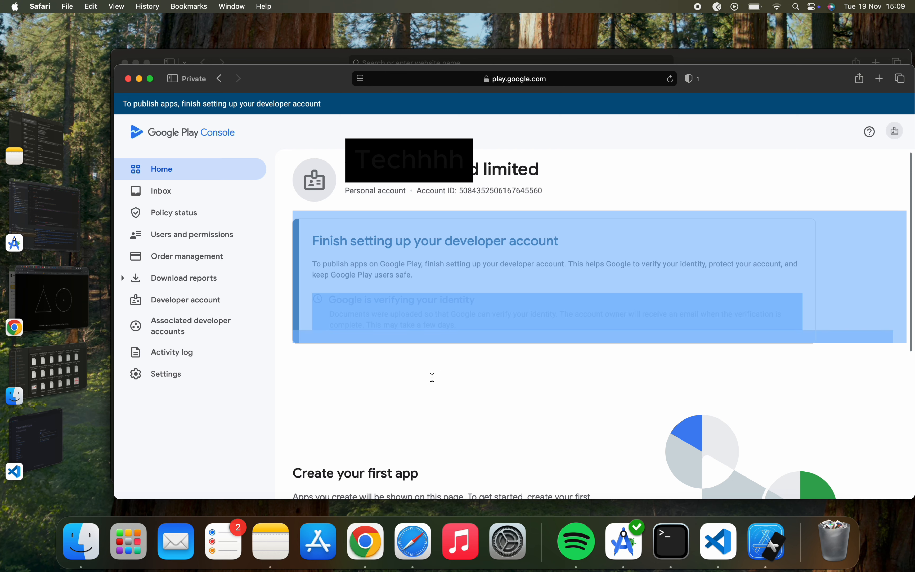
pyautogui.click(433, 377)
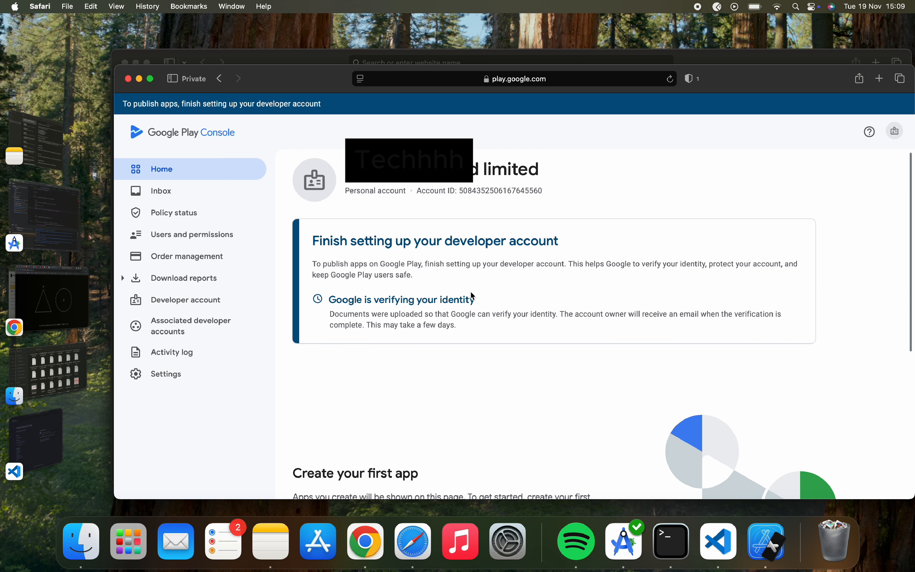
pyautogui.scroll(-2, 487, 352)
pyautogui.scroll(2, 486, 350)
pyautogui.moveTo(328, 298); pyautogui.dragTo(478, 326)
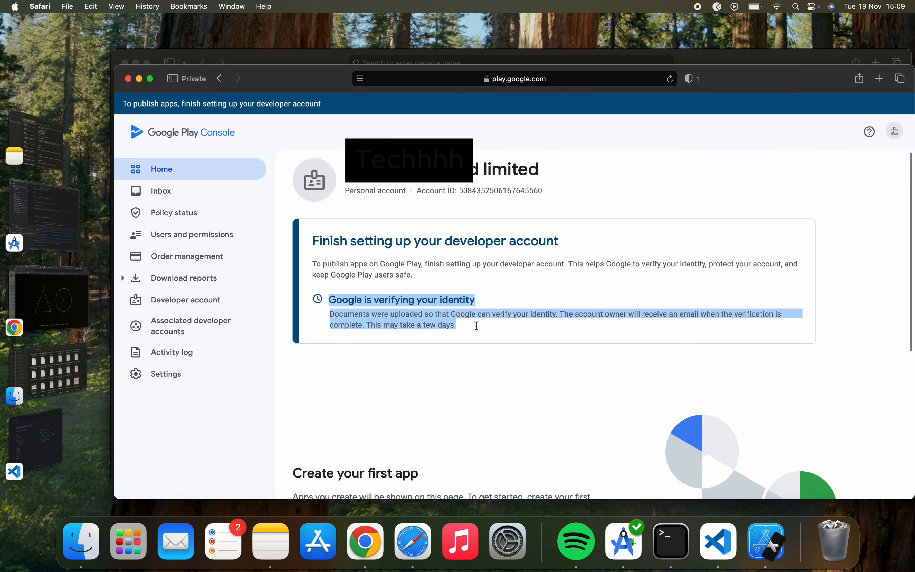
pyautogui.click(476, 335)
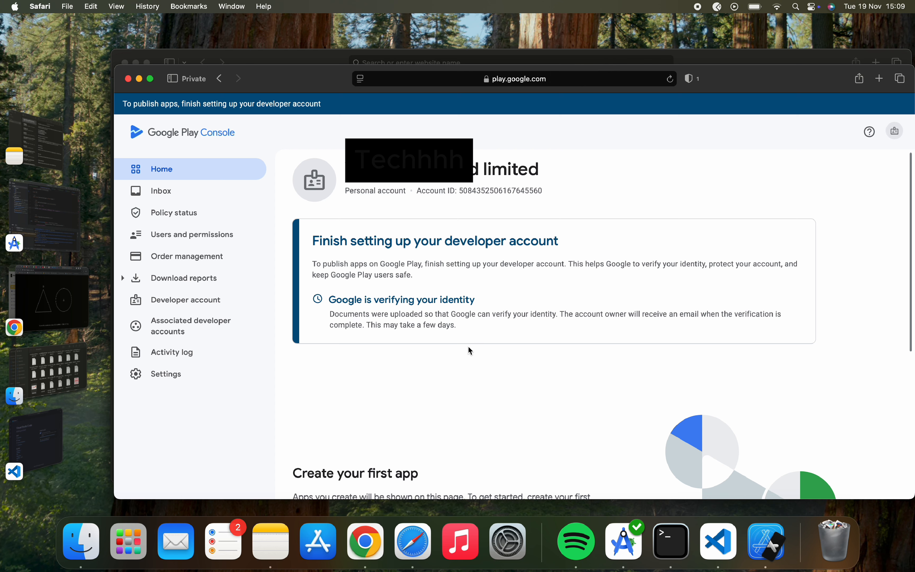
pyautogui.scroll(-5, 471, 350)
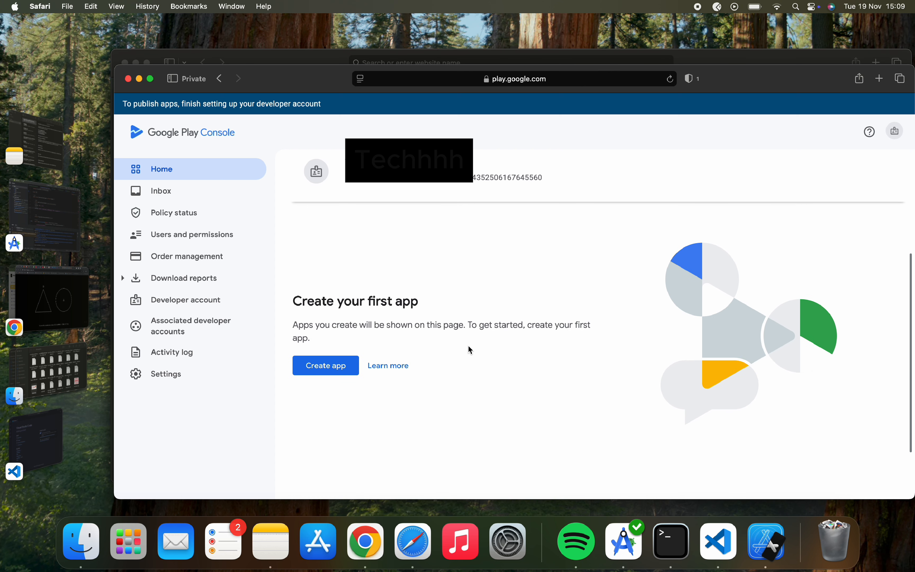
# Start a new app and enter the name 'Yarabpro' from the pasted name.
pyautogui.click(320, 364)
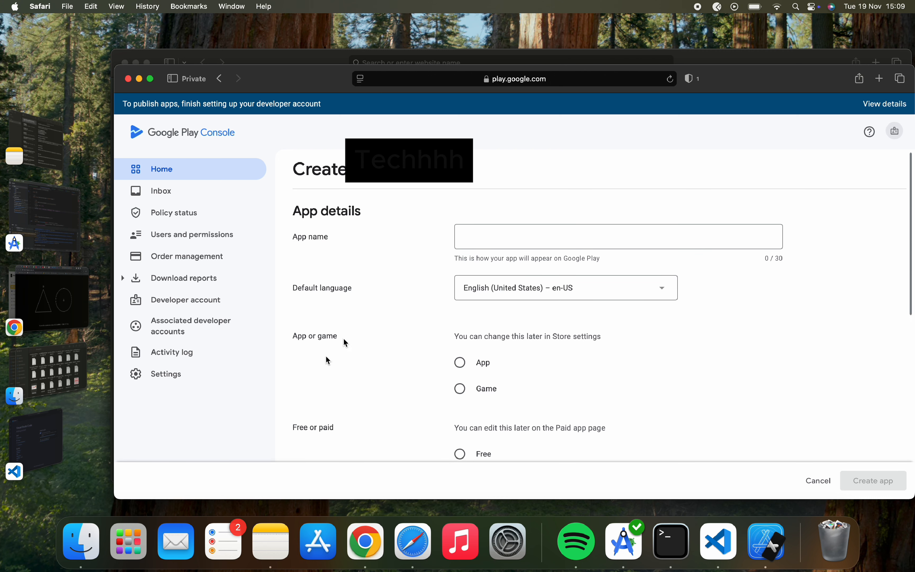
pyautogui.click(472, 238)
pyautogui.write('yarabpro.com')
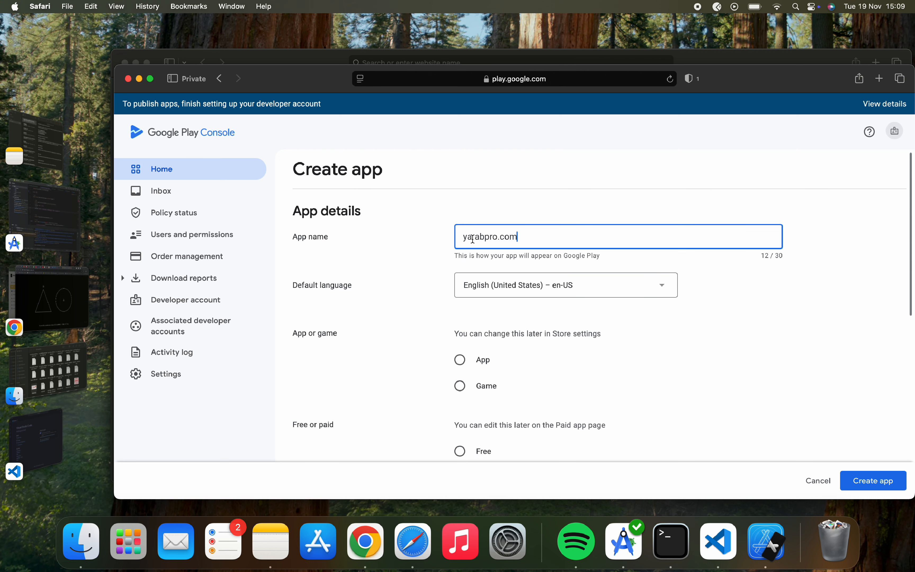
pyautogui.press('BackSpace')
pyautogui.press('BackSpace')
pyautogui.press('BackSpace')
pyautogui.press('BackSpace')
pyautogui.click(473, 239)
pyautogui.press('BackSpace')
pyautogui.write('Y')
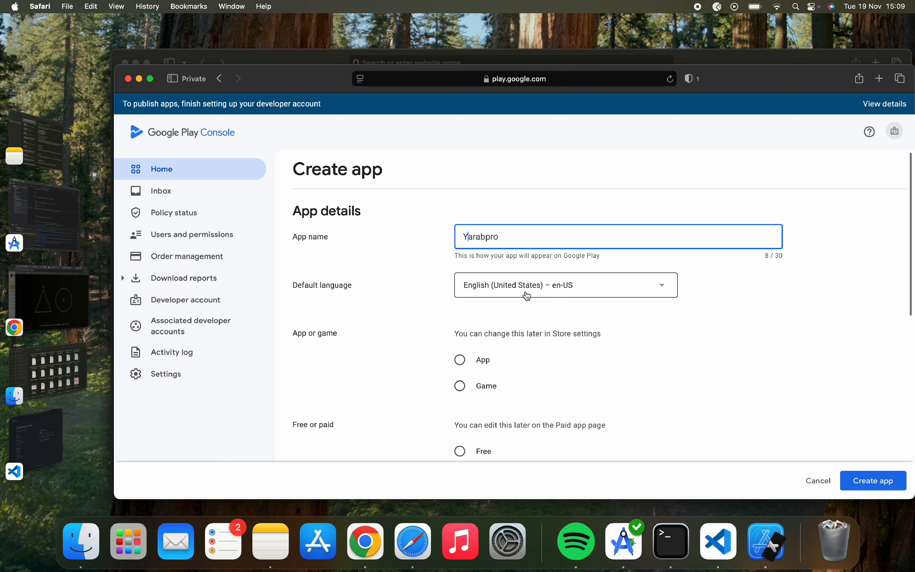
# Keep English (United States) – en-US as default language and choose App as the type.
pyautogui.click(548, 291)
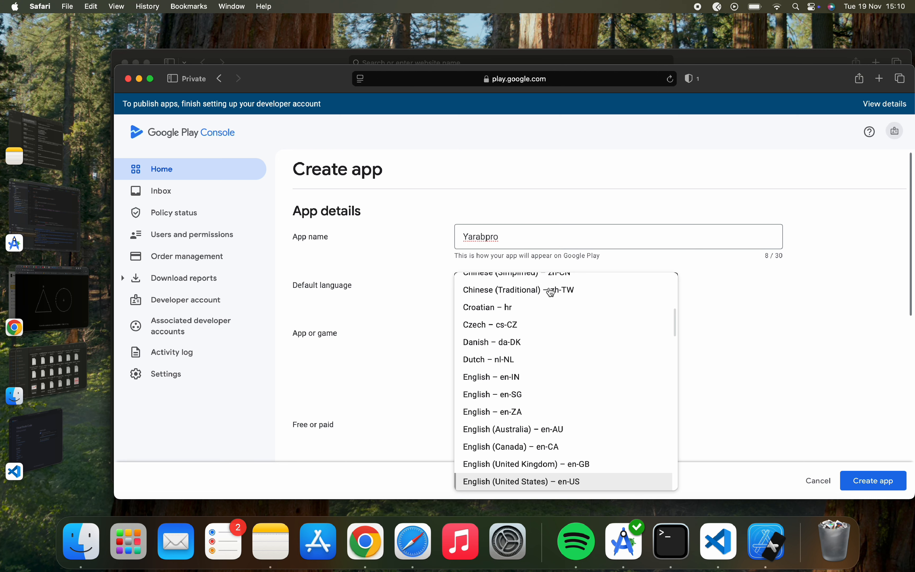
pyautogui.click(413, 350)
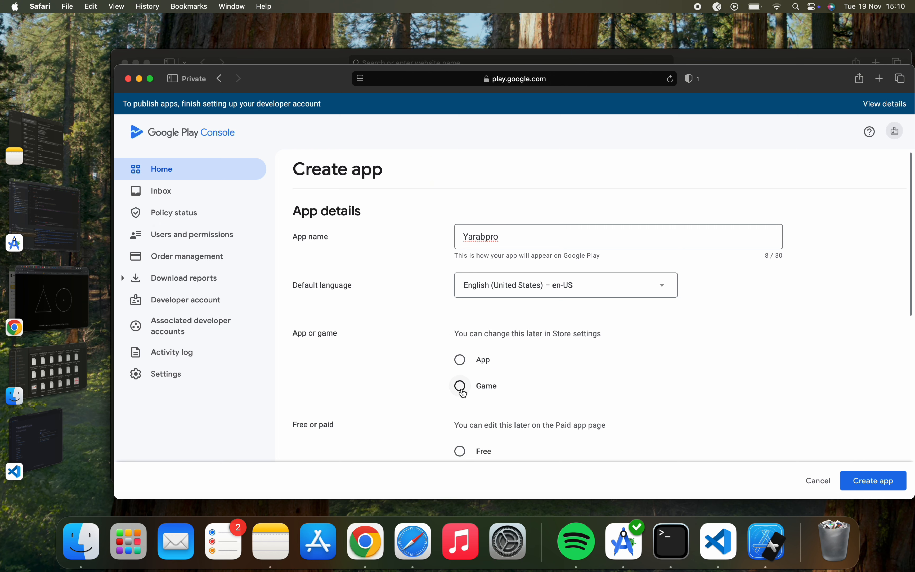
pyautogui.tripleClick(483, 336)
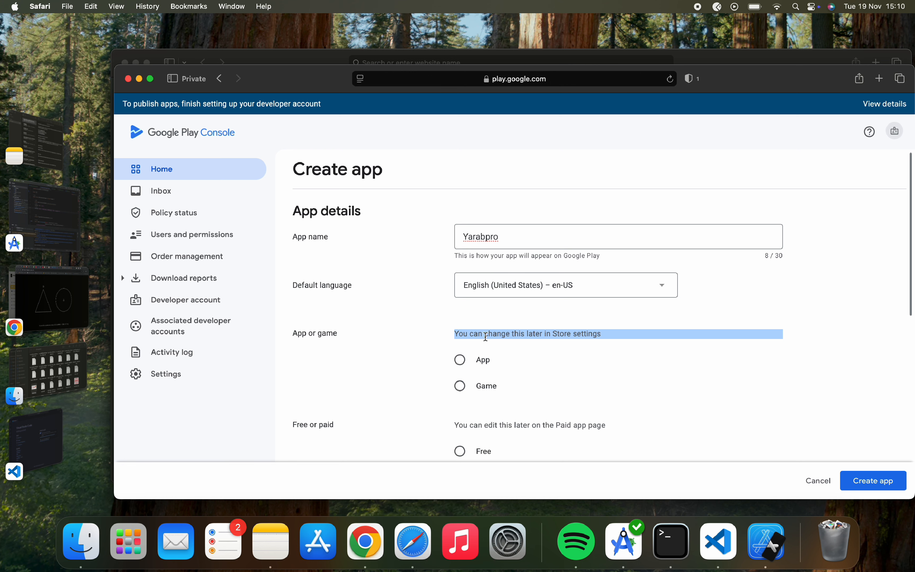
pyautogui.click(482, 336)
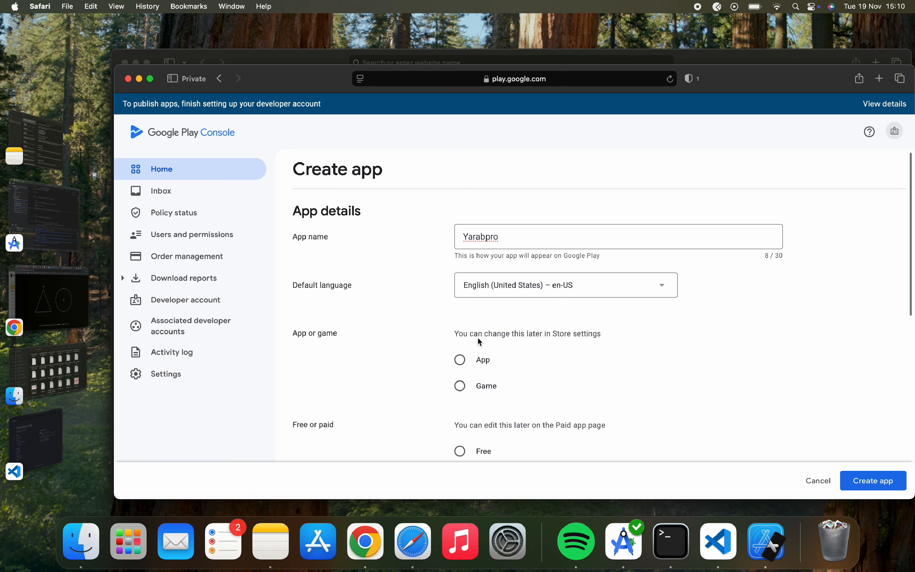
pyautogui.click(460, 359)
pyautogui.scroll(-3, 464, 362)
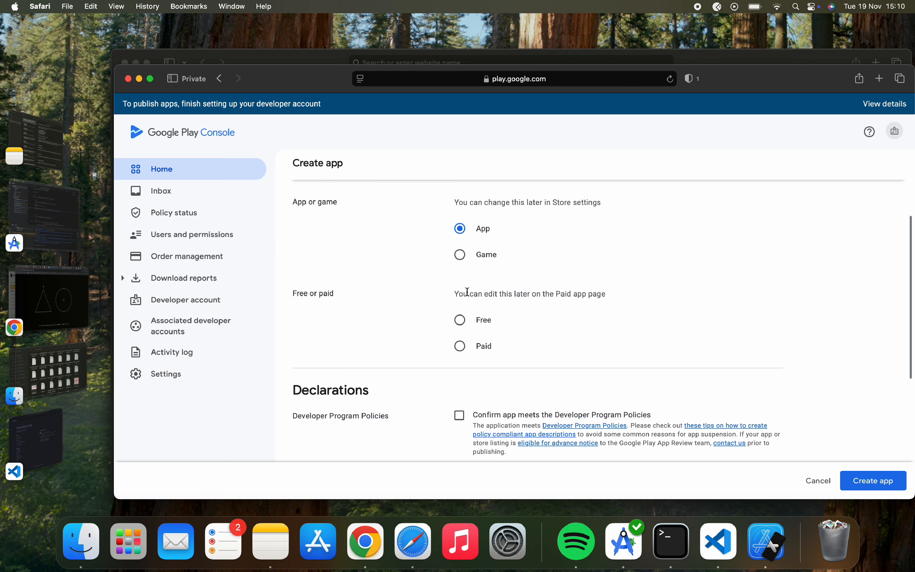
# Choose Free under 'Free or paid' for Yarabpro after reading the pricing hint.
pyautogui.moveTo(455, 294); pyautogui.dragTo(613, 298)
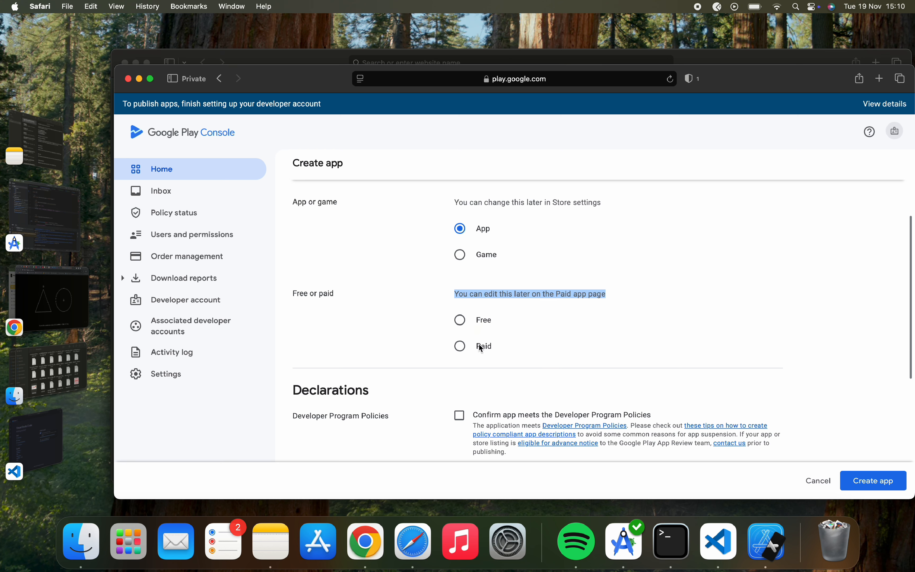
pyautogui.click(514, 294)
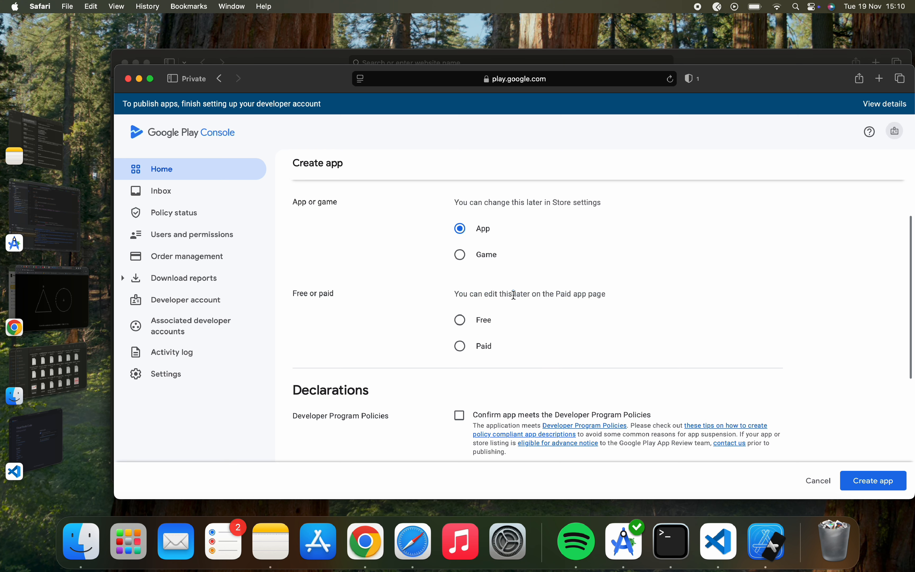
pyautogui.doubleClick(521, 294)
pyautogui.doubleClick(473, 298)
pyautogui.click(470, 307)
pyautogui.click(461, 326)
pyautogui.scroll(-3, 487, 373)
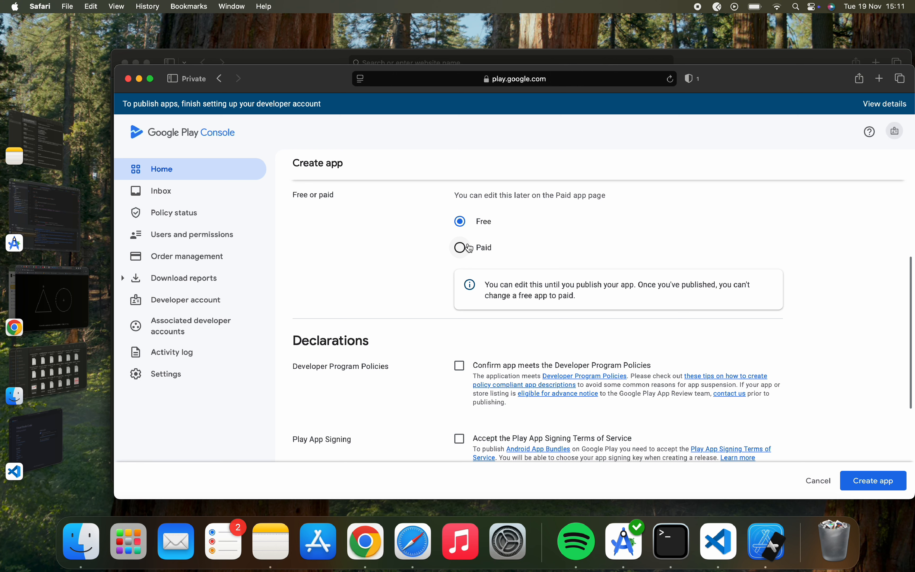
# Accept the Developer Program Policies, Play App Signing and US export laws declarations, then create the app.
pyautogui.scroll(-3, 483, 316)
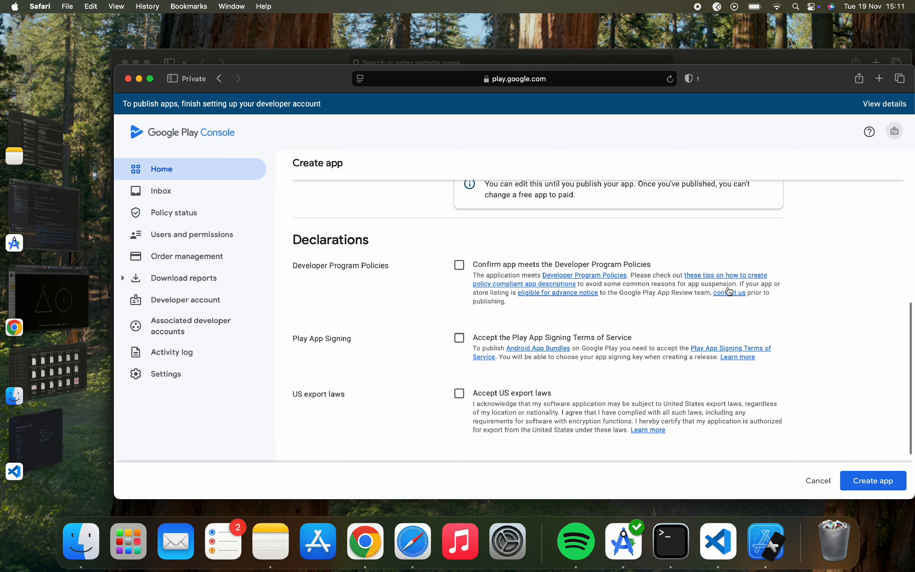
pyautogui.click(460, 265)
pyautogui.scroll(-1, 465, 315)
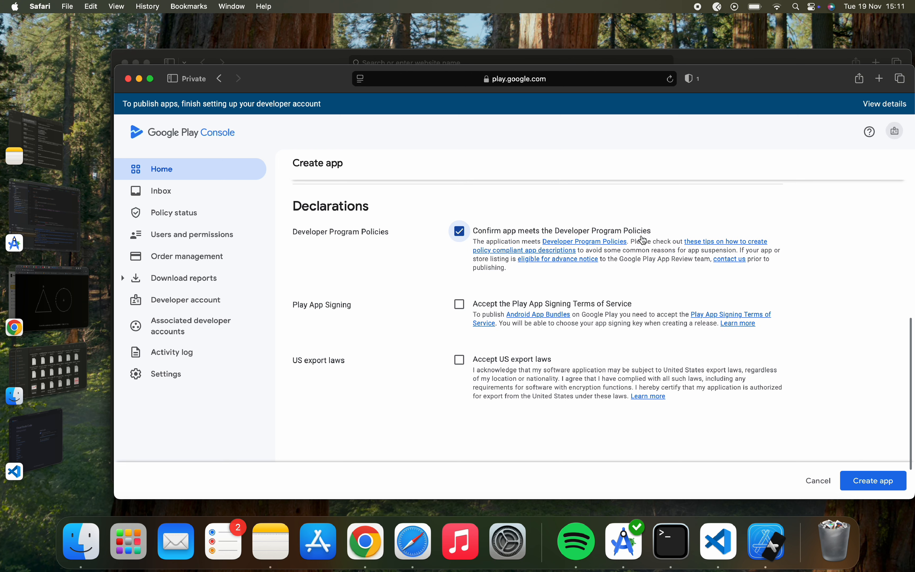
pyautogui.click(465, 305)
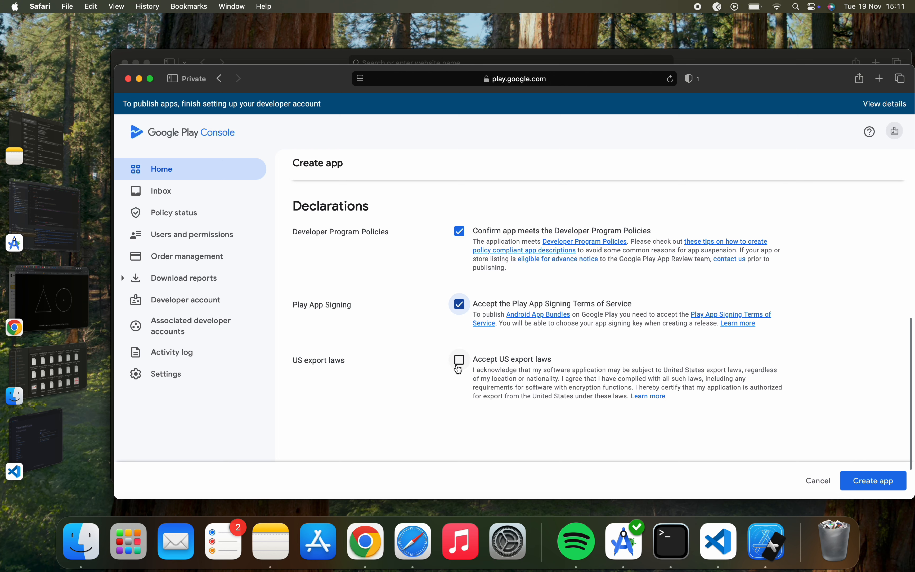
pyautogui.scroll(-3, 459, 368)
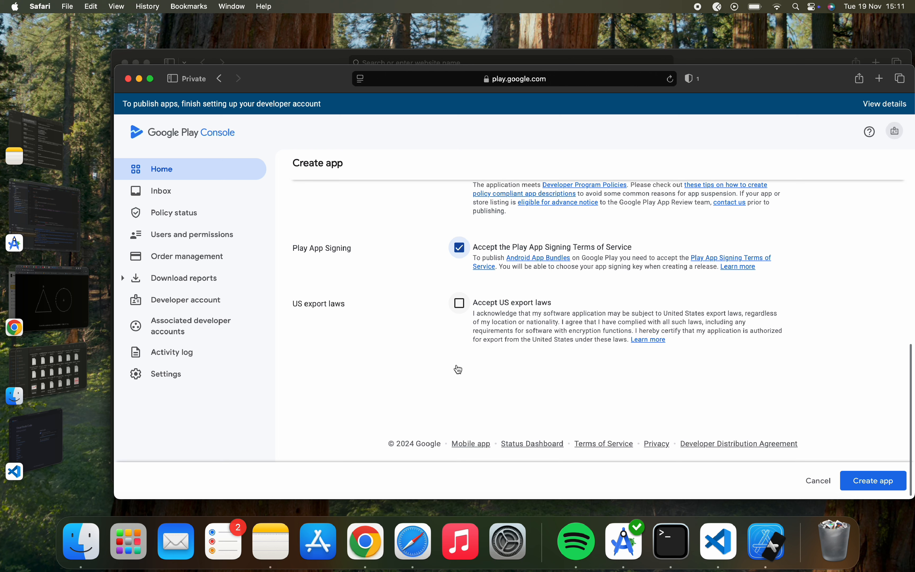
pyautogui.click(460, 304)
pyautogui.click(876, 482)
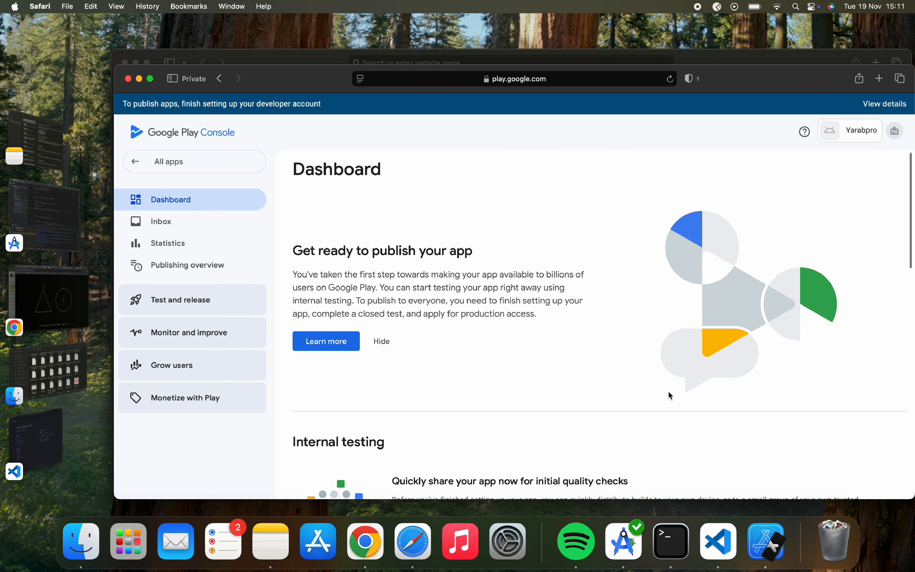
# From the Dashboard's app setup tasks, open Set privacy policy and focus the URL field.
pyautogui.scroll(-2, 668, 392)
pyautogui.scroll(2, 668, 392)
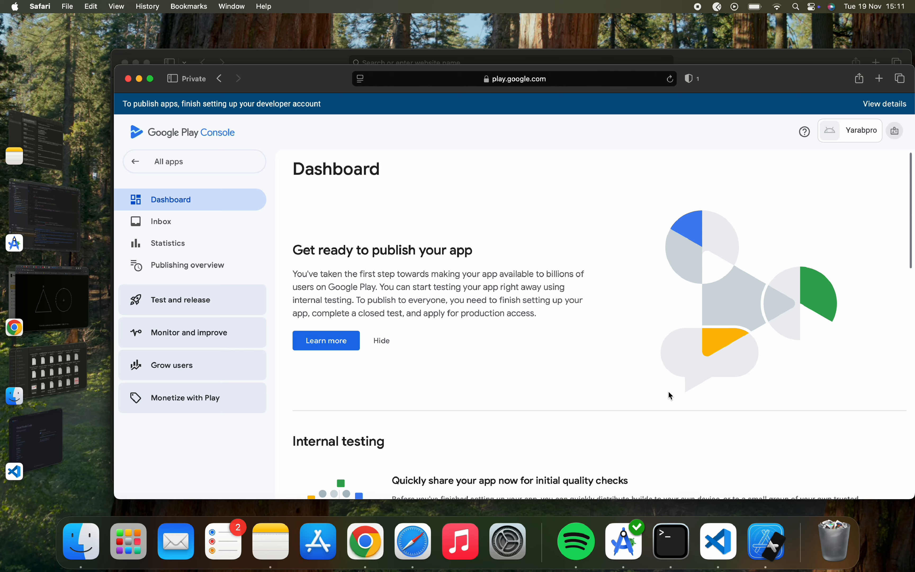
pyautogui.scroll(-10, 576, 395)
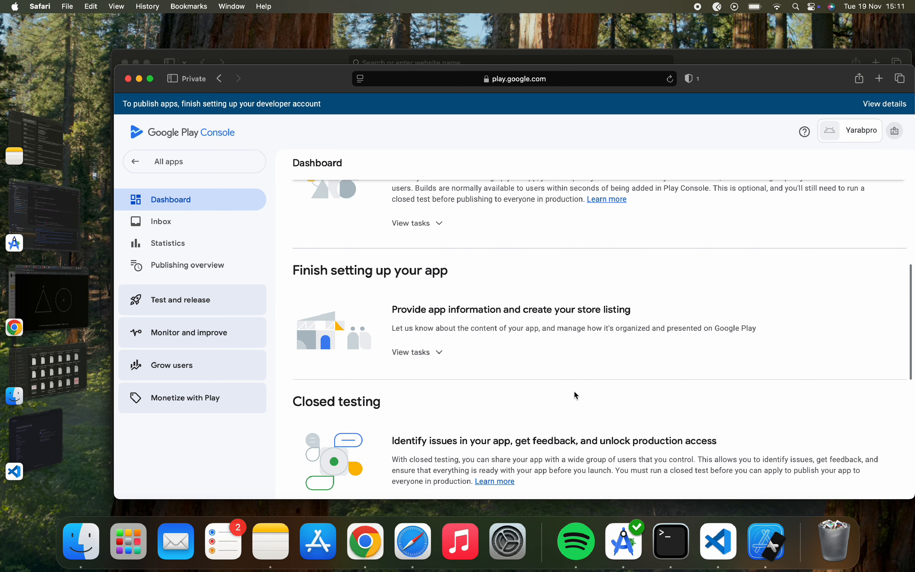
pyautogui.scroll(1, 430, 275)
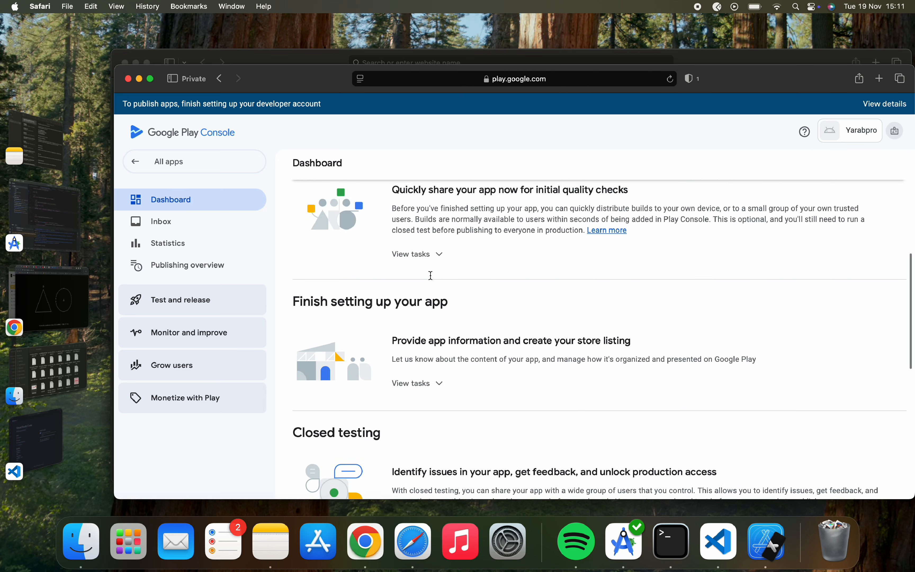
pyautogui.scroll(5, 431, 275)
pyautogui.moveTo(294, 299); pyautogui.dragTo(493, 398)
pyautogui.click(402, 299)
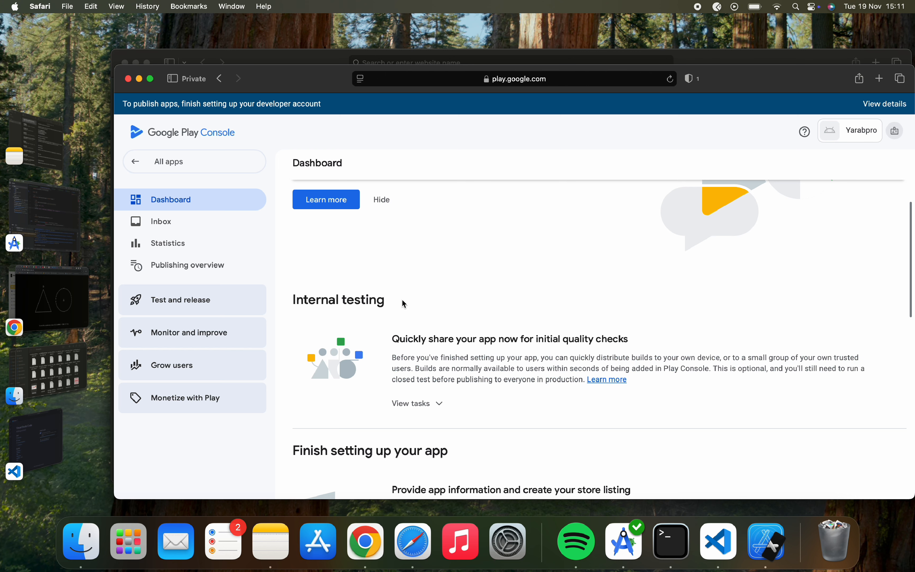
pyautogui.scroll(-7, 403, 301)
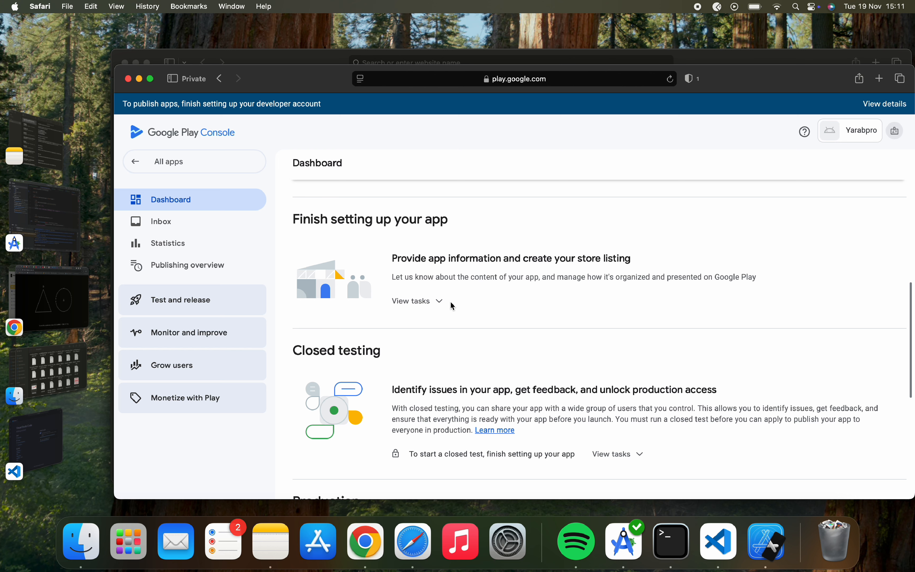
pyautogui.click(428, 306)
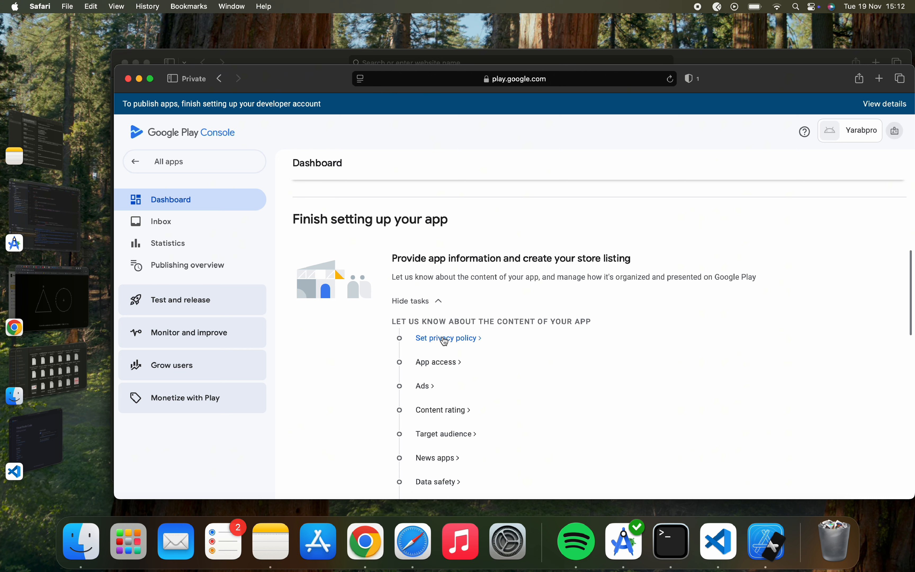
pyautogui.click(451, 341)
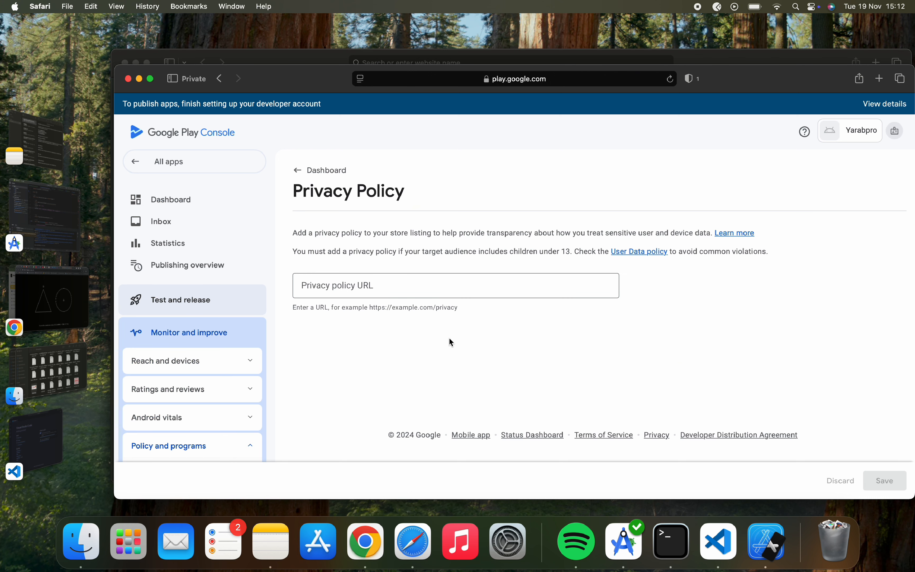
pyautogui.click(455, 290)
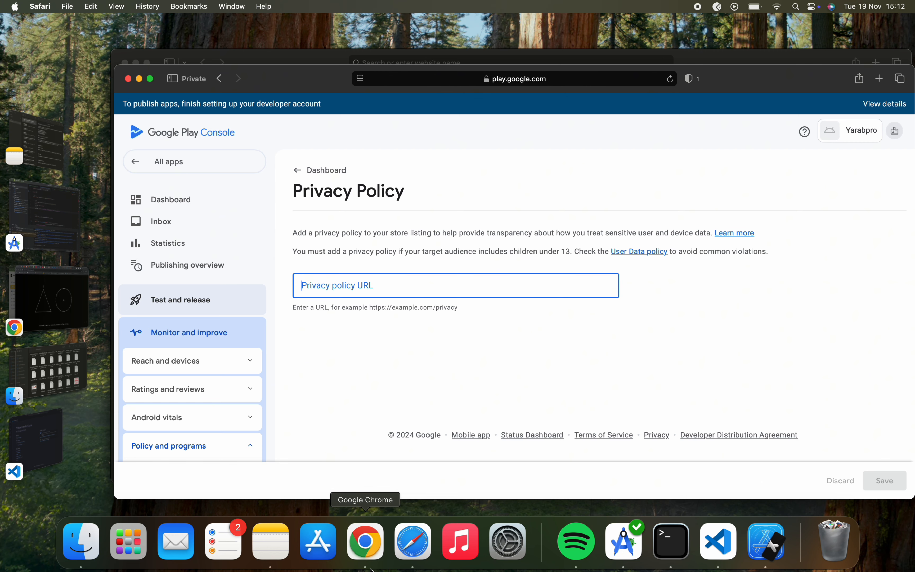
# In Chrome, copy the Google Docs link to the privacy policy from the notes page.
pyautogui.click(373, 546)
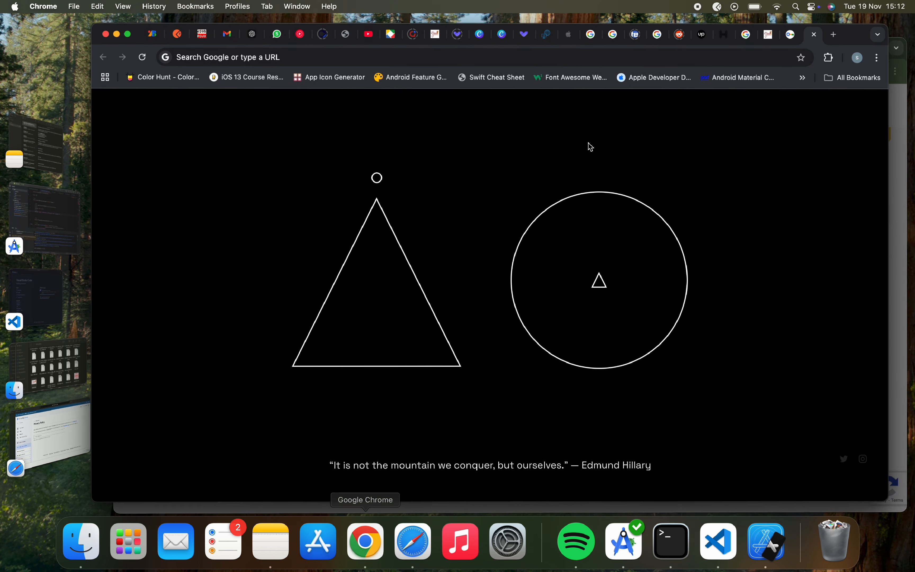
pyautogui.click(555, 57)
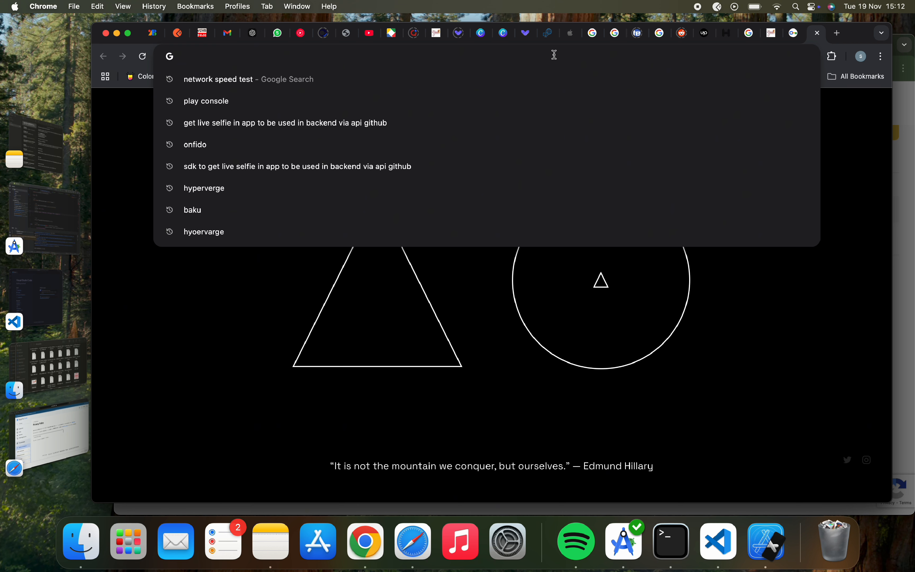
pyautogui.write('goo')
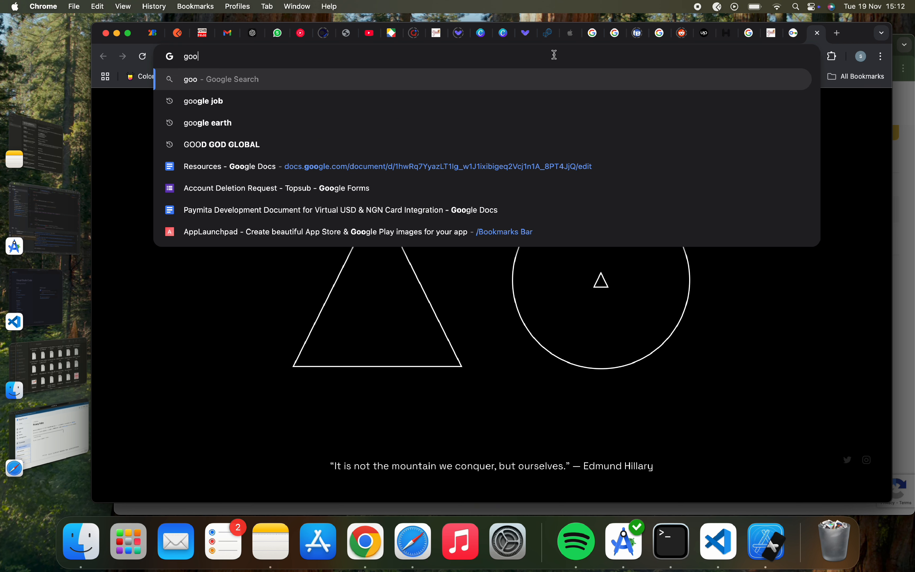
pyautogui.click(522, 172)
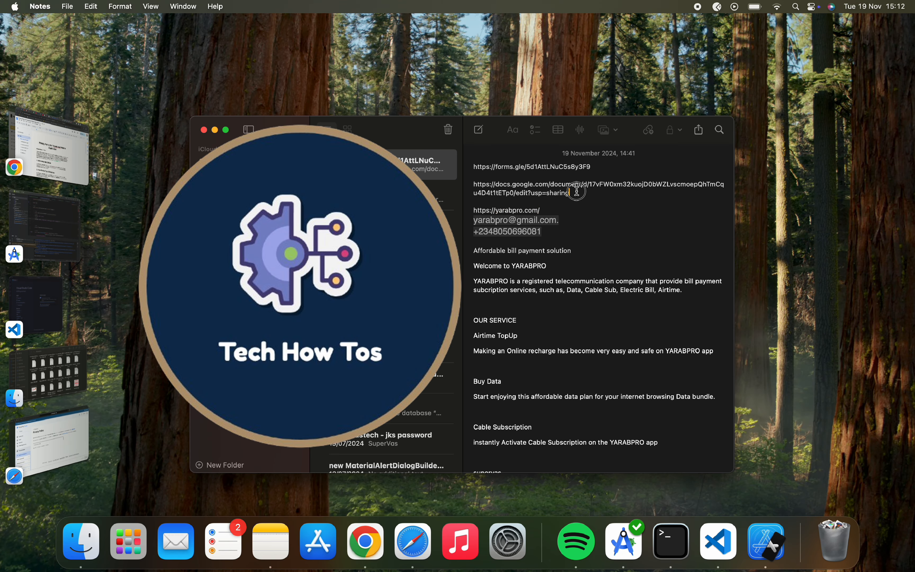
pyautogui.moveTo(577, 191); pyautogui.dragTo(465, 185)
pyautogui.press('super+c')
# Copy the share link of the 'Privacy Policy for YARABPRO Mobile Application' document and return to Play Console.
pyautogui.click(76, 158)
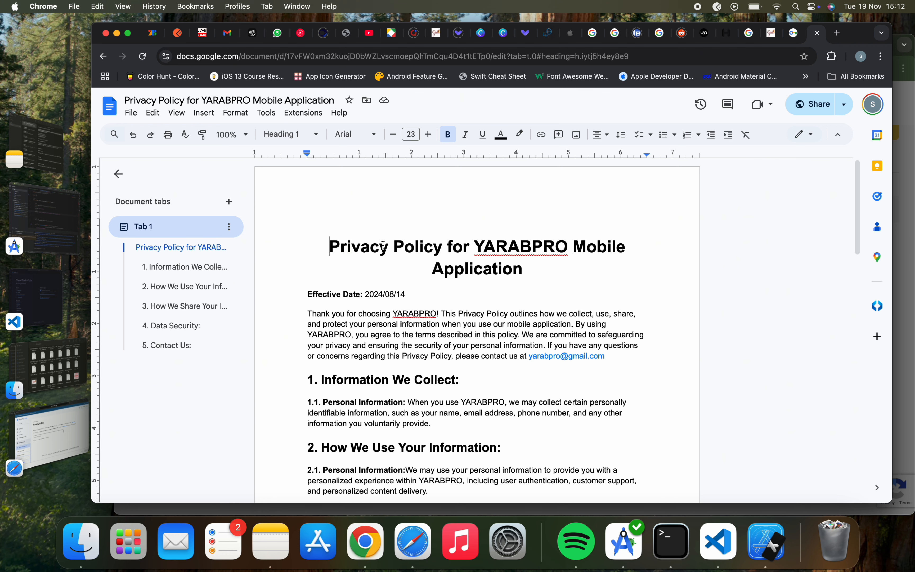
pyautogui.scroll(-5, 501, 293)
pyautogui.scroll(5, 502, 294)
pyautogui.scroll(-5, 541, 382)
pyautogui.scroll(5, 541, 382)
pyautogui.click(823, 113)
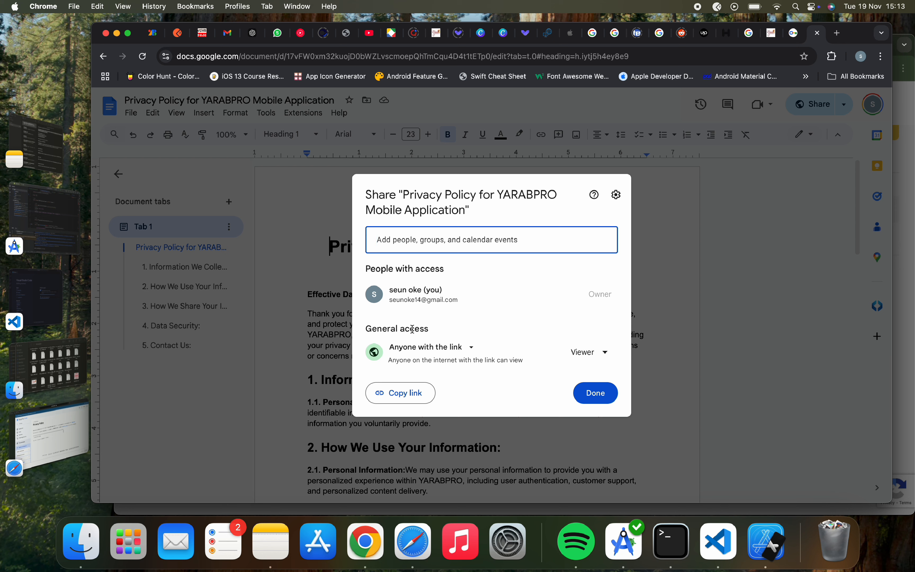
pyautogui.click(408, 399)
pyautogui.click(48, 435)
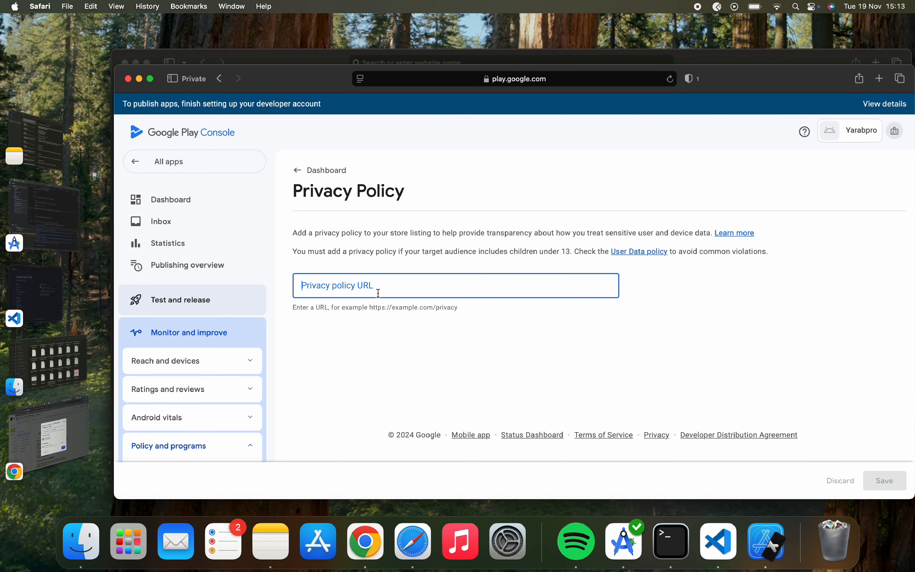
# Save the Google Docs link as the privacy policy URL, then open App access from the Dashboard.
pyautogui.press('super+v')
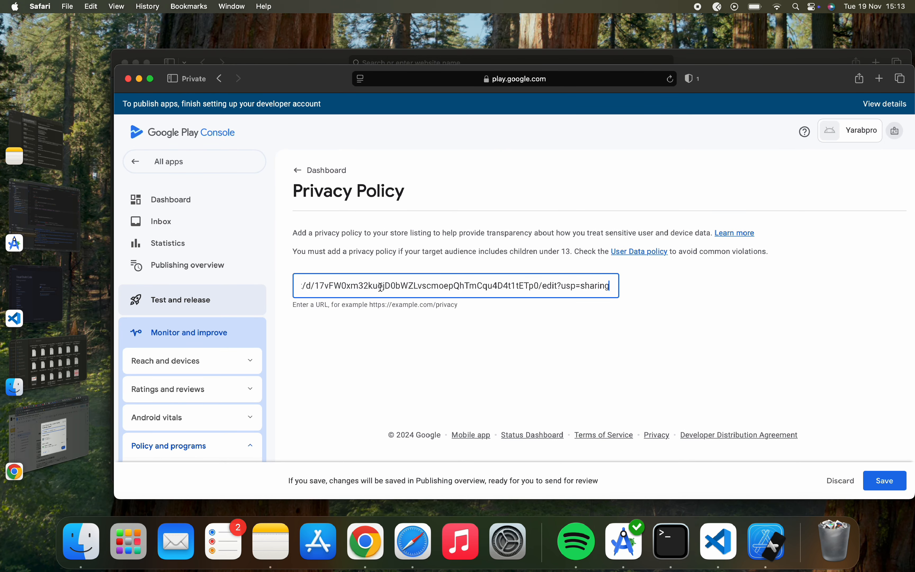
pyautogui.click(876, 473)
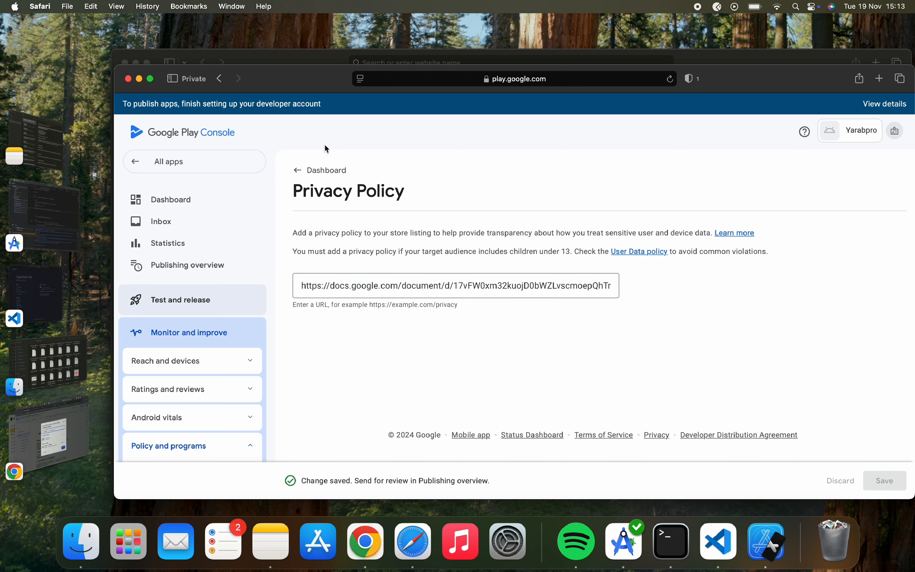
pyautogui.click(311, 170)
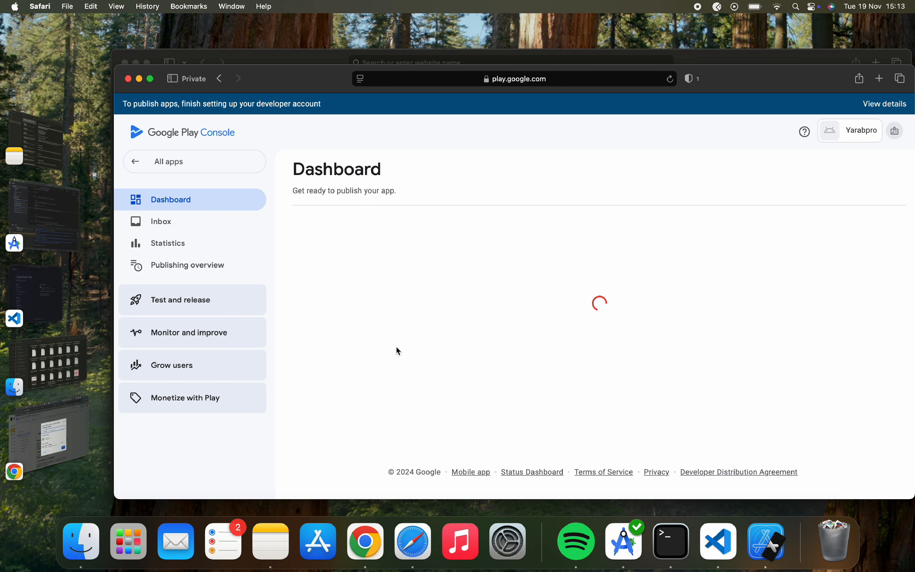
pyautogui.scroll(-5, 397, 348)
pyautogui.click(423, 336)
pyautogui.scroll(-2, 423, 336)
pyautogui.scroll(3, 424, 336)
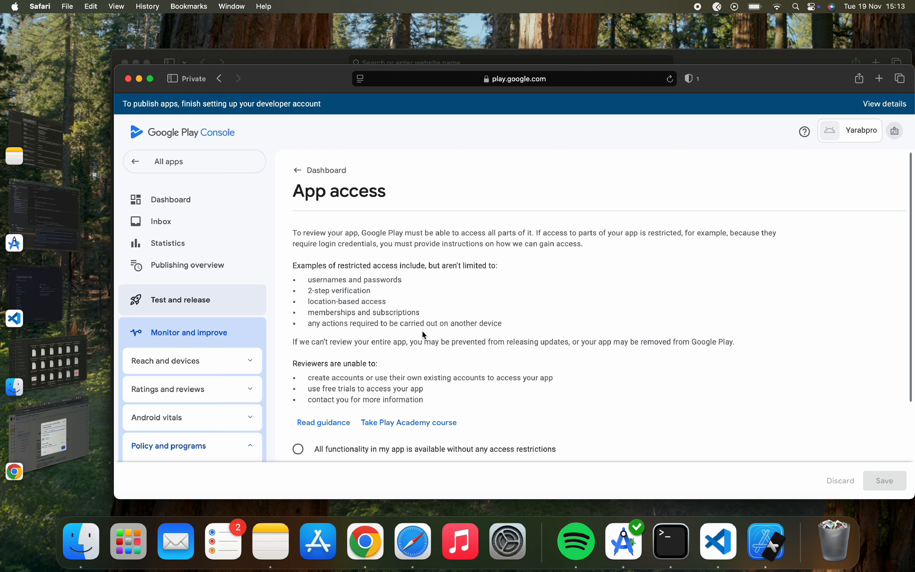
# Select 'All or some functionality in my app is restricted' and start adding reviewer instructions.
pyautogui.scroll(-2, 424, 334)
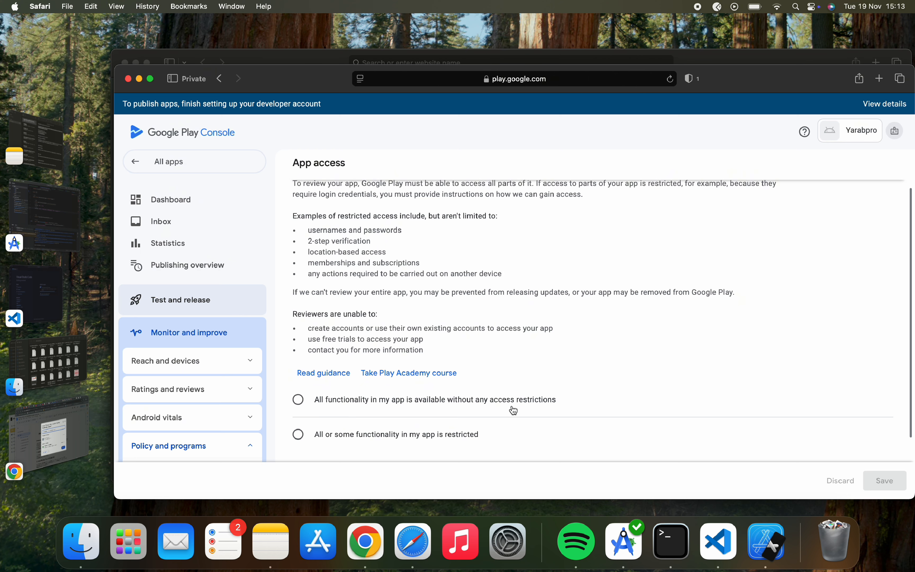
pyautogui.scroll(-3, 514, 411)
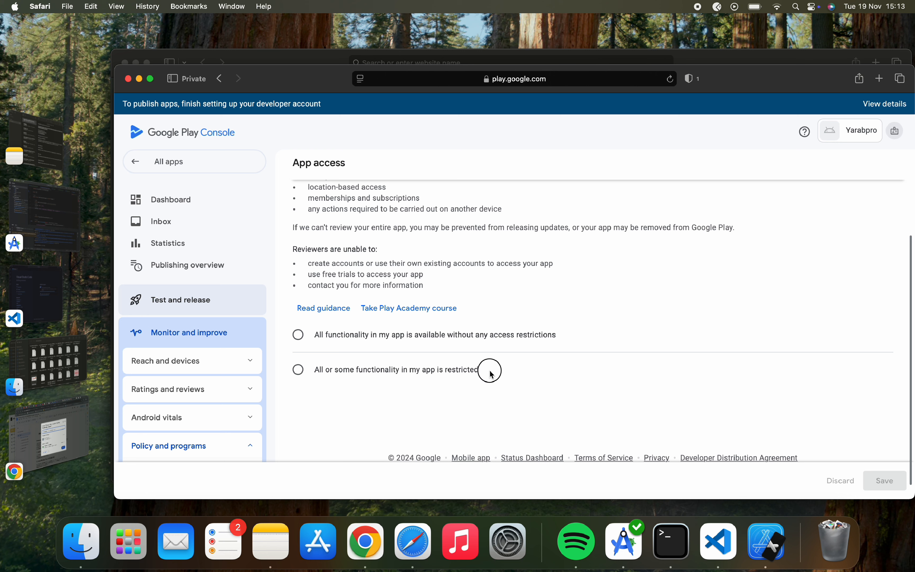
pyautogui.moveTo(491, 374); pyautogui.dragTo(313, 375)
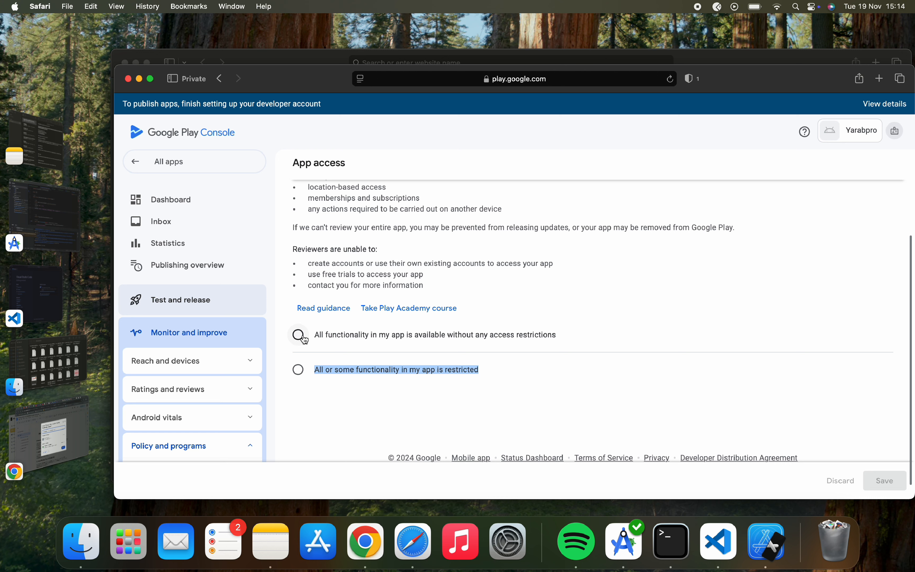
pyautogui.click(505, 369)
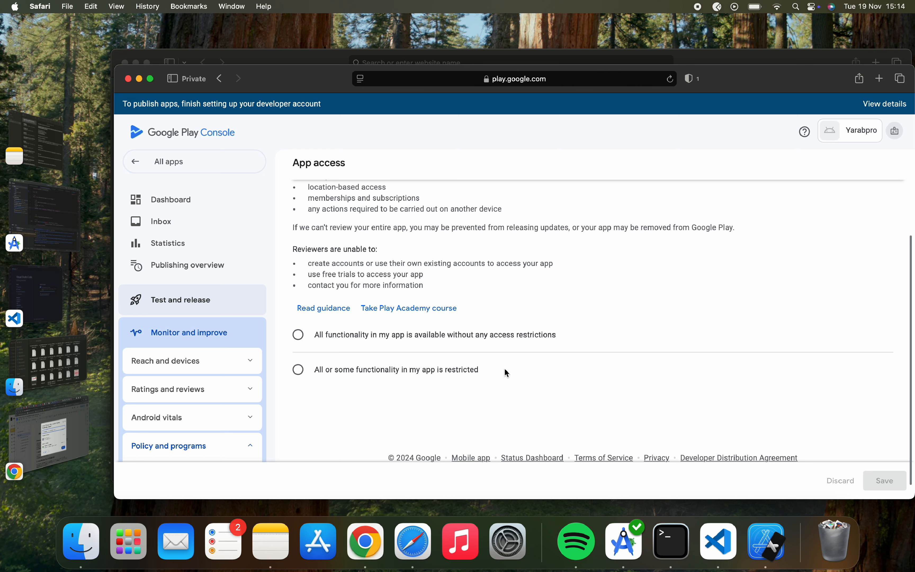
pyautogui.click(298, 369)
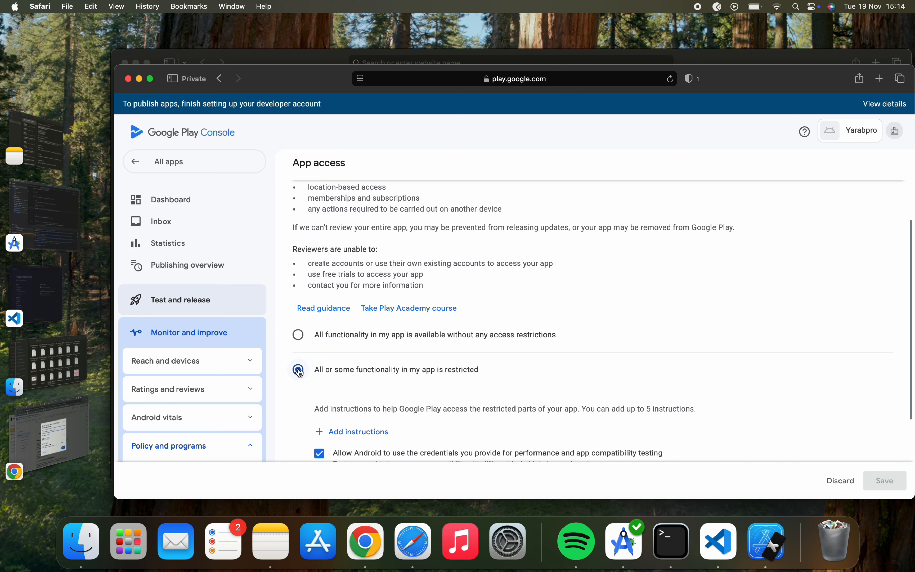
pyautogui.scroll(-2, 299, 373)
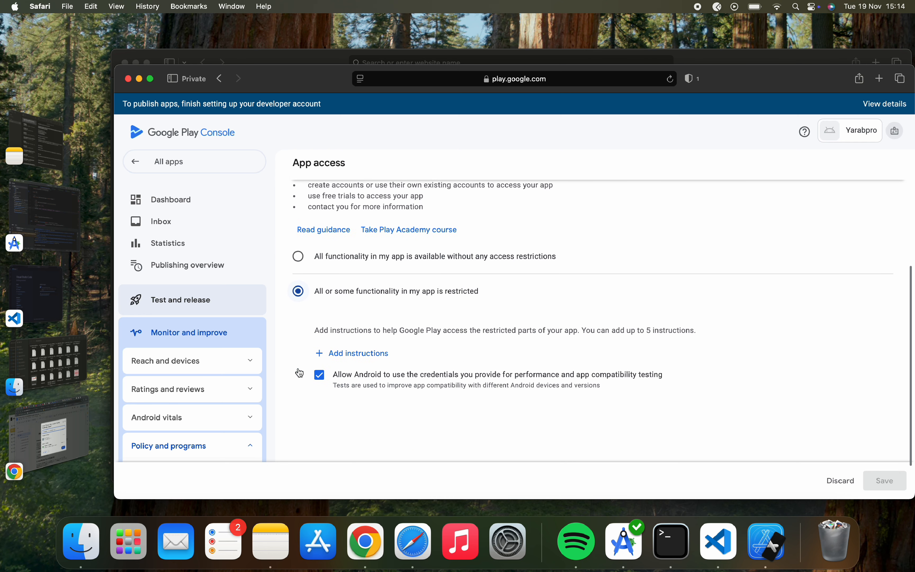
pyautogui.click(324, 351)
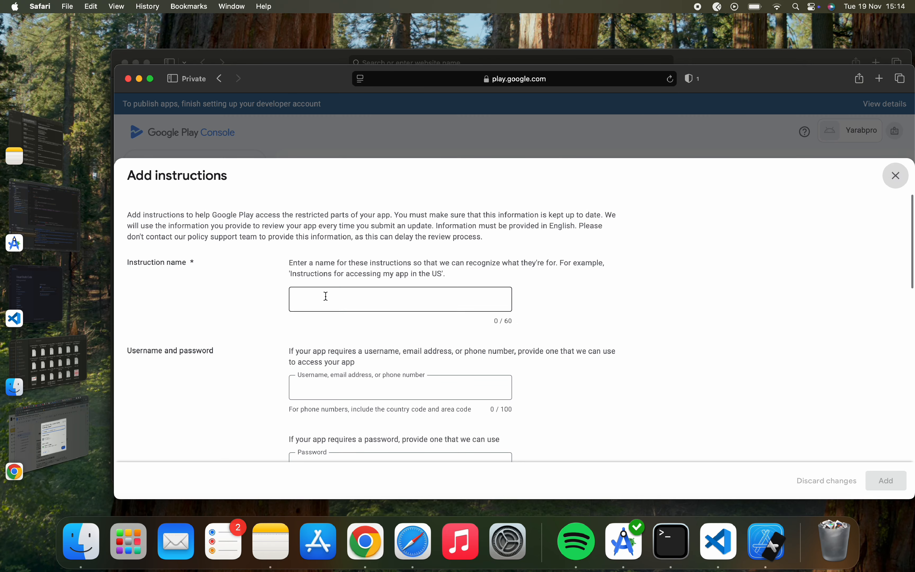
# Name the instructions 'App login details' and move through the username and access information fields.
pyautogui.click(326, 296)
pyautogui.write('App ')
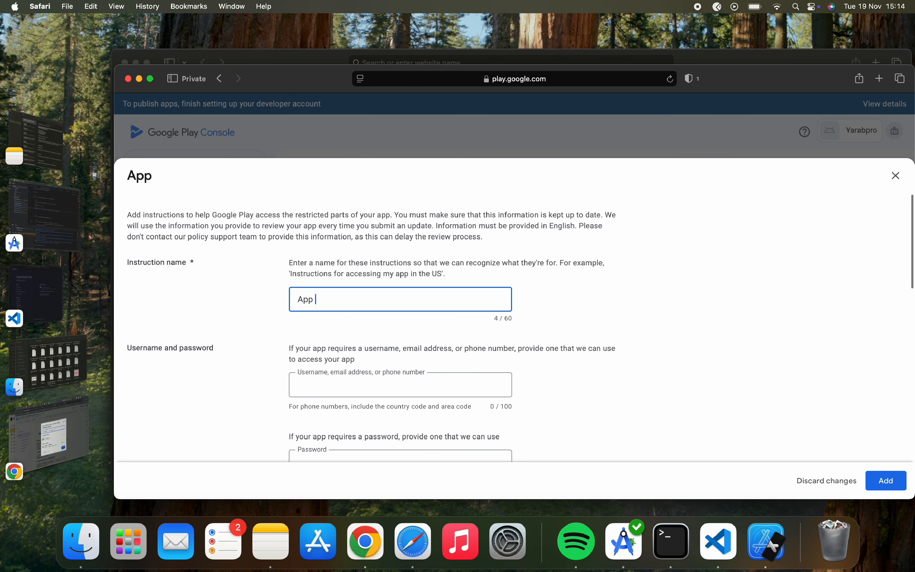
pyautogui.write('login details')
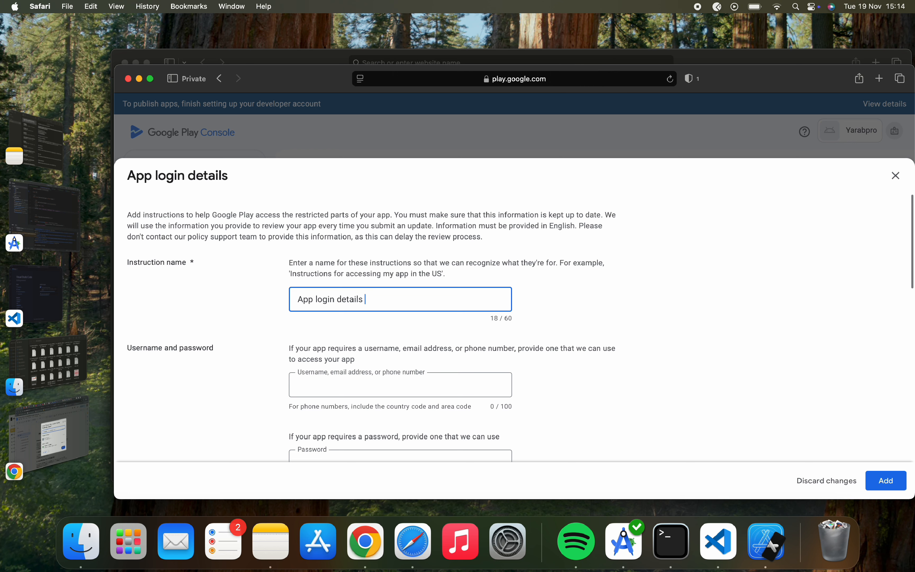
pyautogui.click(312, 378)
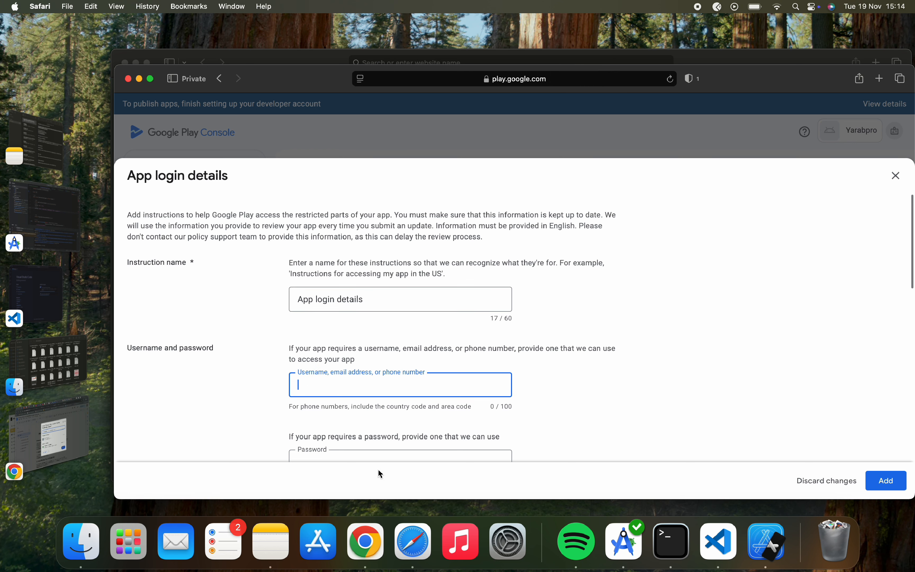
pyautogui.scroll(-10, 378, 302)
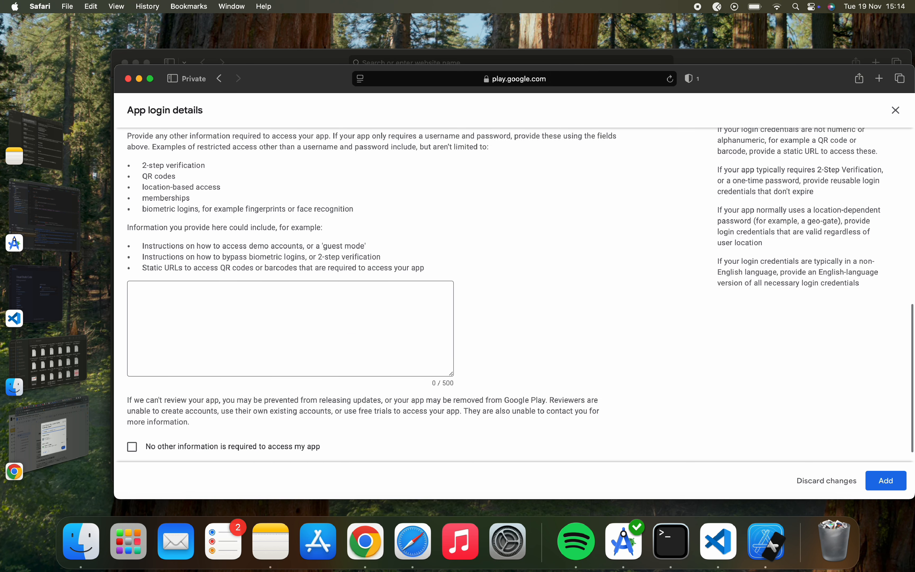
pyautogui.scroll(-1, 273, 361)
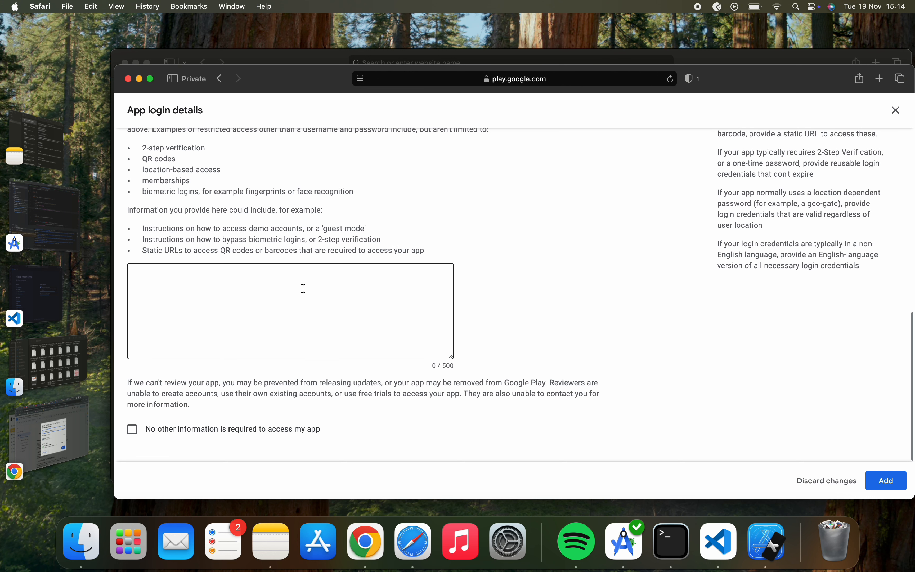
pyautogui.click(246, 293)
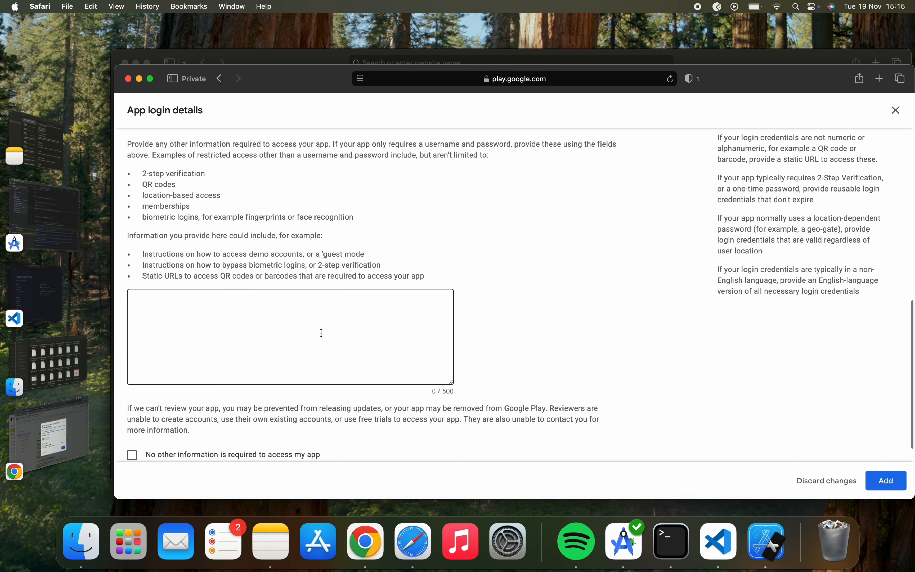
pyautogui.scroll(-2, 321, 332)
pyautogui.click(313, 301)
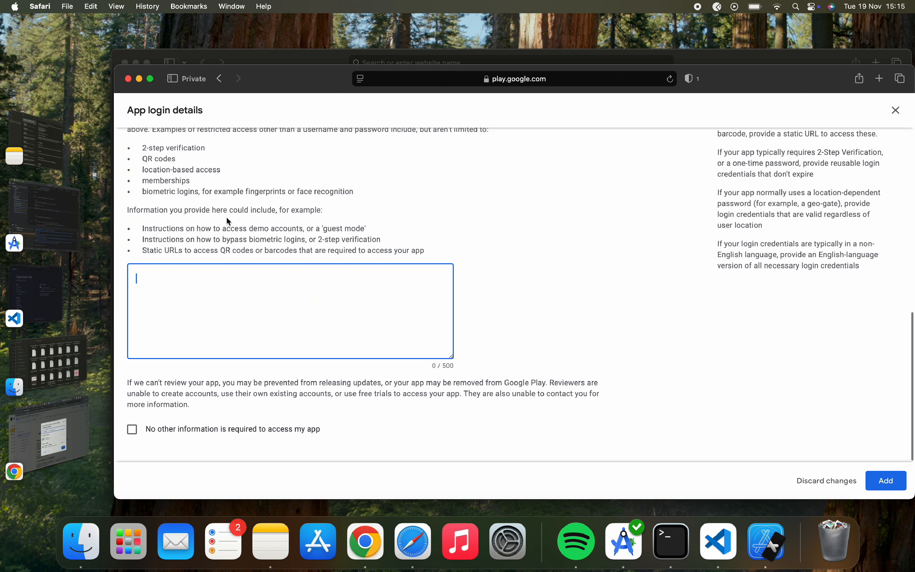
# Tick 'No other information is required to access my app' and add the instructions.
pyautogui.moveTo(142, 149); pyautogui.dragTo(218, 151)
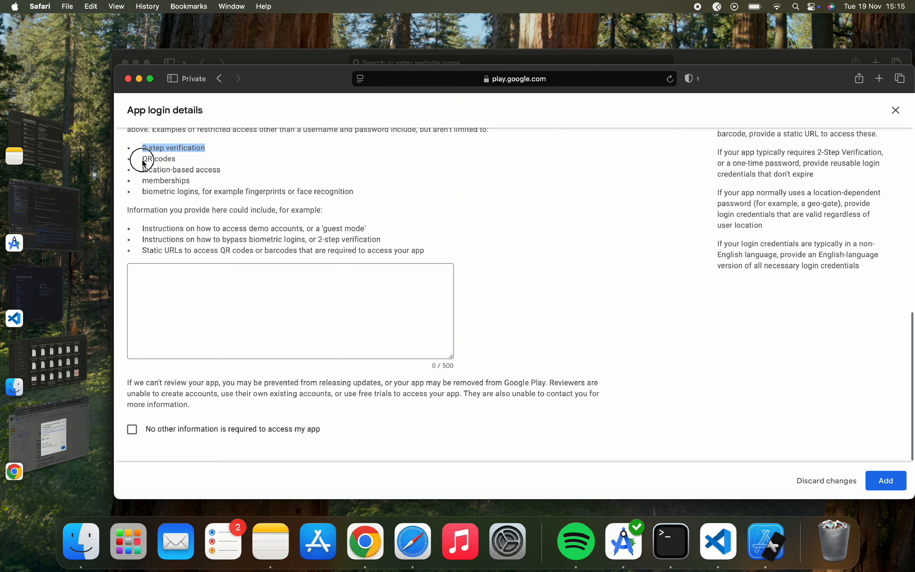
pyautogui.moveTo(144, 164); pyautogui.dragTo(223, 175)
pyautogui.click(189, 182)
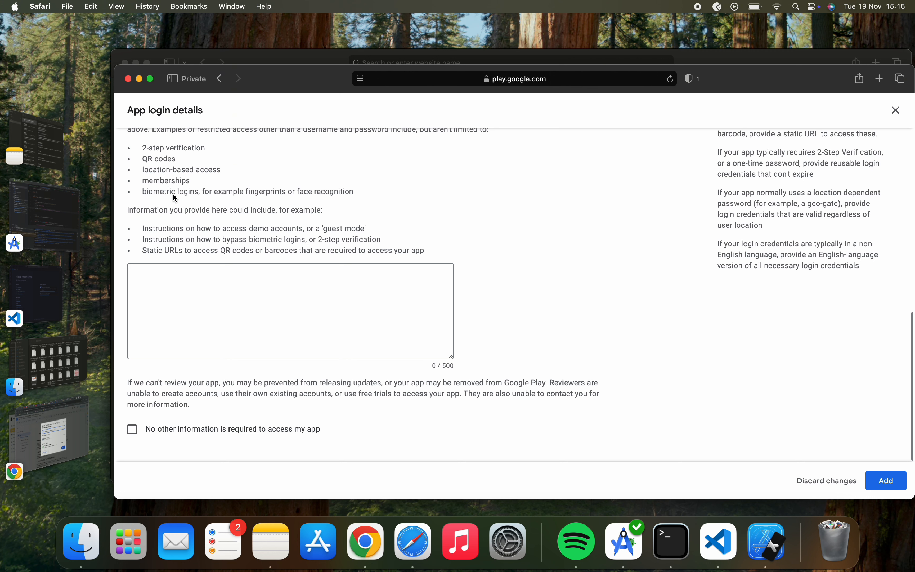
pyautogui.moveTo(149, 196); pyautogui.dragTo(225, 193)
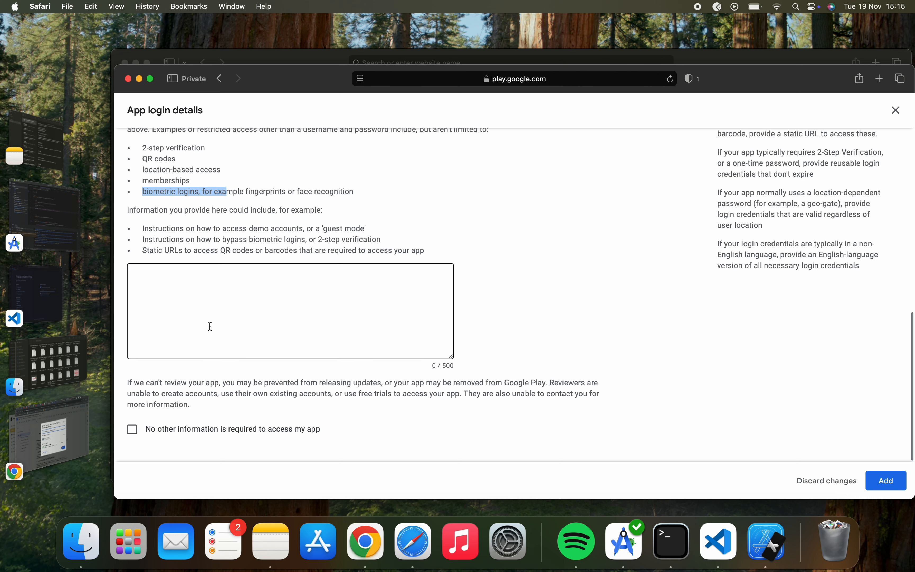
pyautogui.click(213, 293)
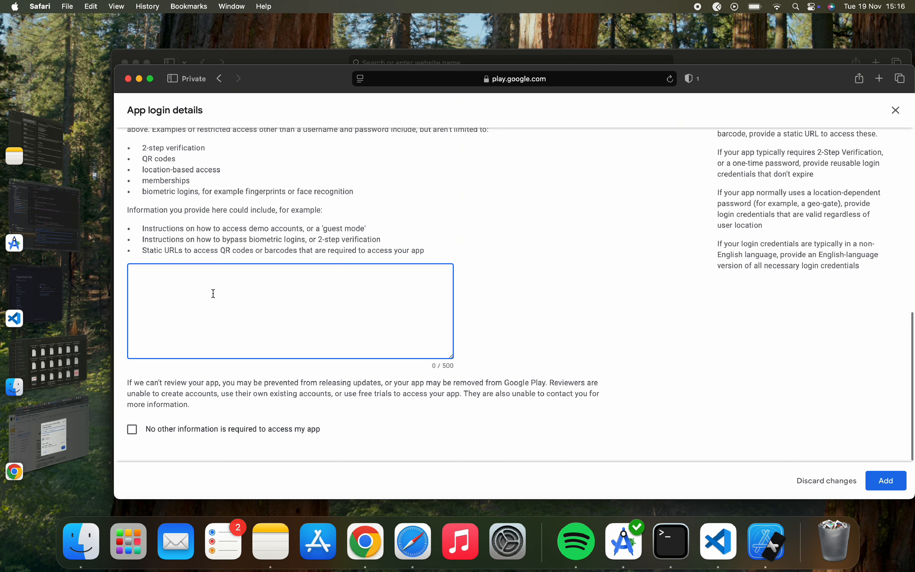
pyautogui.click(203, 290)
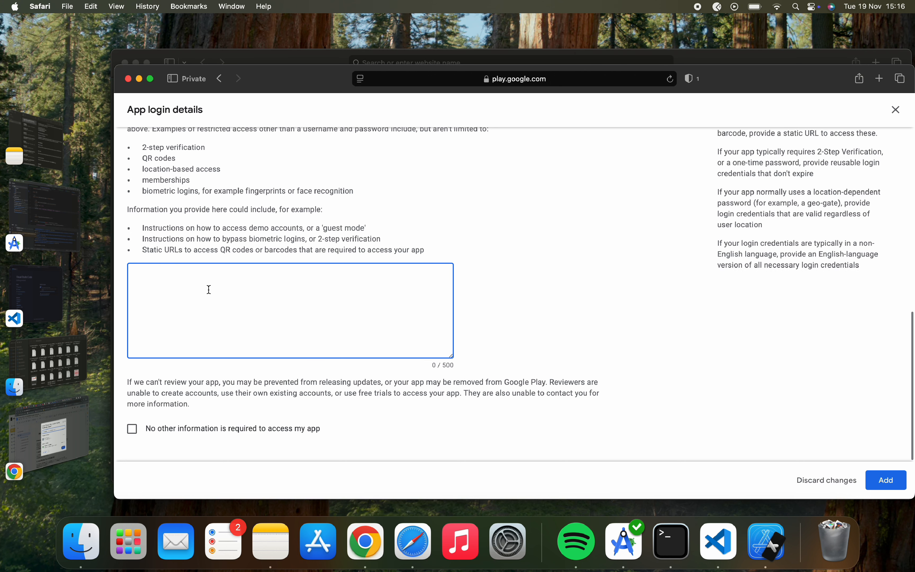
pyautogui.click(133, 434)
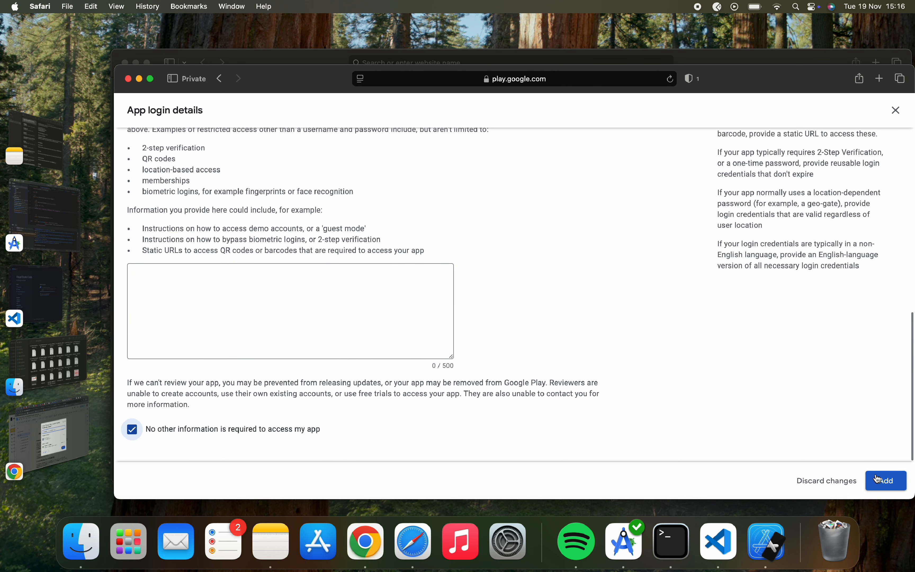
pyautogui.click(885, 480)
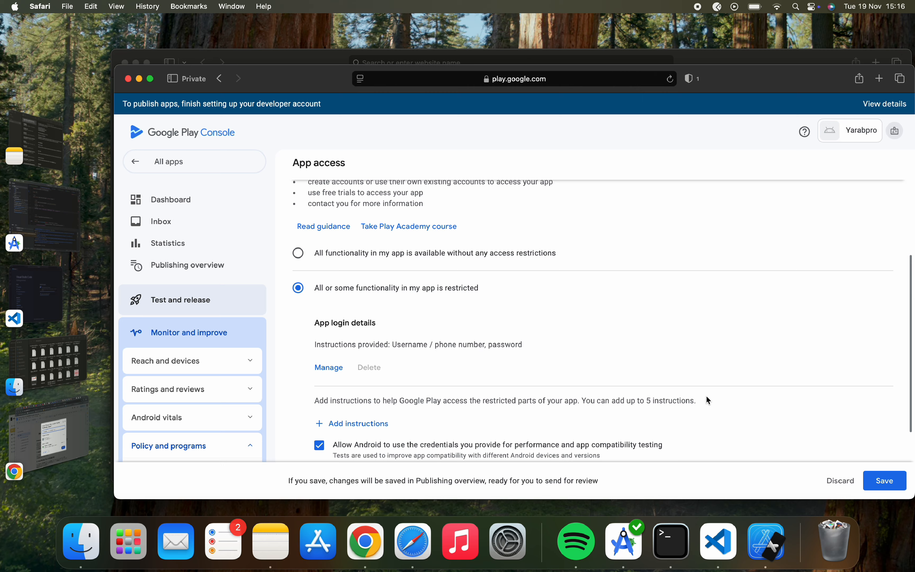
# Save the App access declaration and go back to the Dashboard checklist.
pyautogui.scroll(-3, 706, 396)
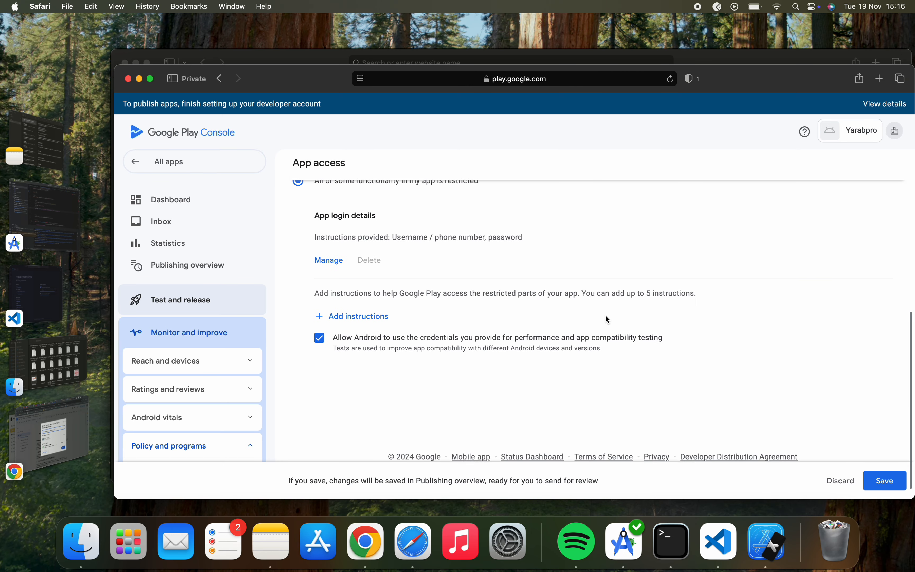
pyautogui.scroll(3, 605, 318)
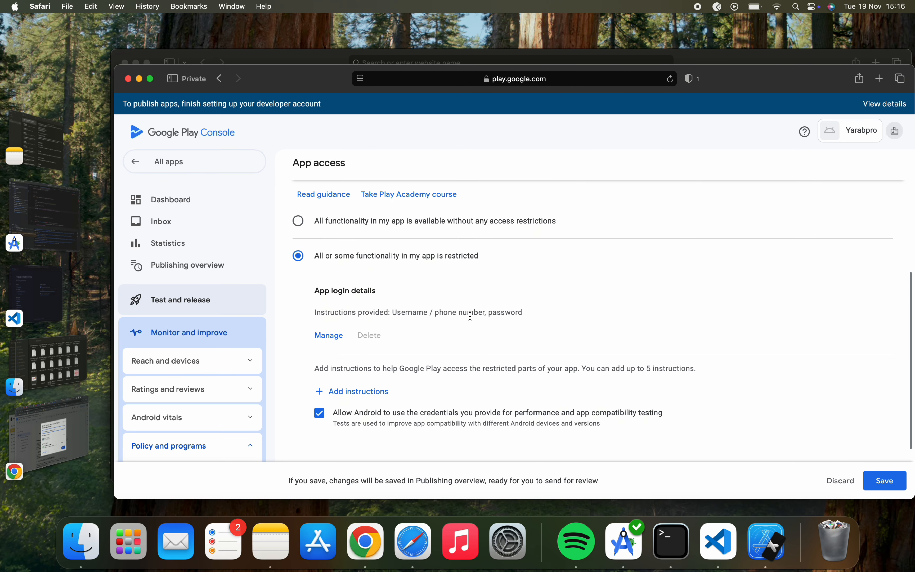
pyautogui.scroll(2, 489, 323)
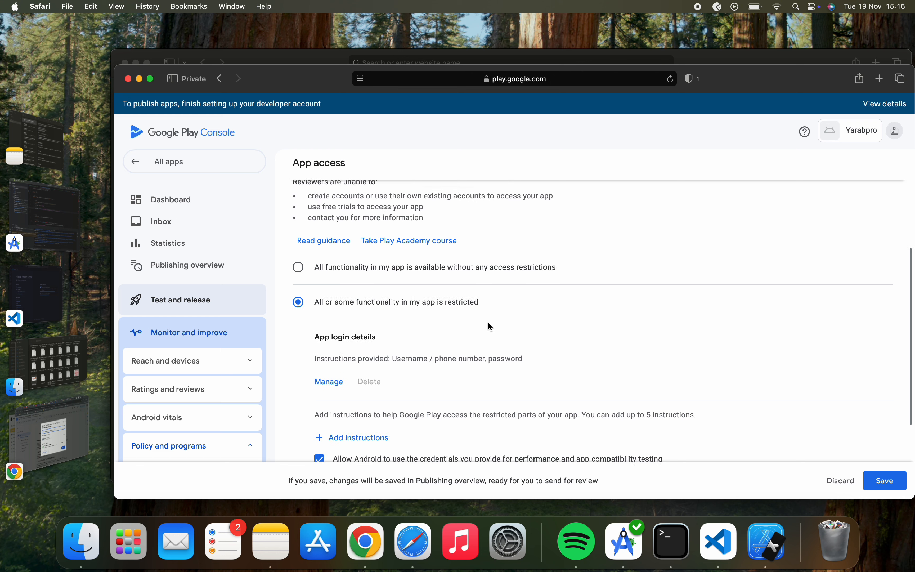
pyautogui.click(886, 481)
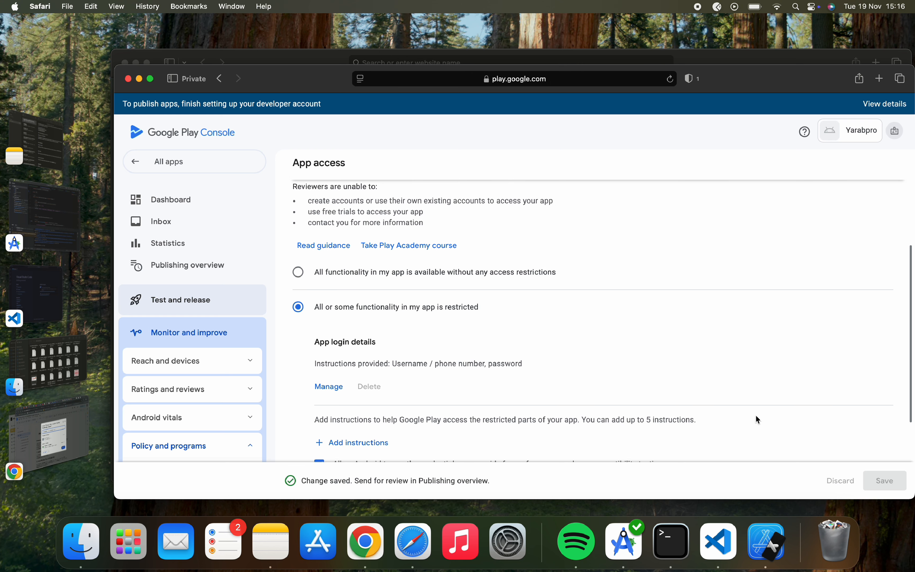
pyautogui.scroll(5, 560, 334)
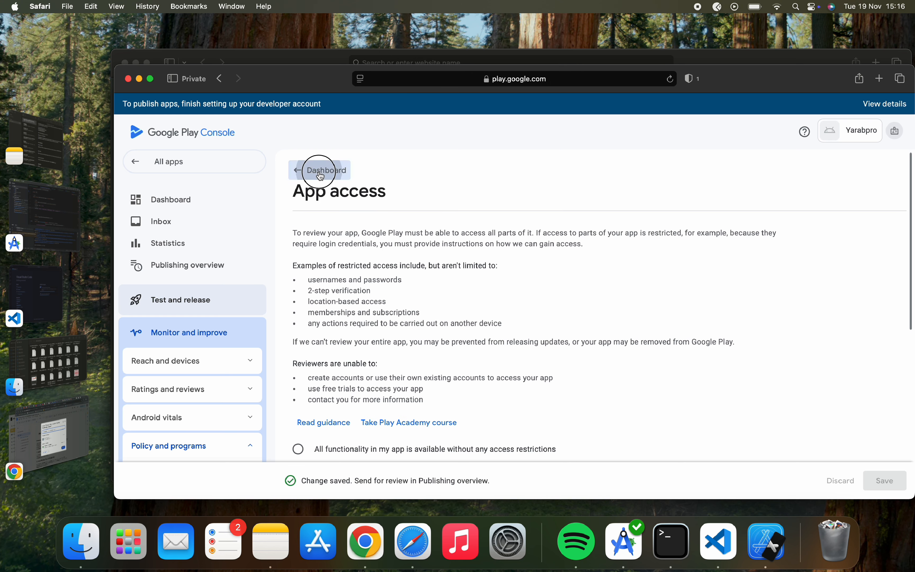
pyautogui.click(320, 176)
pyautogui.scroll(-4, 384, 342)
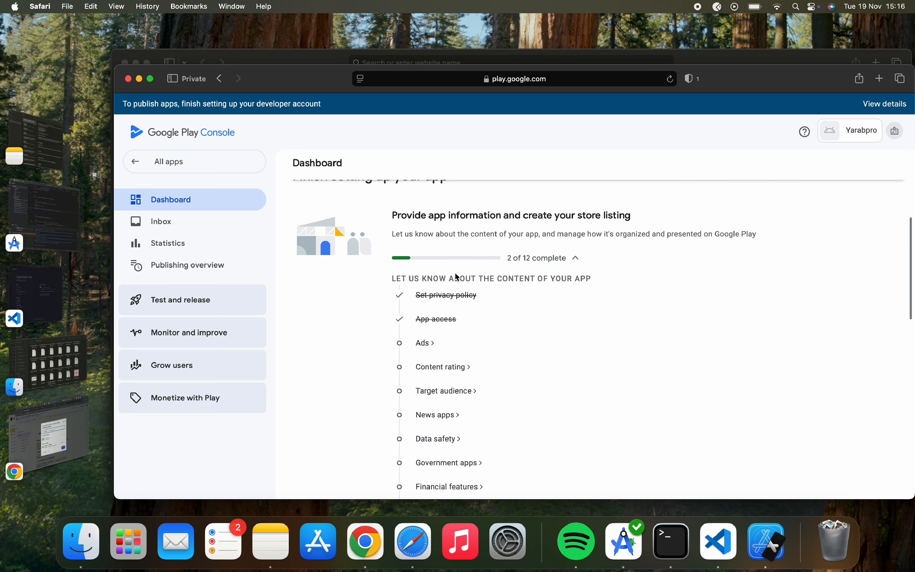
pyautogui.scroll(-2, 455, 273)
# Declare 'No, my app does not contain ads' on the Ads page, save, and return to the Dashboard.
pyautogui.click(425, 298)
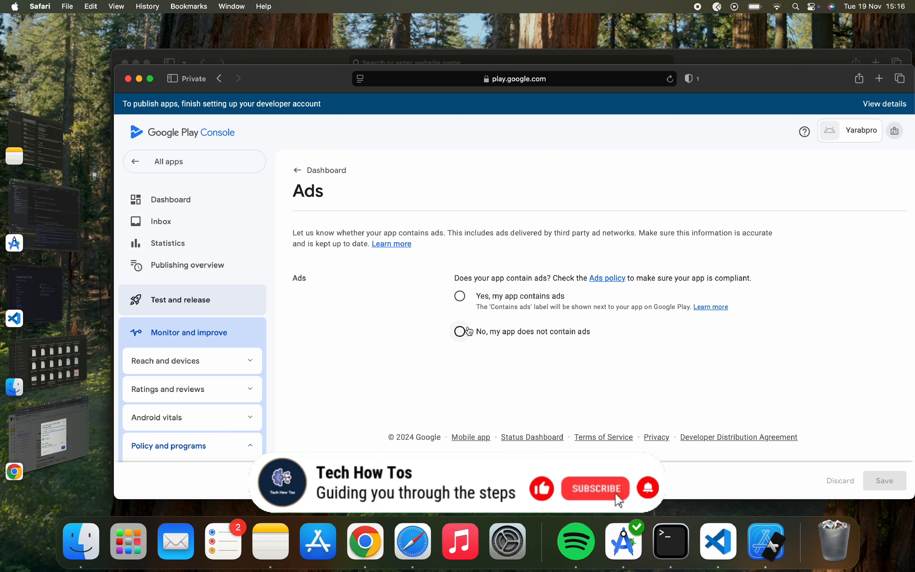
pyautogui.click(464, 336)
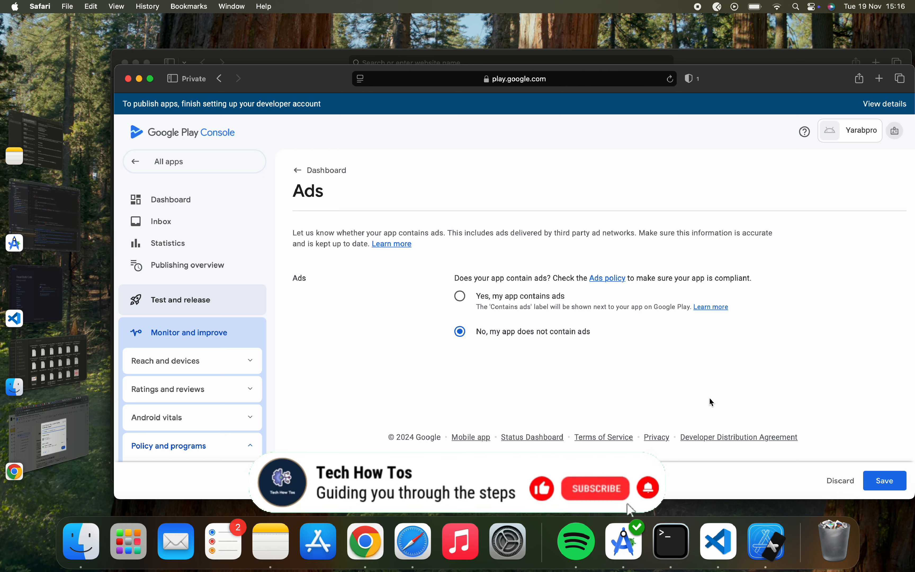
pyautogui.click(892, 482)
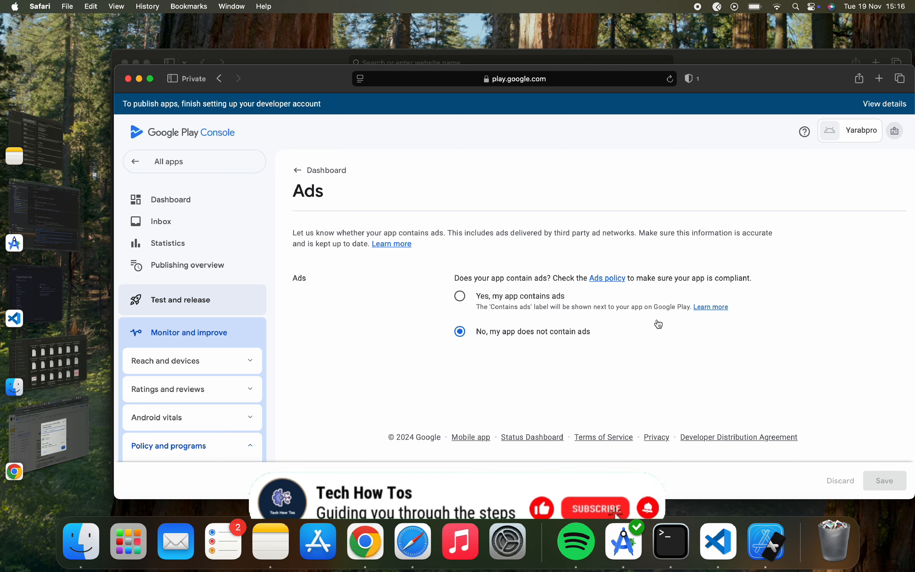
pyautogui.click(323, 170)
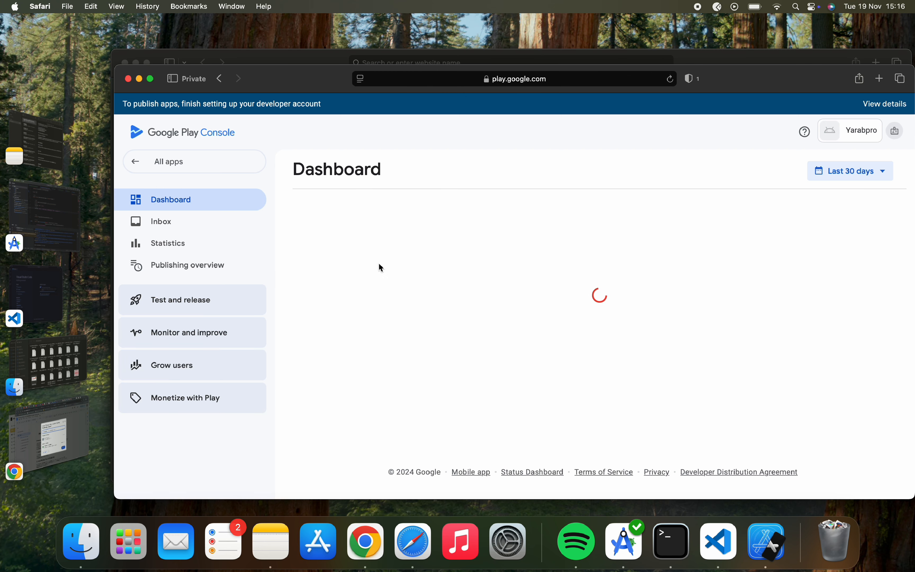
pyautogui.scroll(-10, 426, 339)
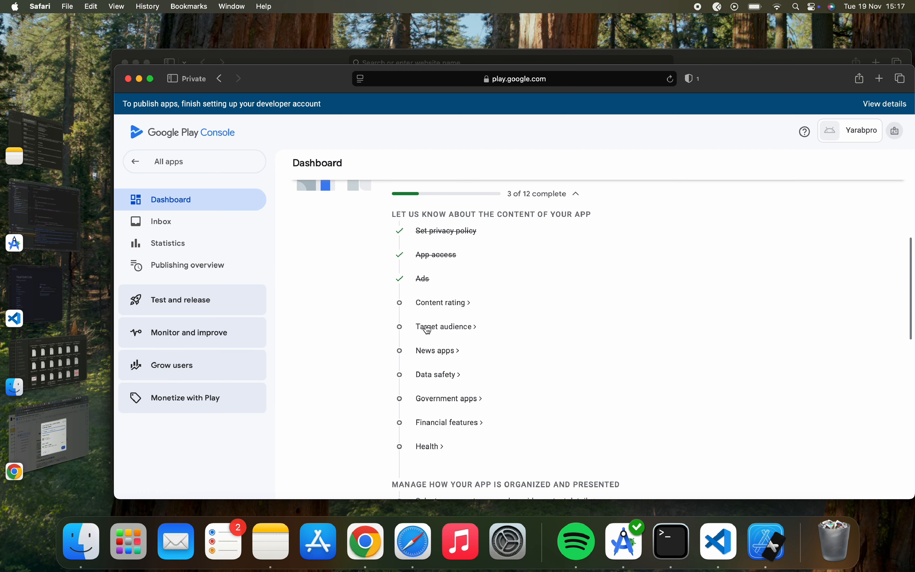
# Open the Content rating declaration and enter the contact email address.
pyautogui.click(443, 303)
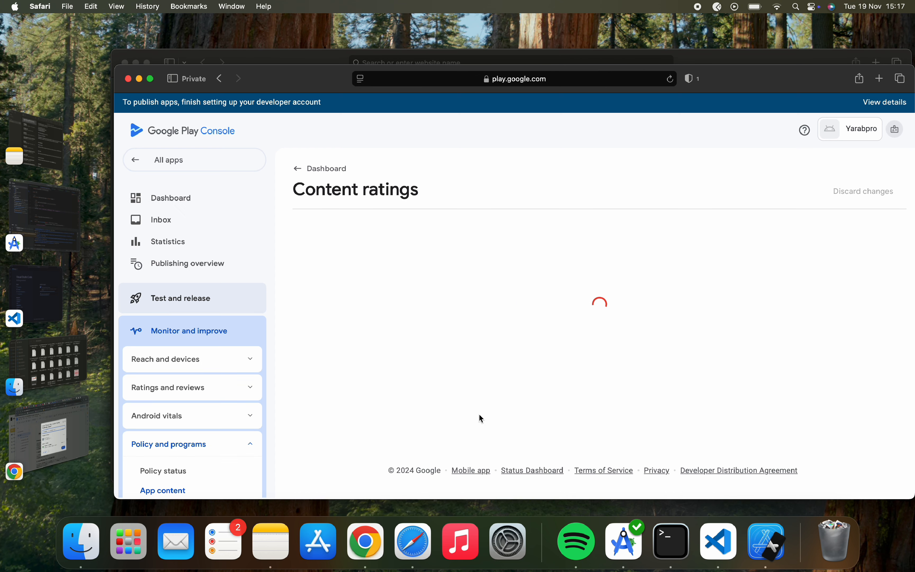
pyautogui.scroll(-2, 479, 413)
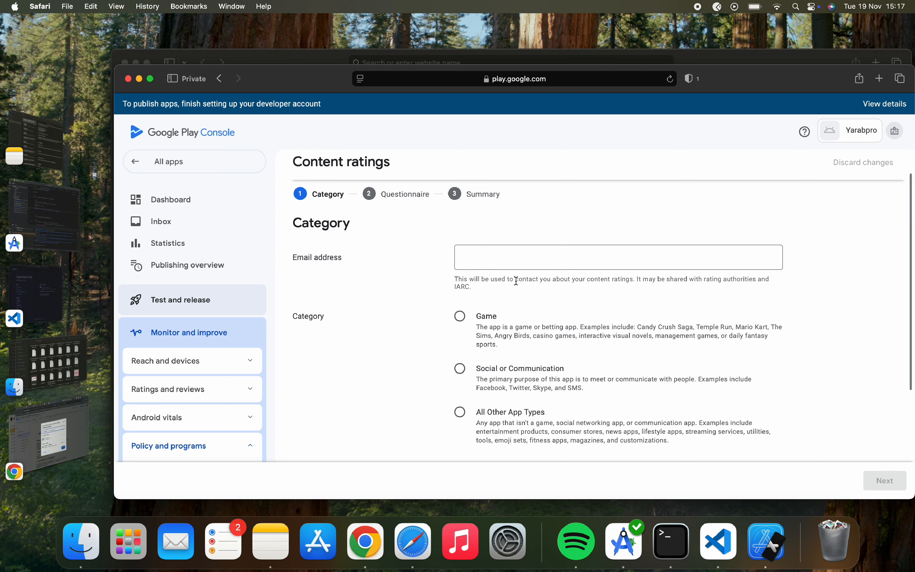
pyautogui.click(525, 257)
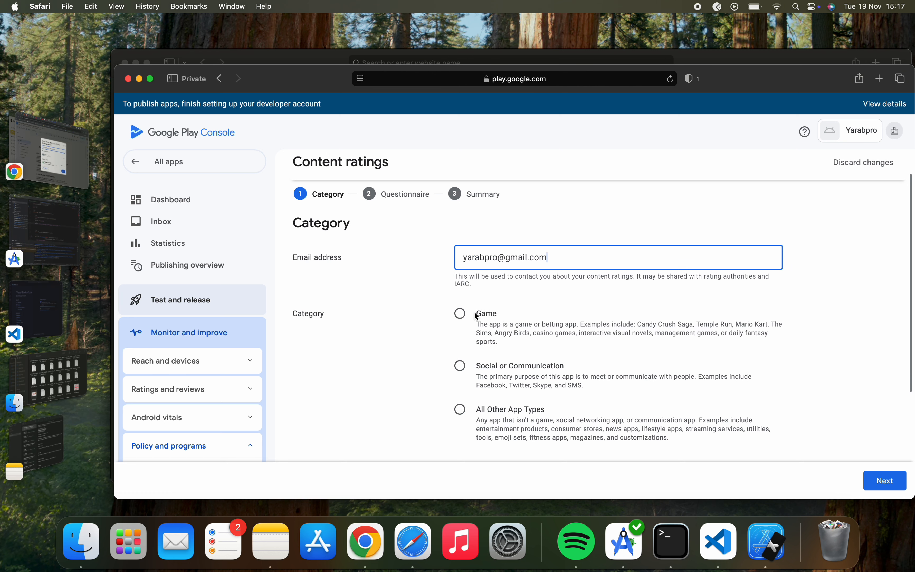
pyautogui.scroll(-3, 478, 288)
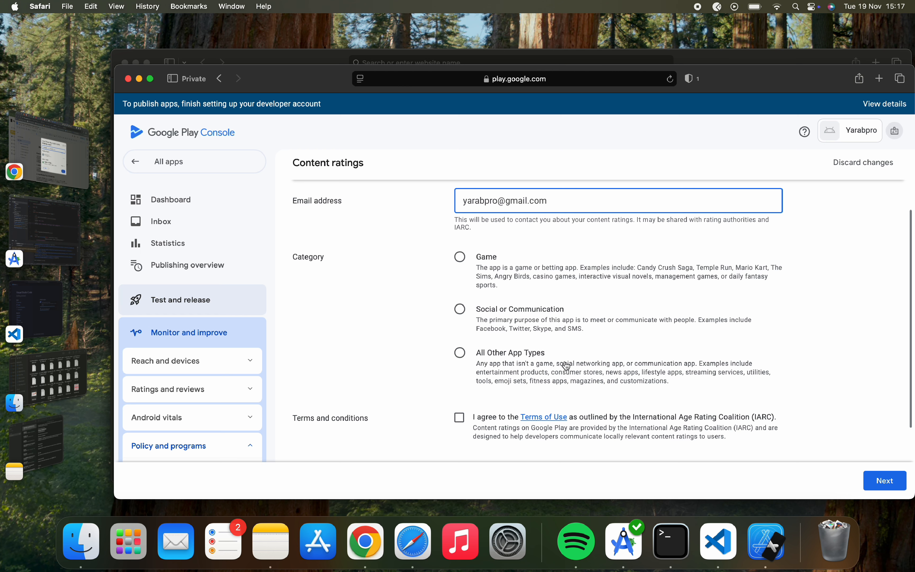
# Categorize the app as All Other App Types, accept the IARC Terms of Use, and continue.
pyautogui.click(460, 352)
pyautogui.scroll(-5, 461, 353)
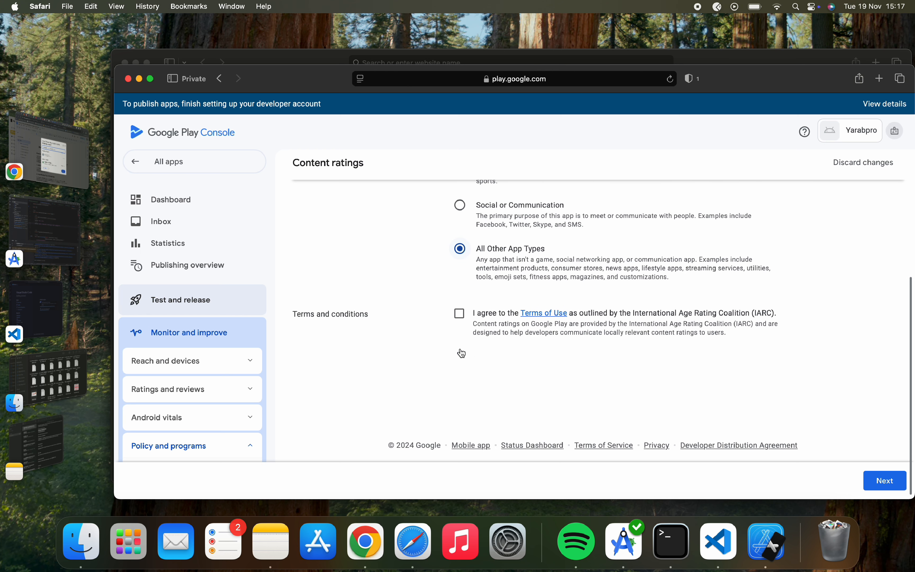
pyautogui.click(461, 315)
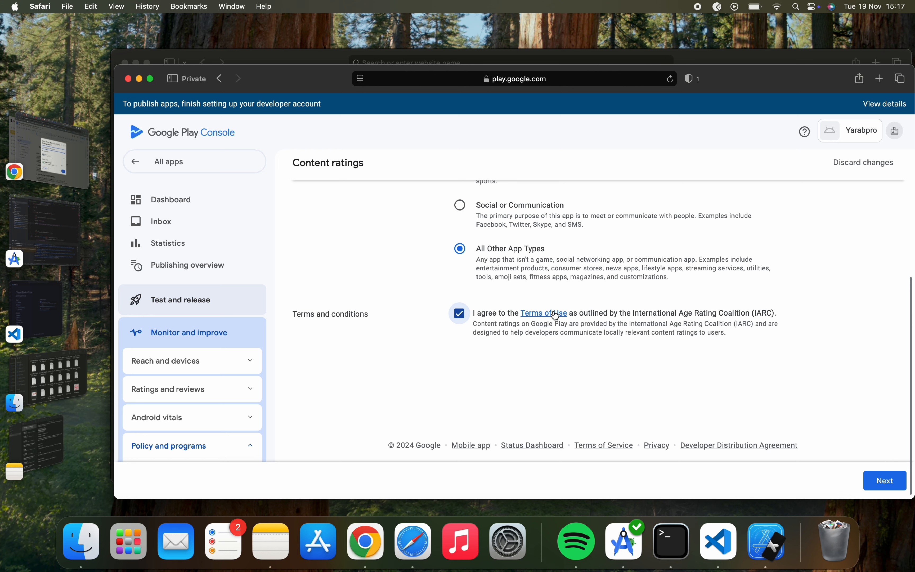
pyautogui.click(896, 482)
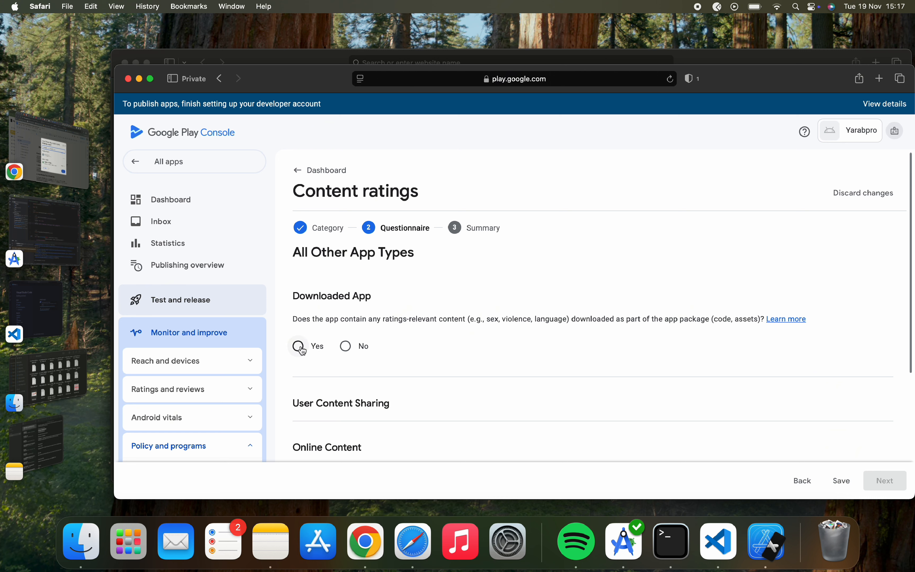
# Answer No to downloaded content, user content sharing, online content and age-restricted products.
pyautogui.click(351, 348)
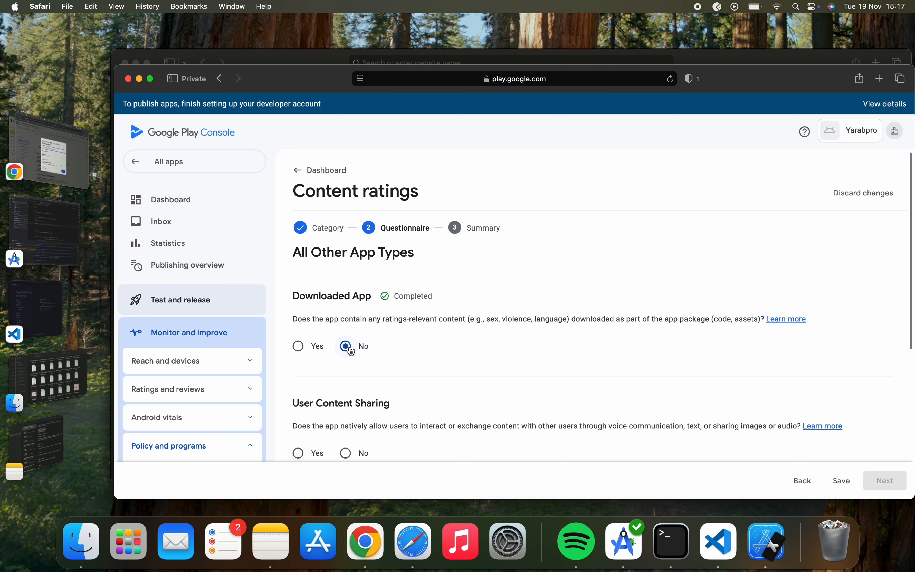
pyautogui.scroll(-3, 351, 350)
pyautogui.scroll(-1, 346, 310)
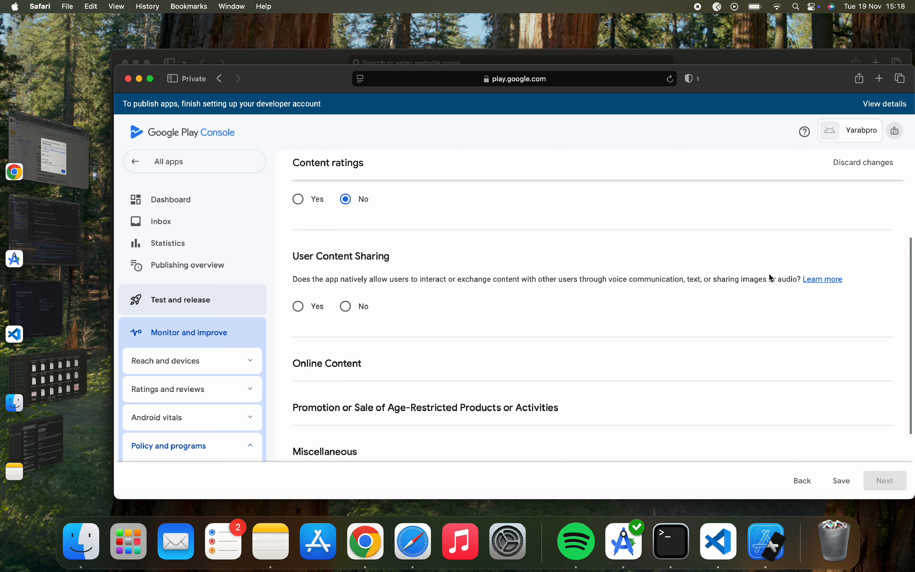
pyautogui.doubleClick(592, 279)
pyautogui.click(399, 294)
pyautogui.click(349, 310)
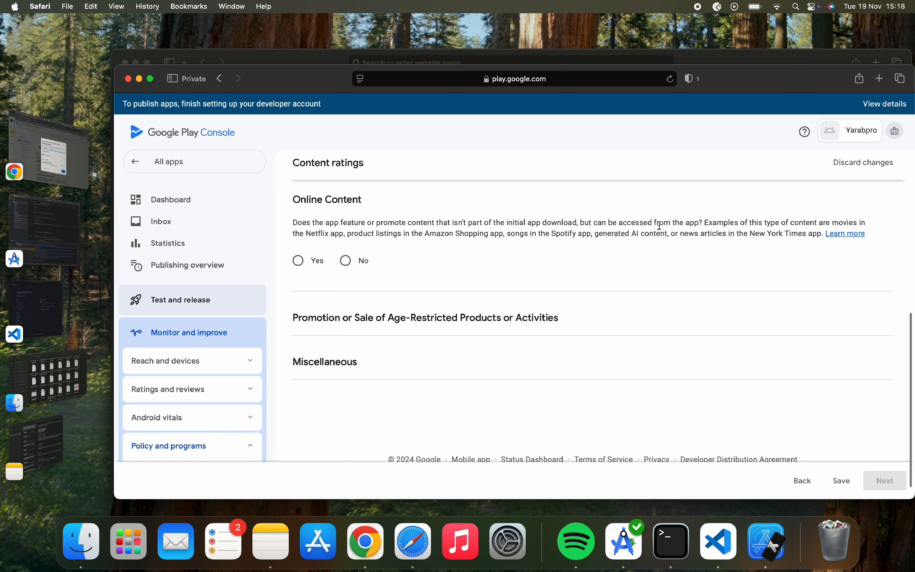
pyautogui.click(347, 261)
pyautogui.scroll(-1, 350, 264)
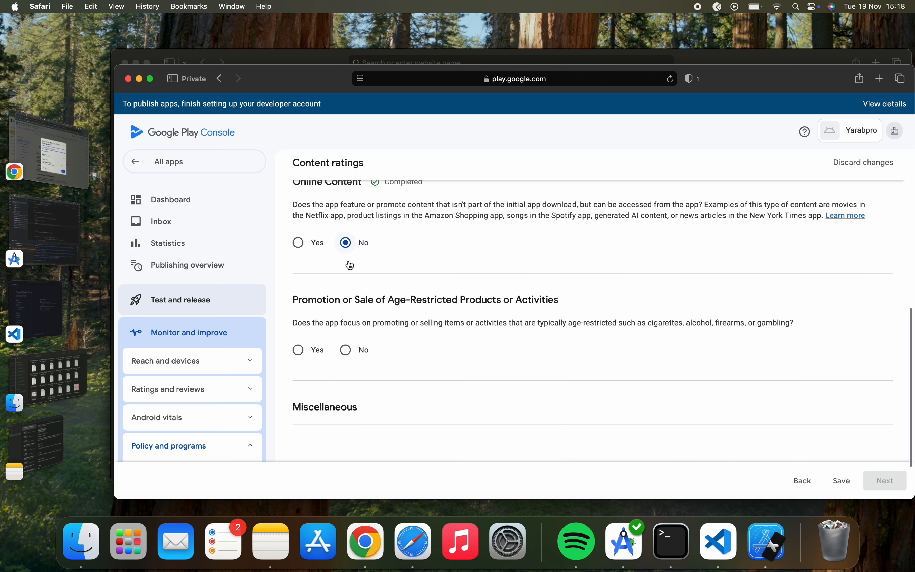
pyautogui.scroll(-3, 350, 261)
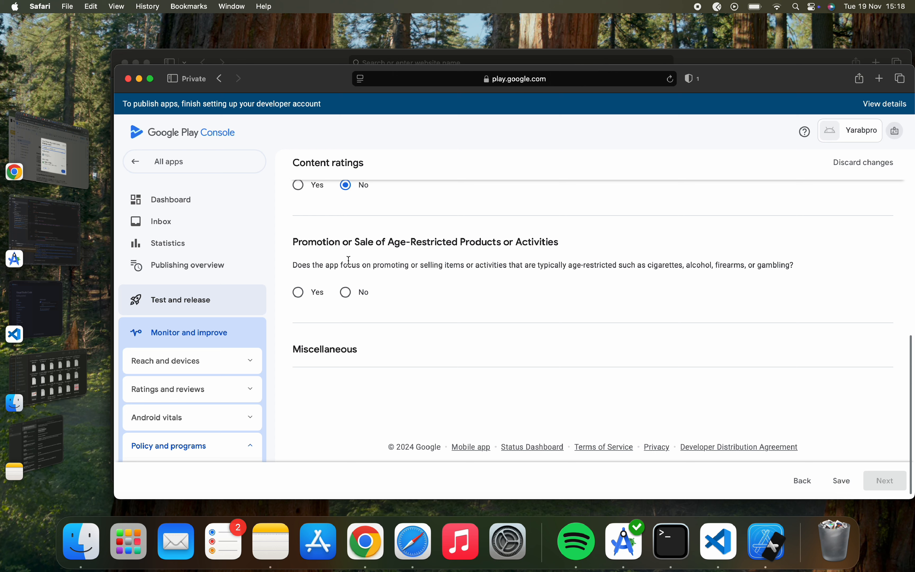
pyautogui.tripleClick(583, 267)
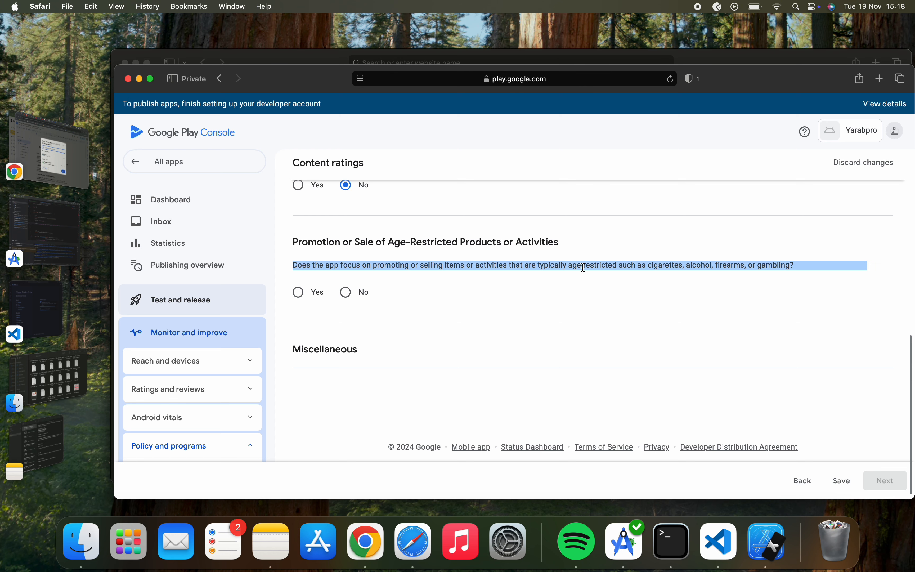
pyautogui.click(350, 299)
pyautogui.scroll(-5, 350, 302)
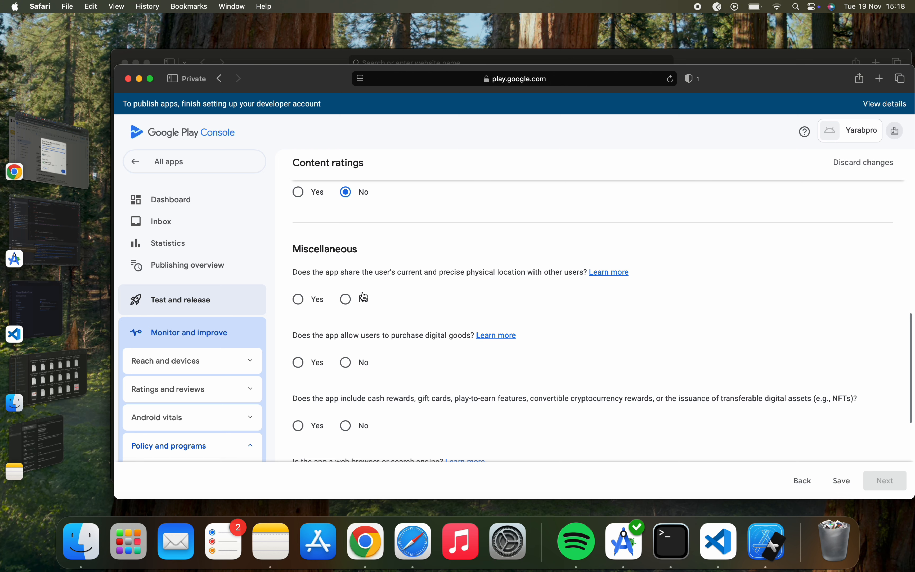
# Answer No to location sharing, Yes to digital goods purchases, No to loot boxes and cash rewards.
pyautogui.click(359, 300)
pyautogui.scroll(-3, 321, 357)
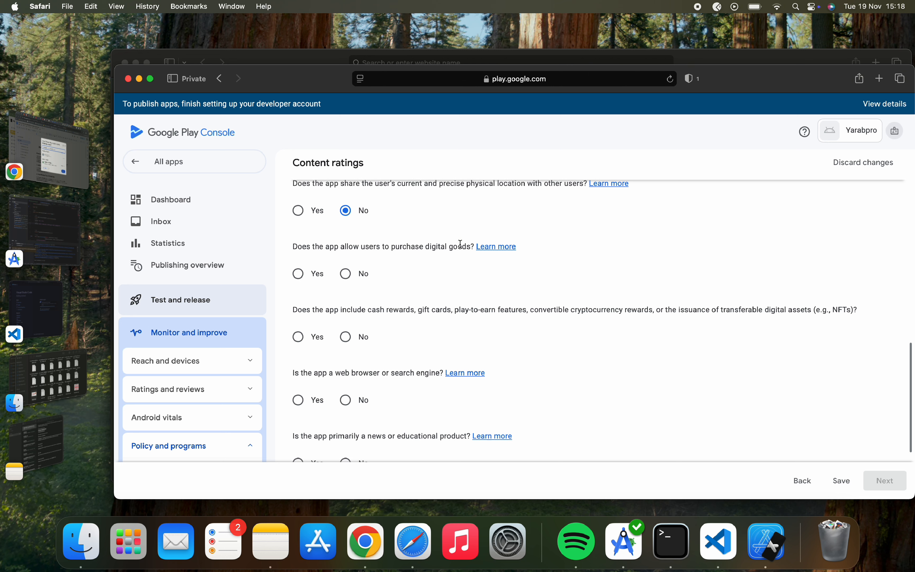
pyautogui.doubleClick(459, 247)
pyautogui.tripleClick(460, 247)
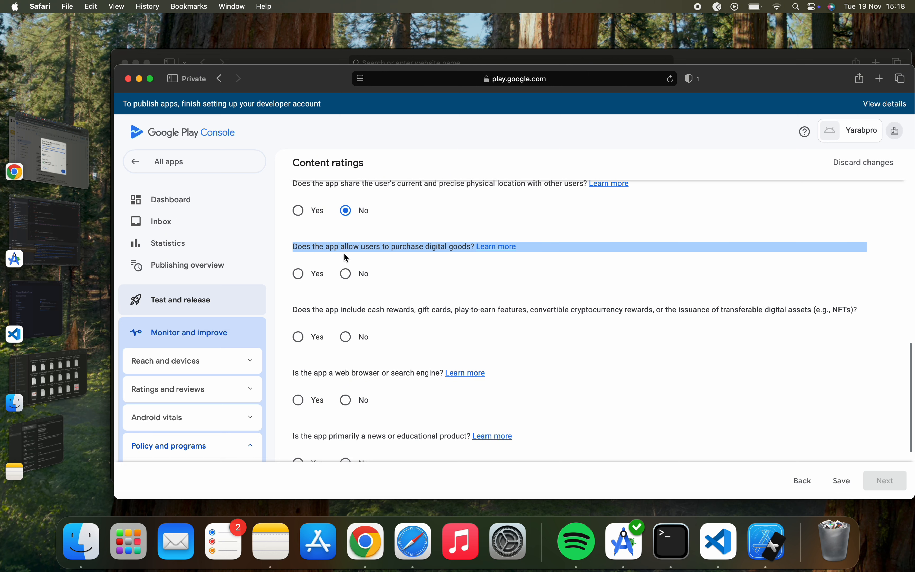
pyautogui.click(322, 245)
pyautogui.click(299, 274)
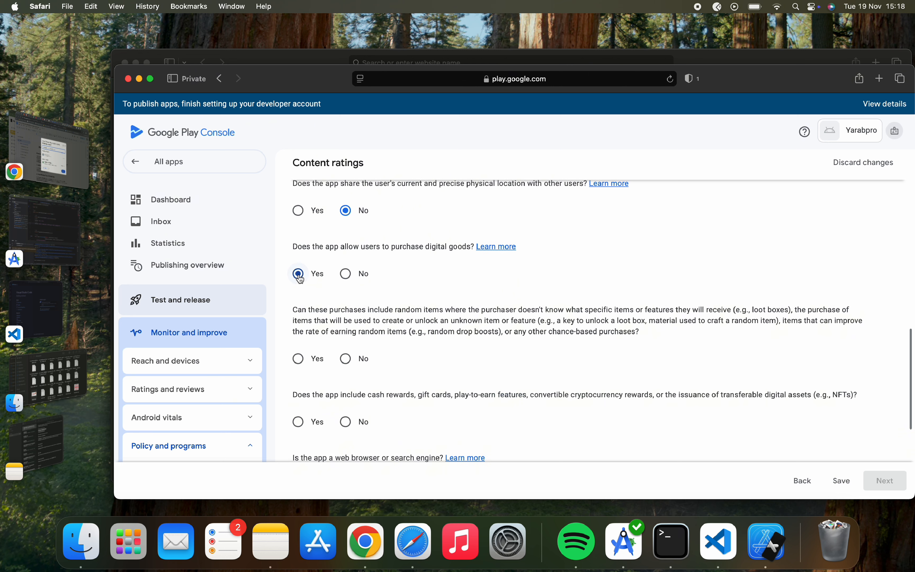
pyautogui.scroll(-2, 371, 342)
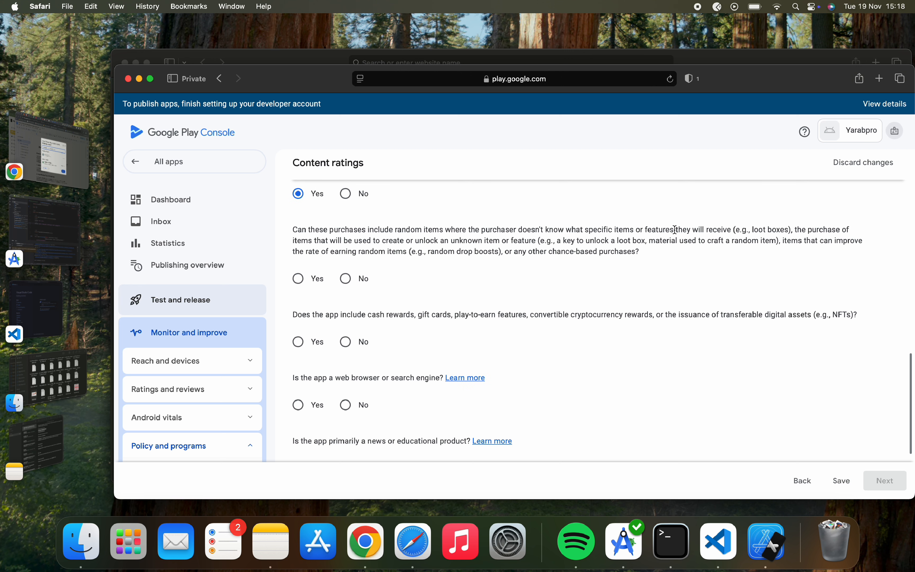
pyautogui.click(355, 279)
pyautogui.scroll(-3, 356, 281)
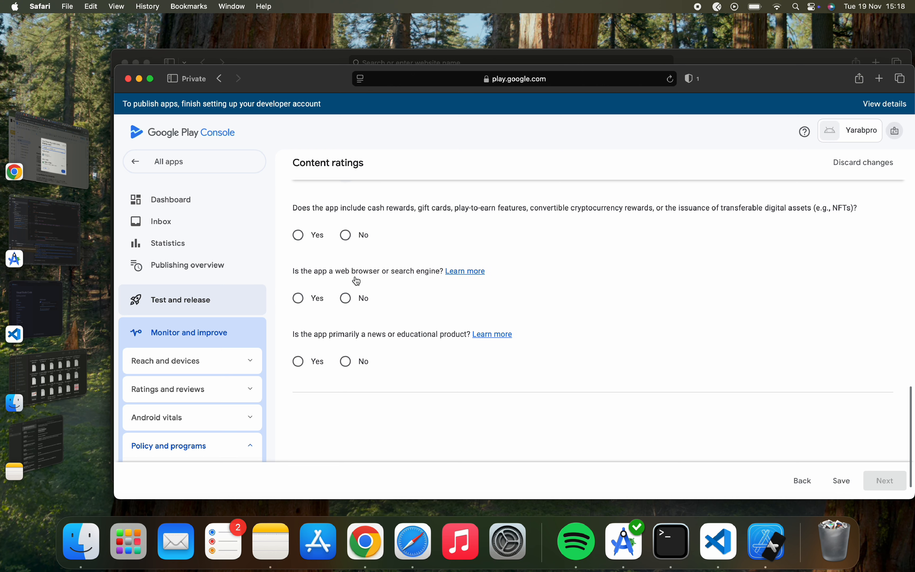
pyautogui.click(346, 235)
# Answer No to the web browser and news or educational questions.
pyautogui.scroll(2, 366, 217)
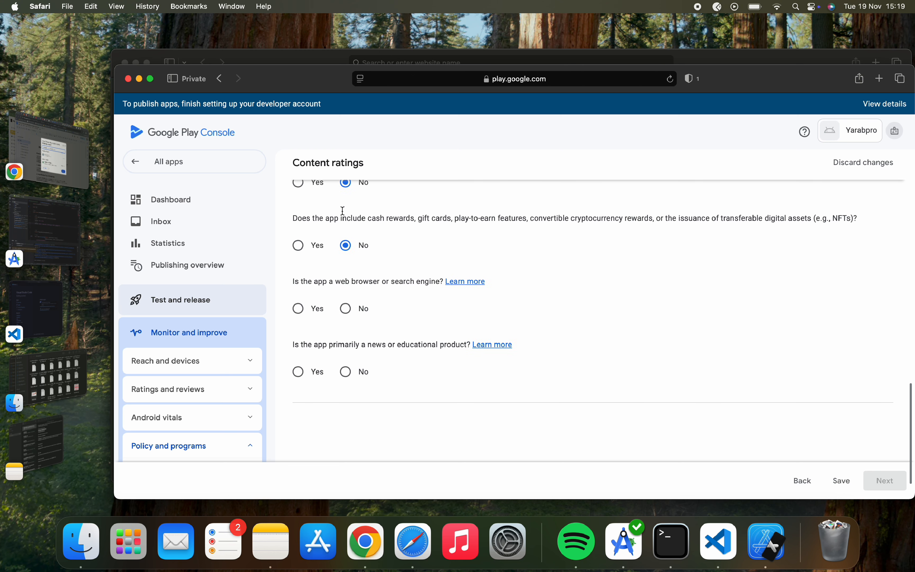
pyautogui.scroll(1, 326, 203)
pyautogui.moveTo(294, 203); pyautogui.dragTo(551, 230)
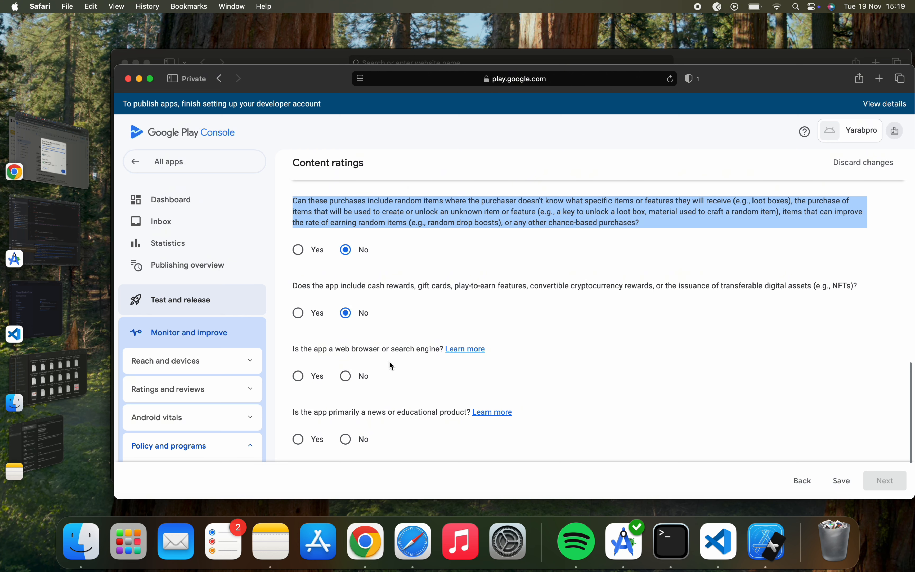
pyautogui.click(353, 378)
pyautogui.scroll(-3, 333, 408)
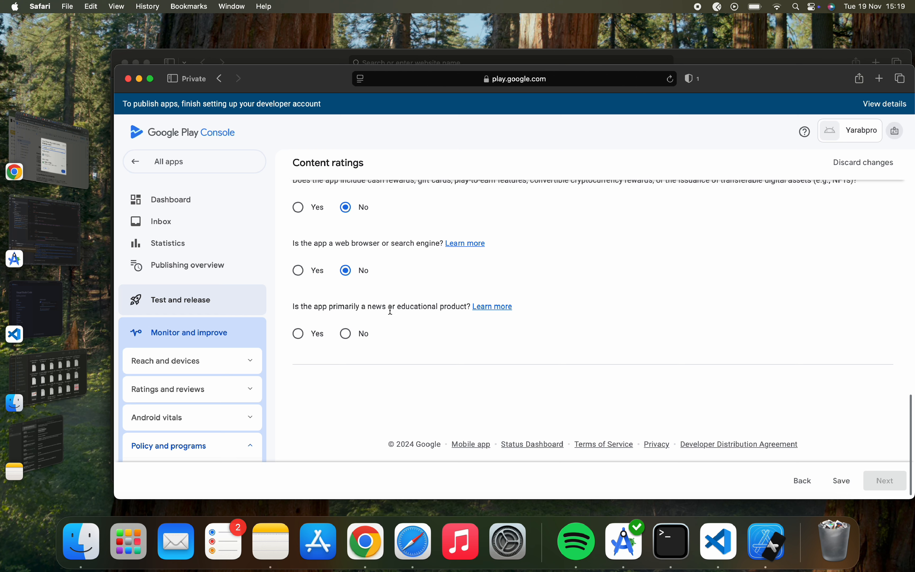
pyautogui.click(361, 333)
# Save the questionnaire and save the calculated content ratings on the summary.
pyautogui.click(840, 480)
pyautogui.click(889, 484)
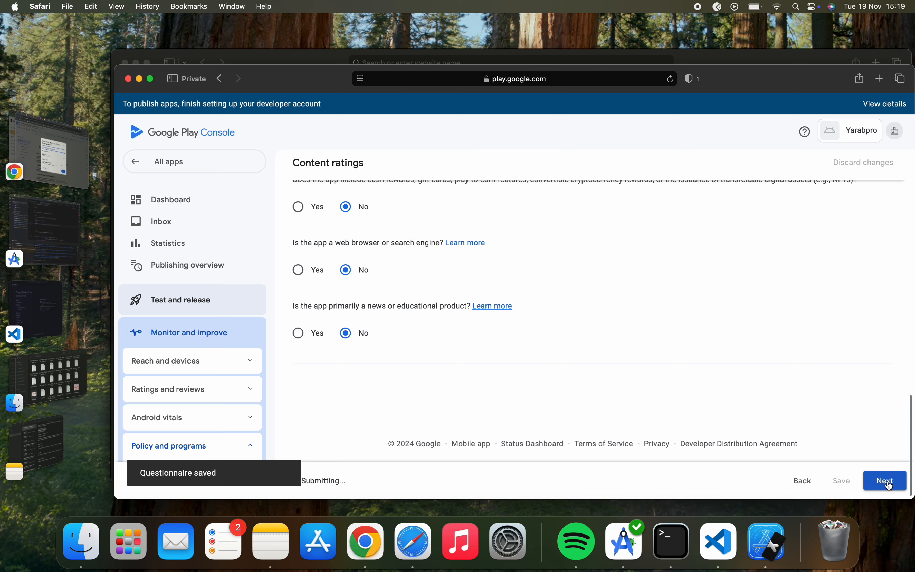
pyautogui.scroll(-5, 635, 412)
pyautogui.scroll(-10, 632, 407)
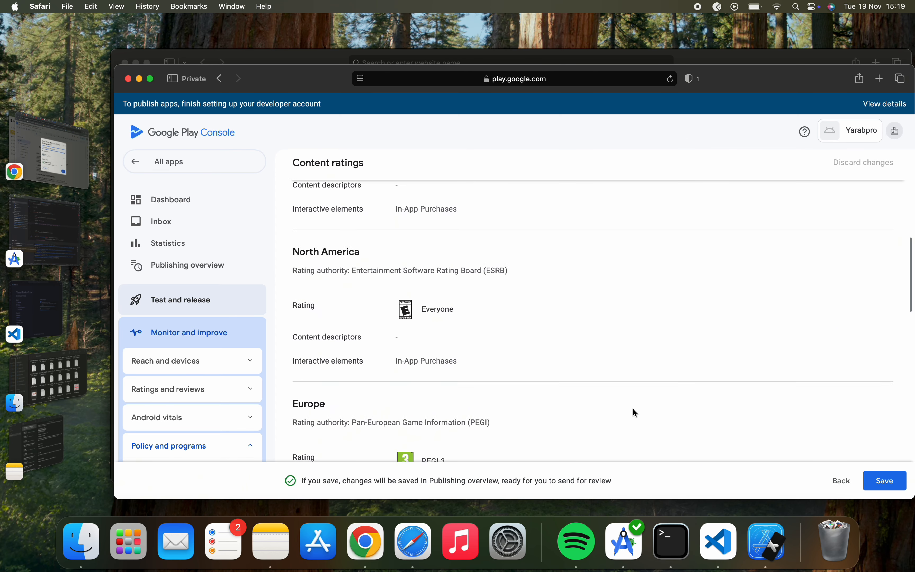
pyautogui.click(886, 481)
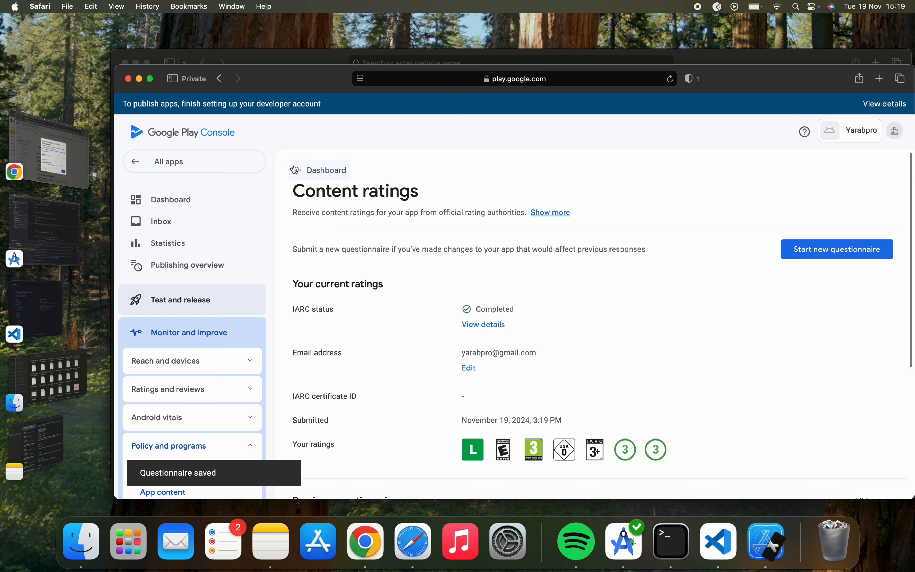
# Go back to the dashboard and open the Target audience task.
pyautogui.click(306, 173)
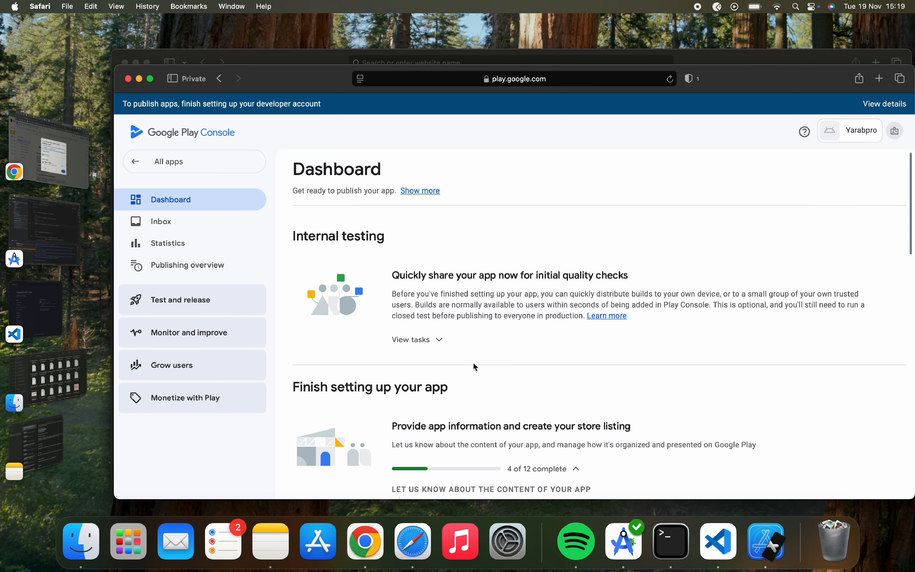
pyautogui.scroll(-8, 473, 366)
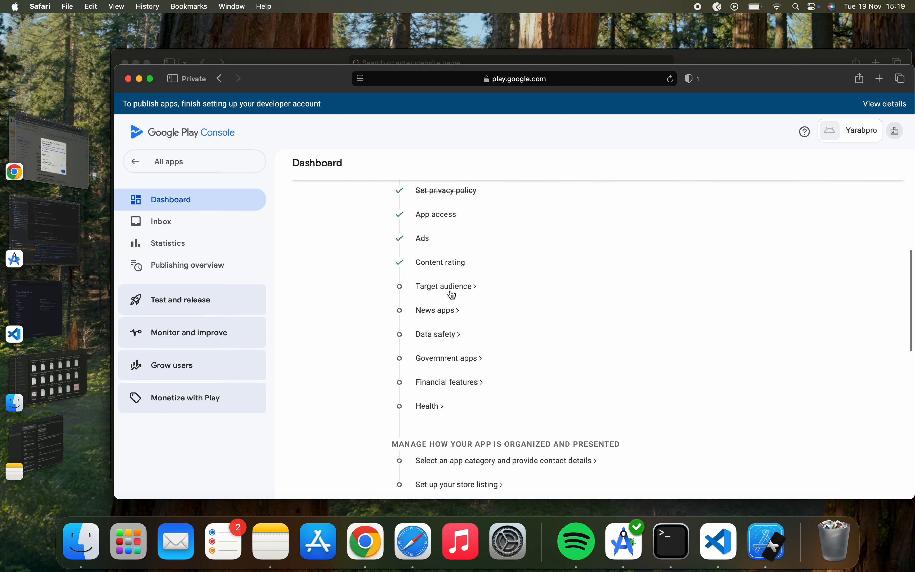
pyautogui.click(450, 287)
pyautogui.scroll(-5, 472, 352)
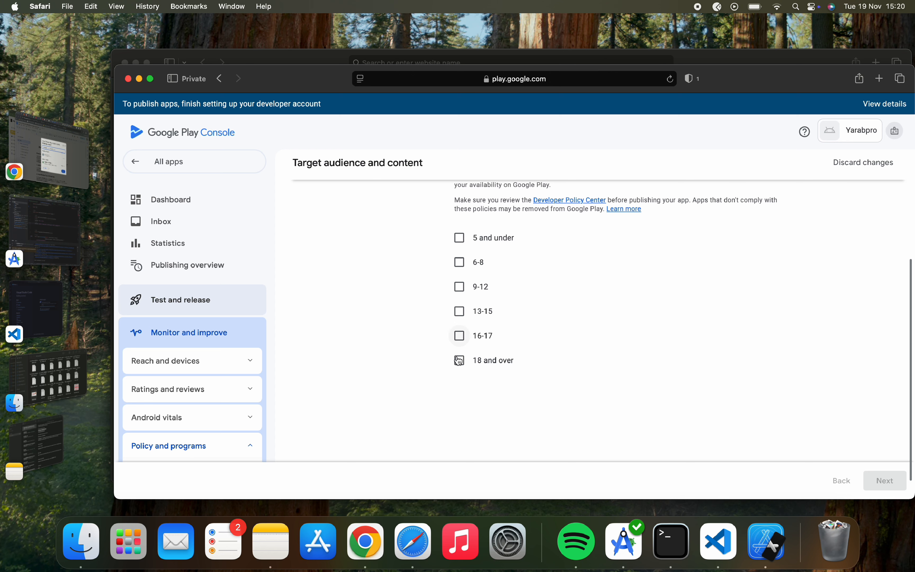
# Select the 16-17 and 18 and over age groups, save, and return to the dashboard.
pyautogui.click(460, 336)
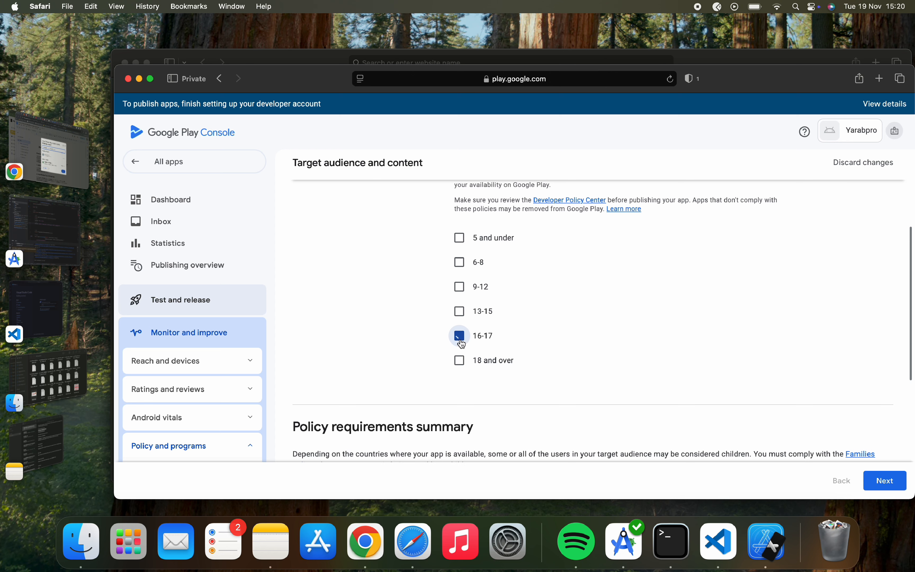
pyautogui.click(460, 360)
pyautogui.scroll(-6, 461, 361)
pyautogui.scroll(-2, 461, 361)
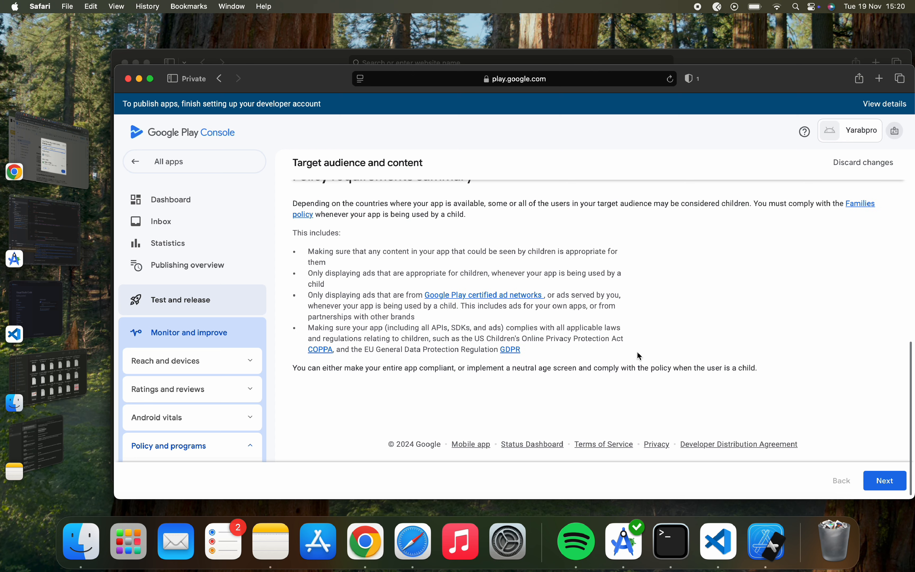
pyautogui.click(877, 473)
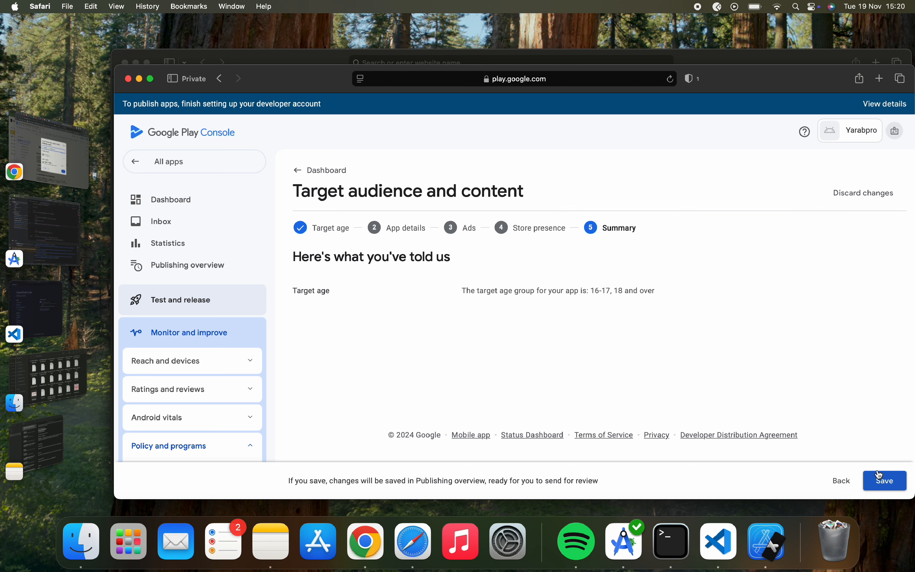
pyautogui.click(883, 476)
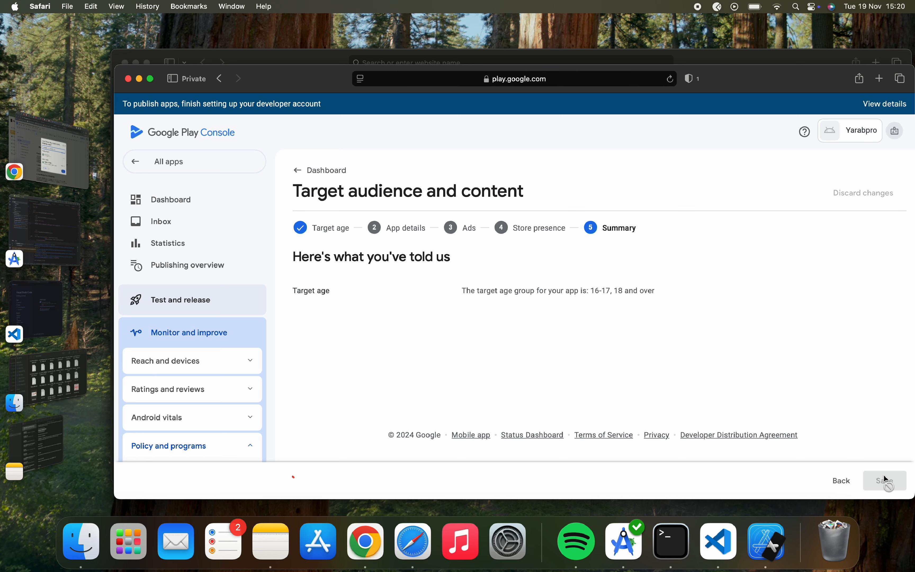
pyautogui.click(325, 171)
pyautogui.scroll(-10, 470, 334)
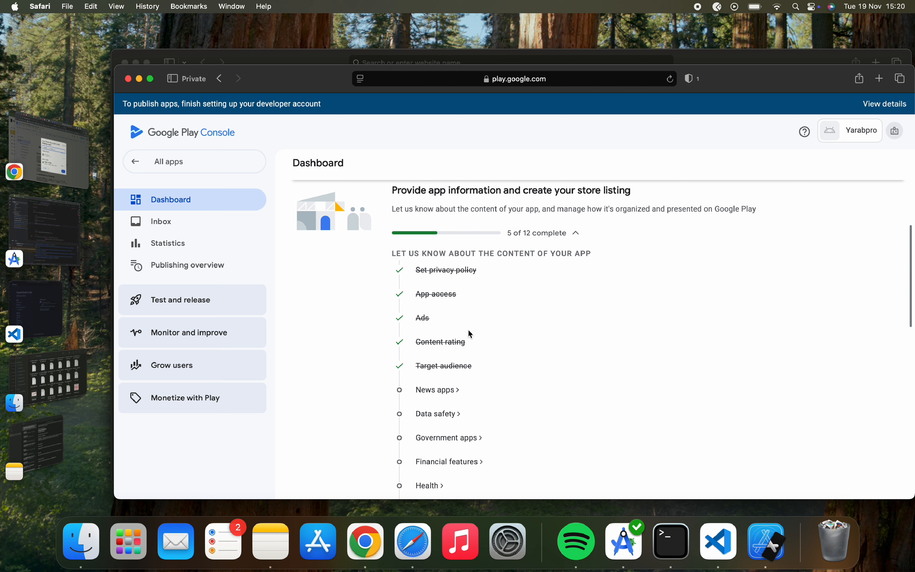
# Answer No in the News apps declaration, save, and return to the dashboard.
pyautogui.click(446, 314)
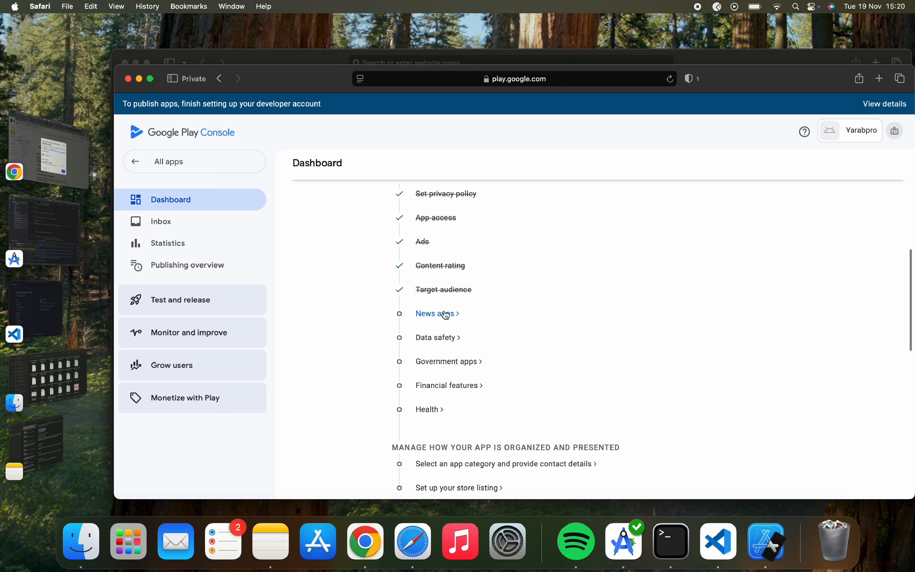
pyautogui.click(465, 282)
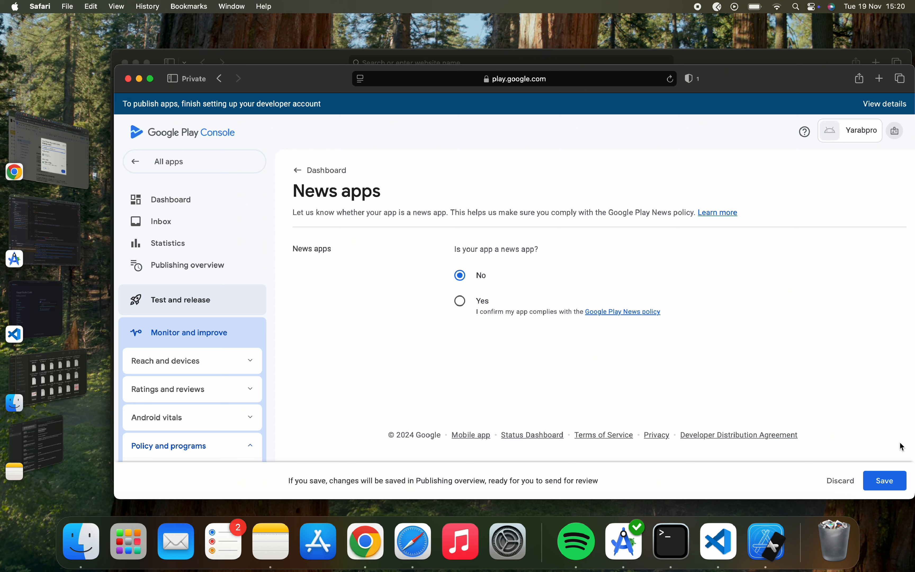
pyautogui.click(892, 477)
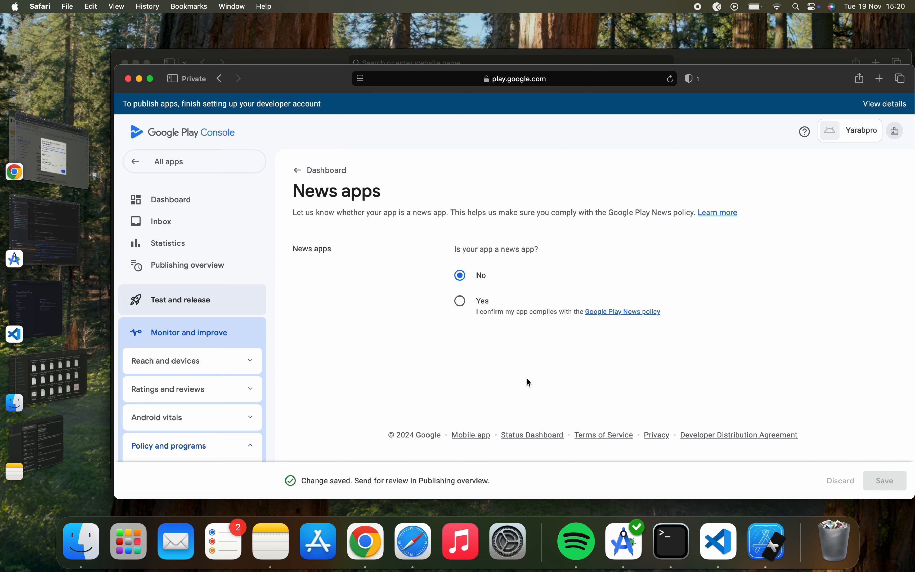
pyautogui.click(322, 171)
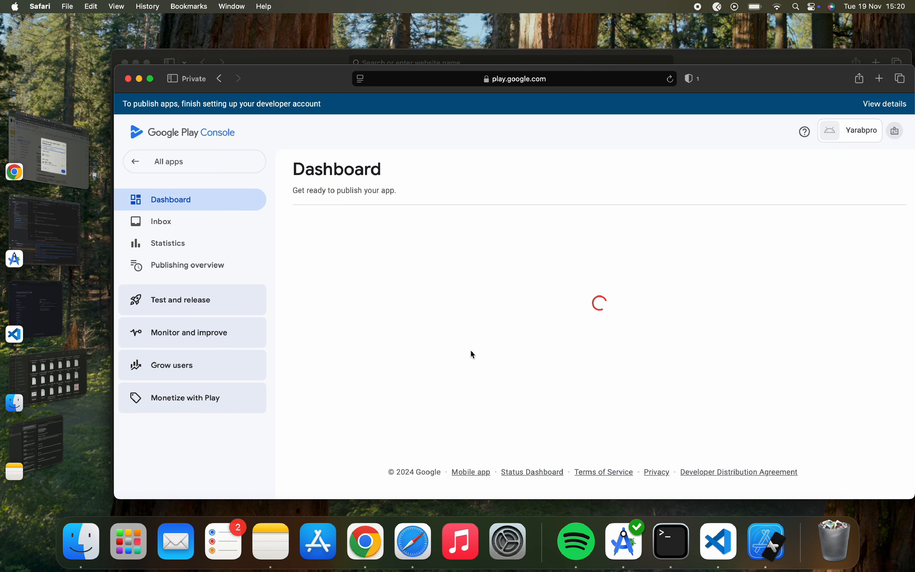
pyautogui.scroll(-10, 473, 353)
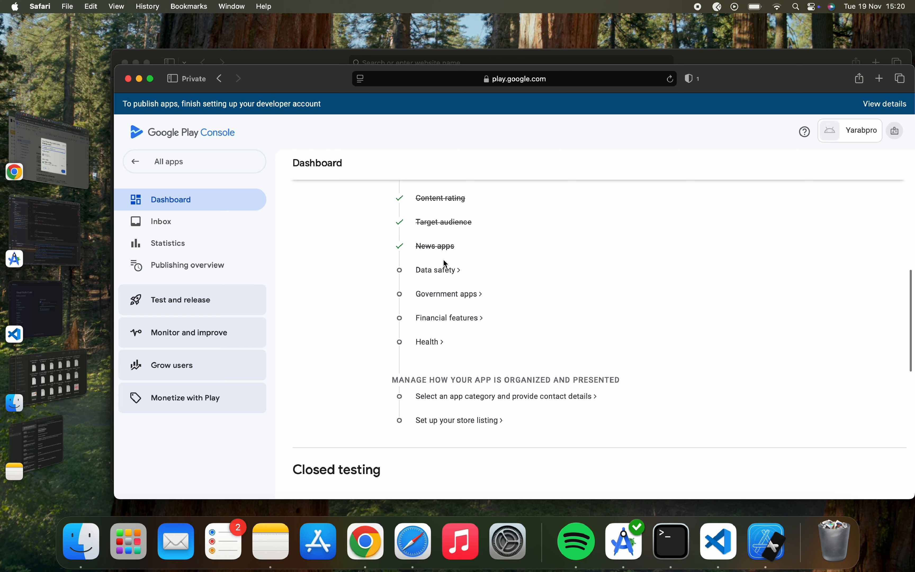
# Open the Data safety task and get through its introduction pages to the overview.
pyautogui.click(439, 270)
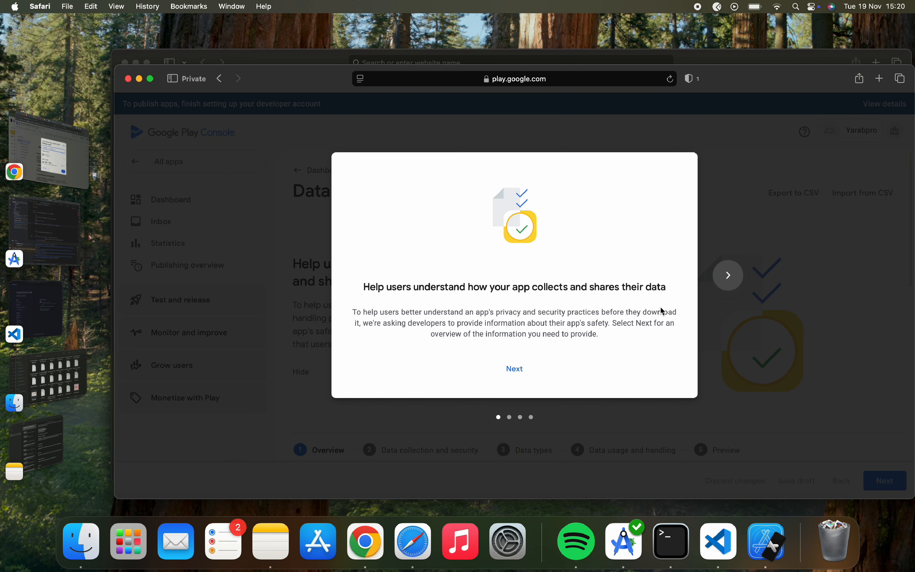
pyautogui.click(514, 367)
pyautogui.click(514, 367)
pyautogui.click(514, 366)
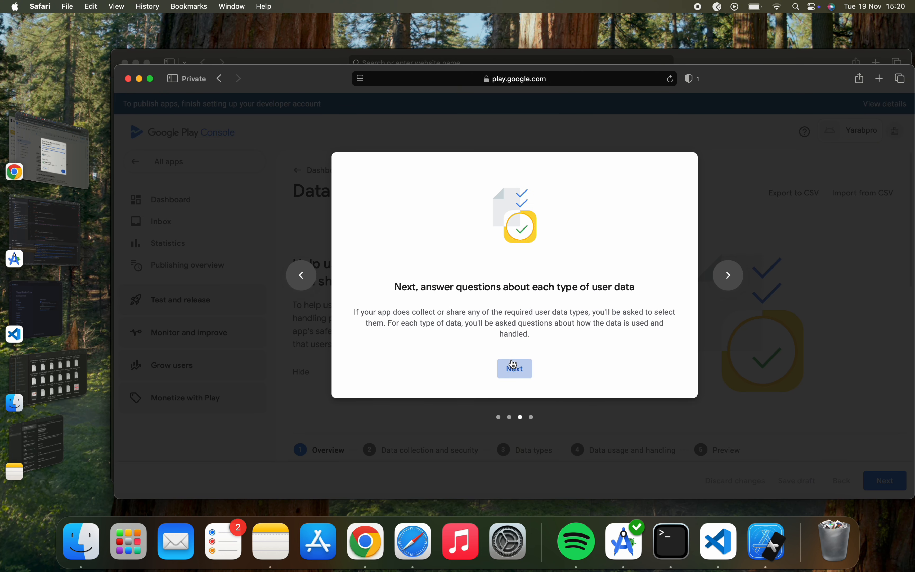
pyautogui.click(548, 370)
pyautogui.scroll(-10, 609, 397)
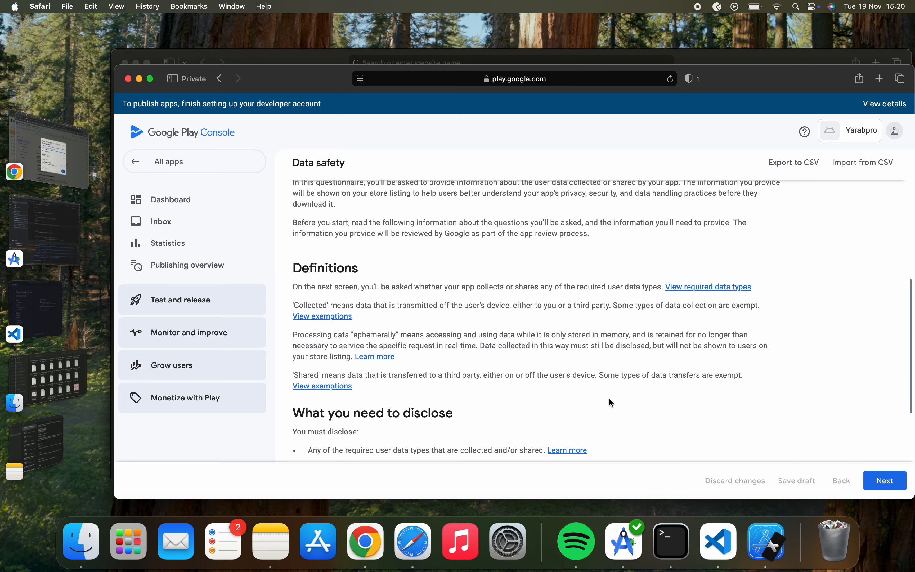
pyautogui.scroll(-2, 609, 397)
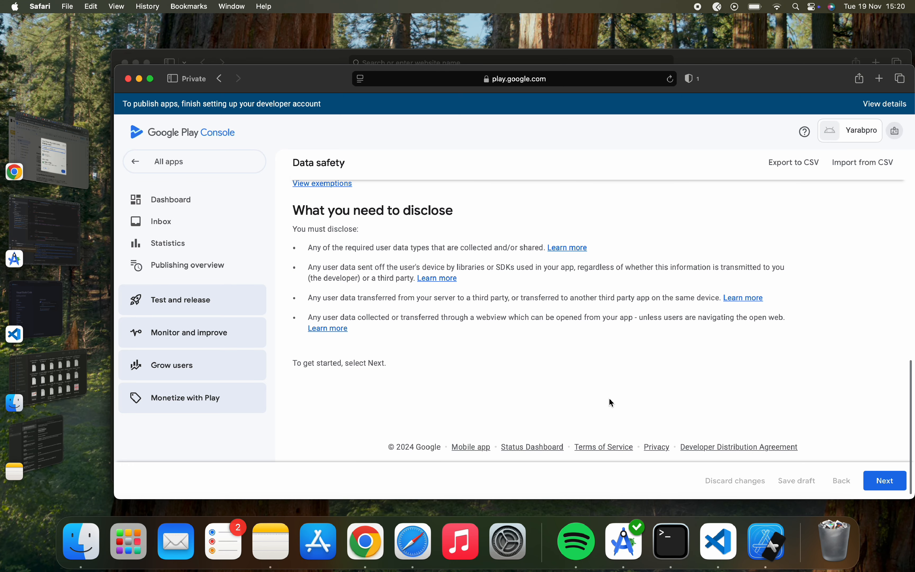
pyautogui.moveTo(291, 208); pyautogui.dragTo(448, 366)
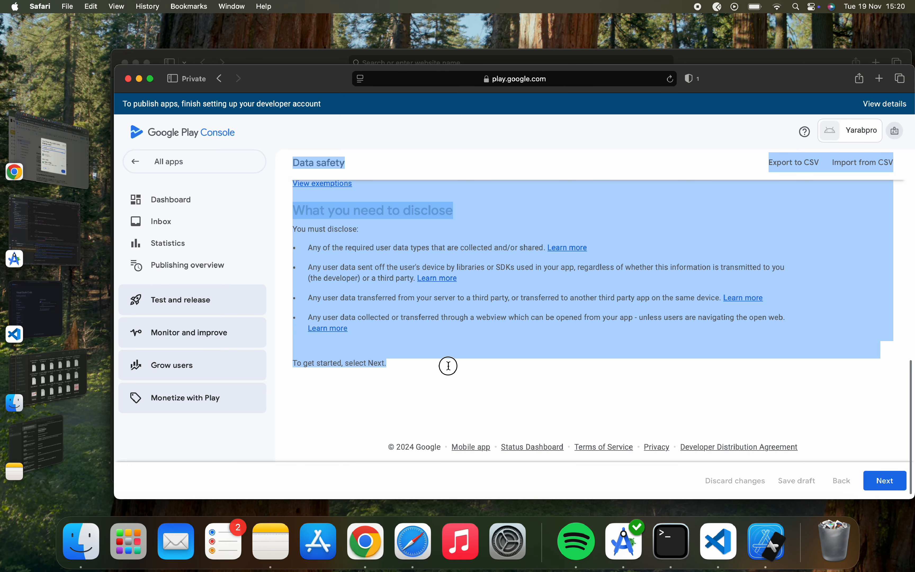
pyautogui.click(448, 365)
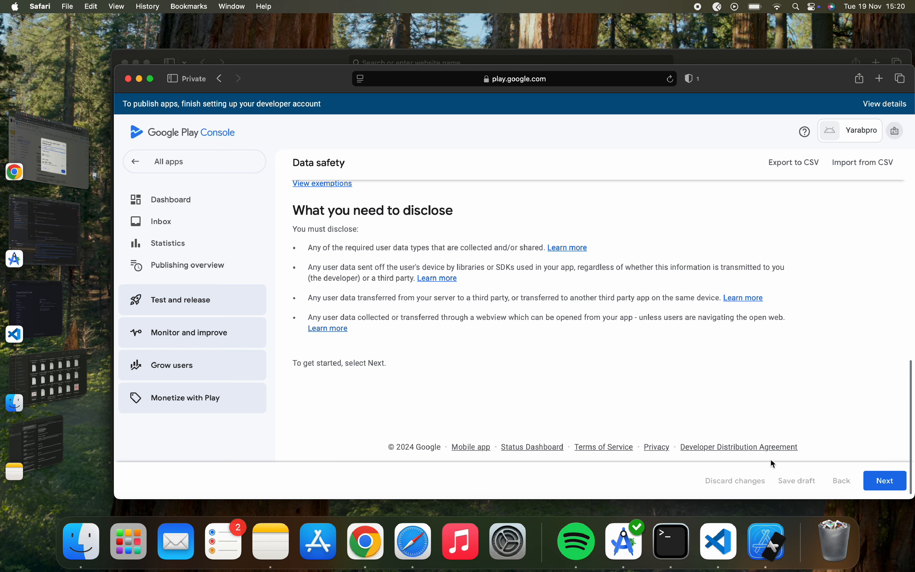
# Advance to Data collection and security and open 'View required data types' in a private tab.
pyautogui.click(885, 477)
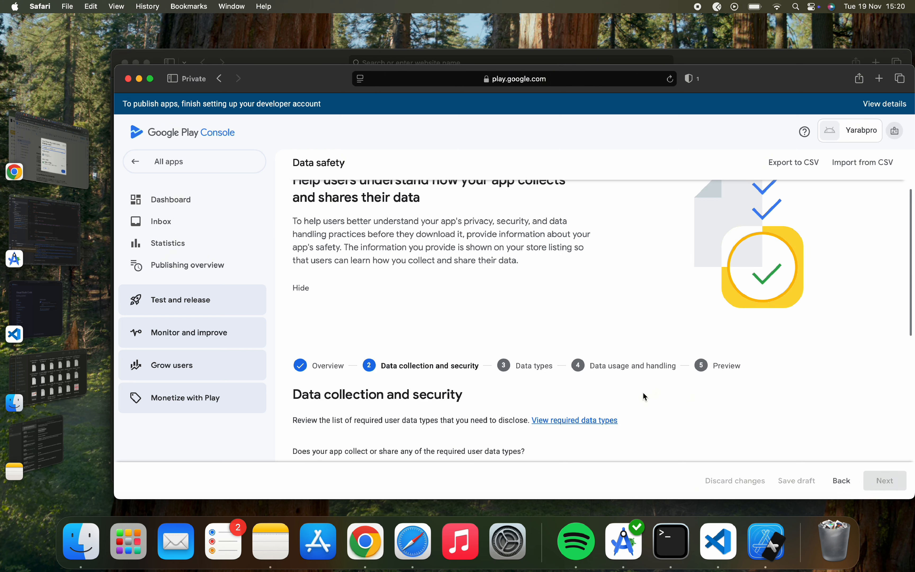
pyautogui.scroll(-7, 644, 396)
pyautogui.scroll(4, 644, 396)
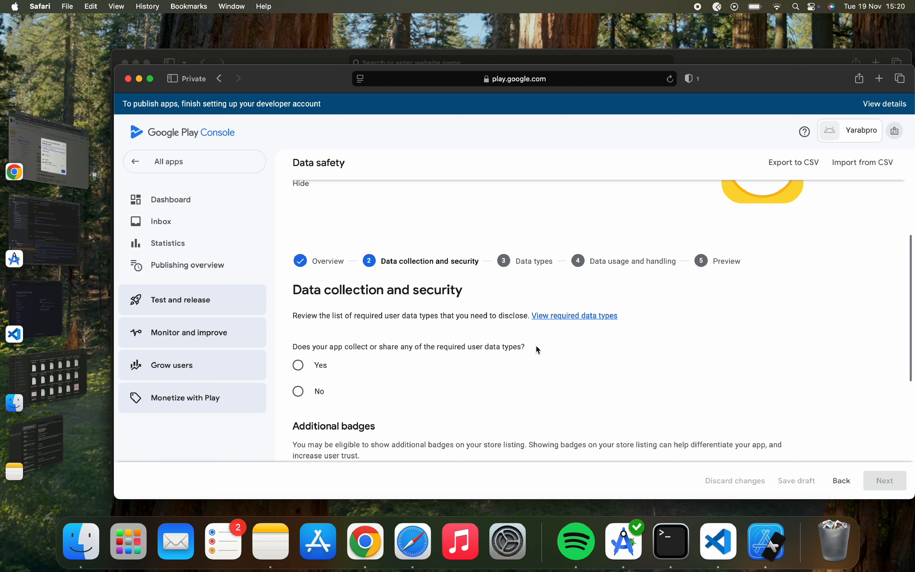
pyautogui.rightClick(592, 321)
pyautogui.click(622, 321)
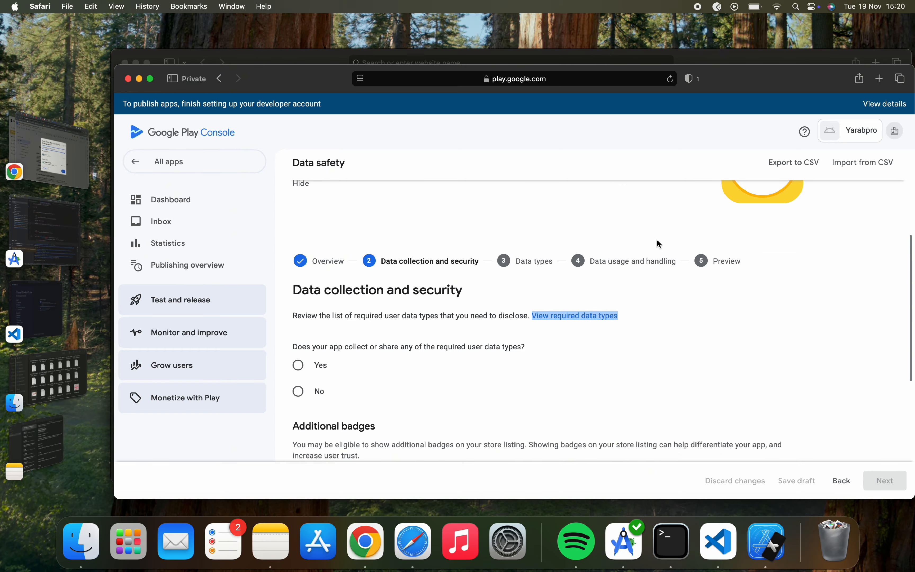
pyautogui.click(718, 100)
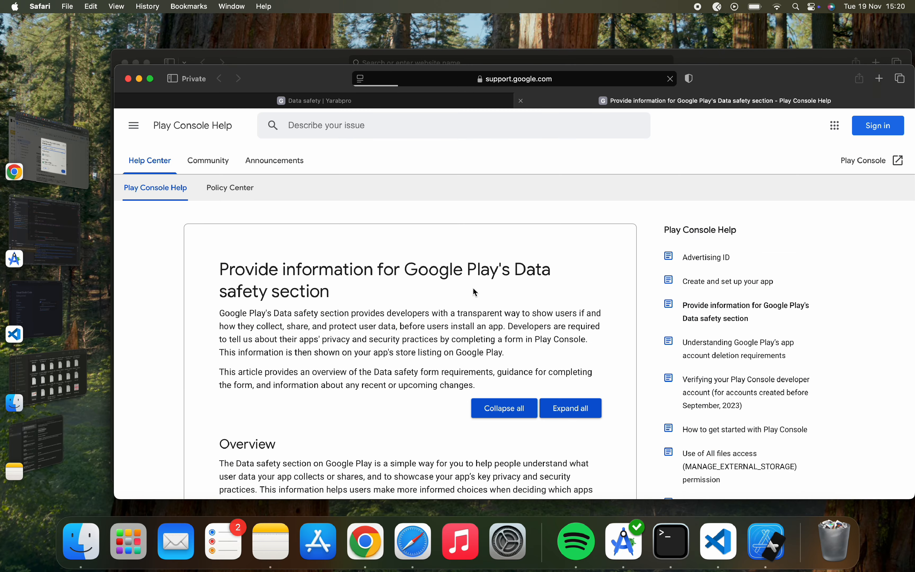
pyautogui.scroll(-20, 475, 291)
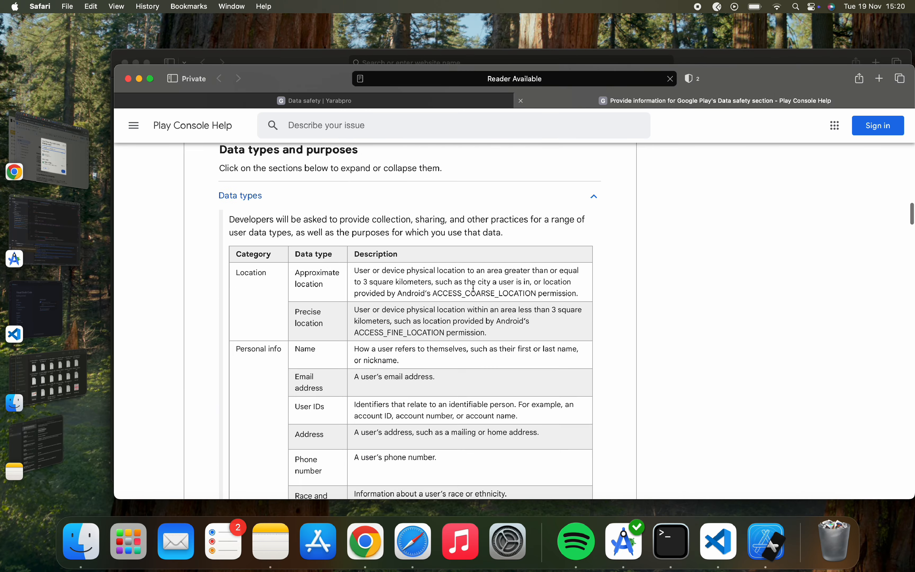
pyautogui.scroll(-20, 394, 370)
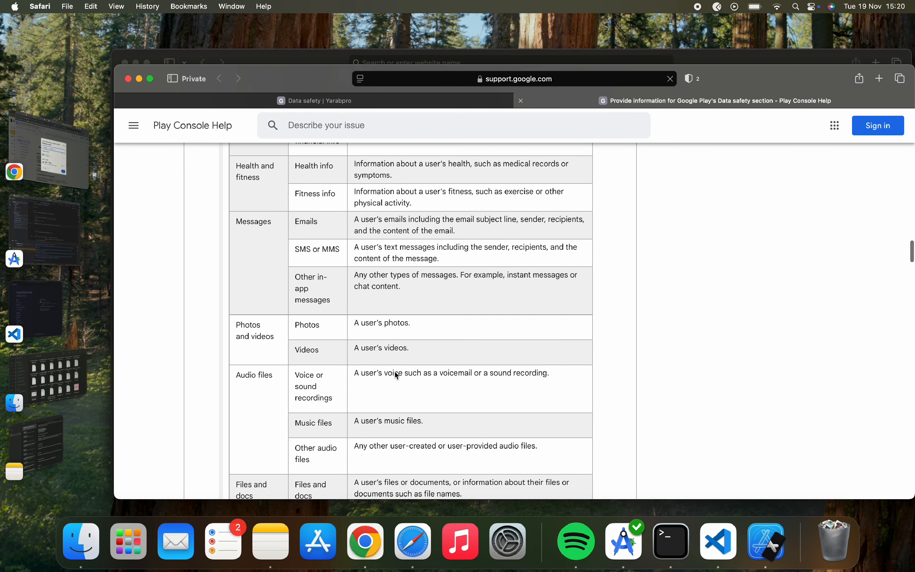
pyautogui.scroll(10, 261, 385)
pyautogui.scroll(-12, 264, 387)
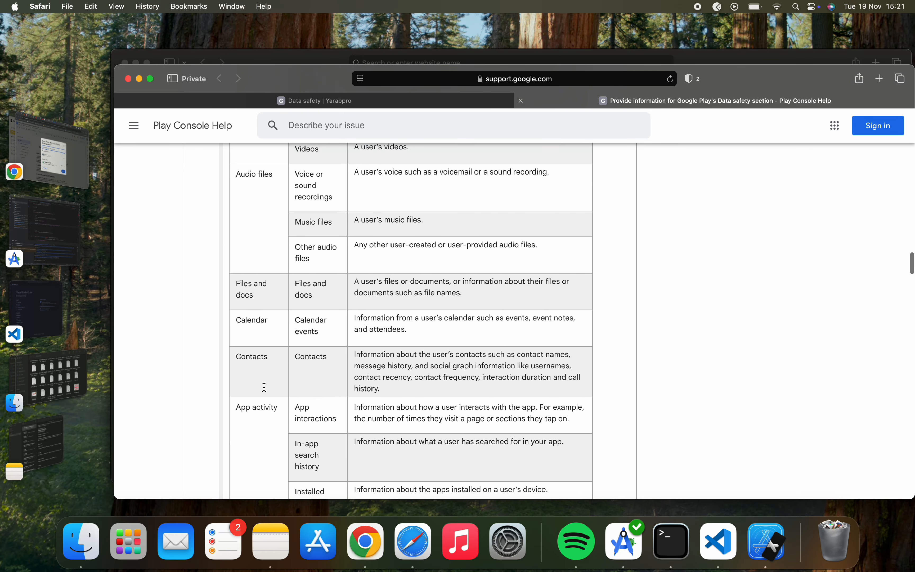
pyautogui.scroll(-1, 264, 386)
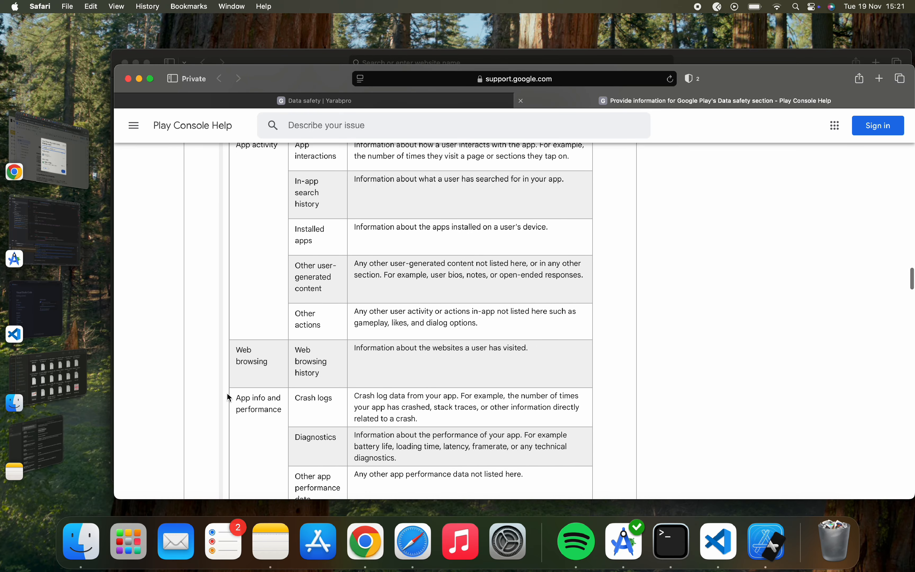
pyautogui.scroll(-8, 243, 379)
pyautogui.scroll(20, 229, 392)
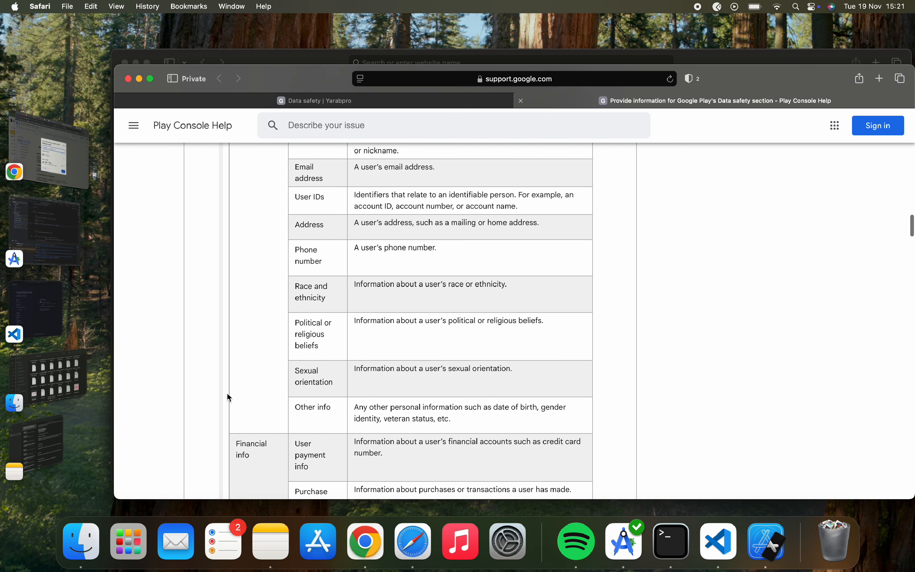
pyautogui.click(453, 101)
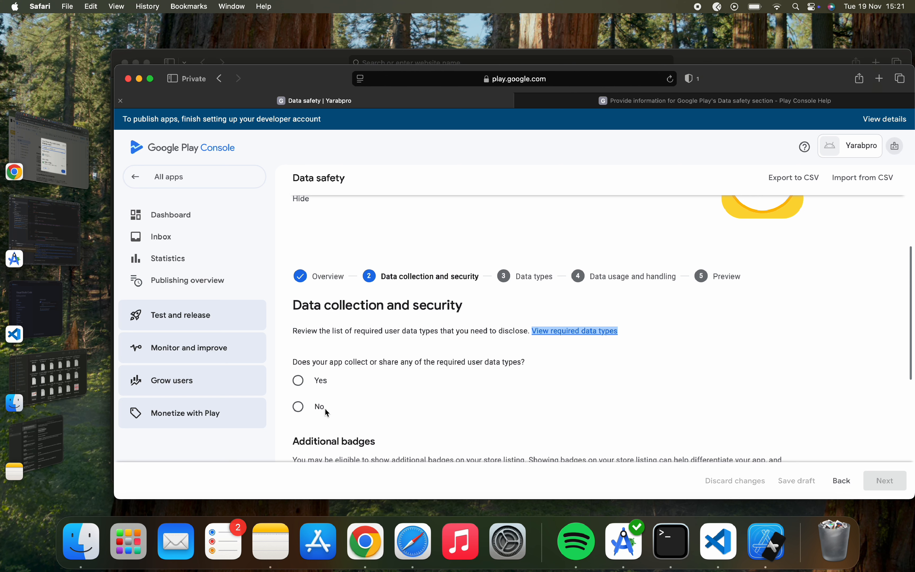
# Answer Yes to collecting user data and Yes to encrypting it in transit.
pyautogui.click(299, 380)
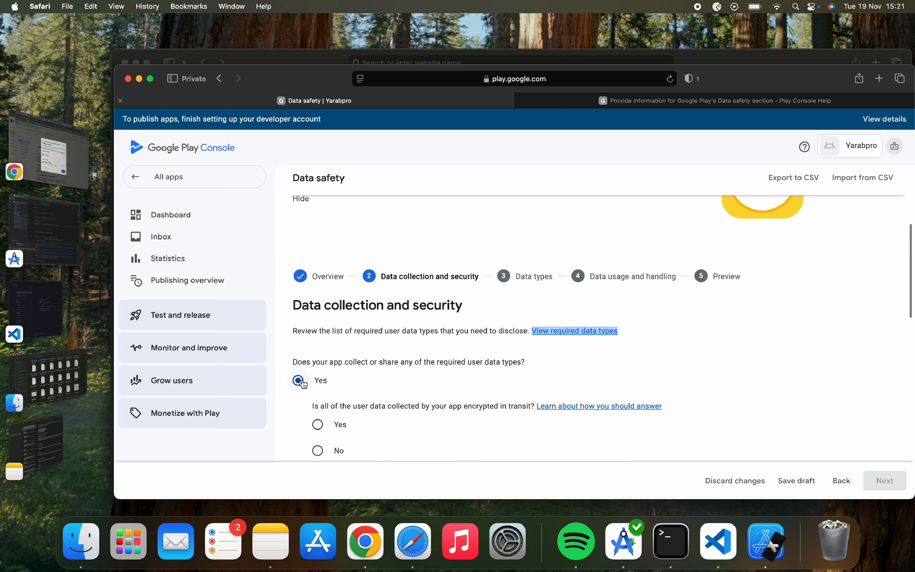
pyautogui.scroll(-2, 305, 384)
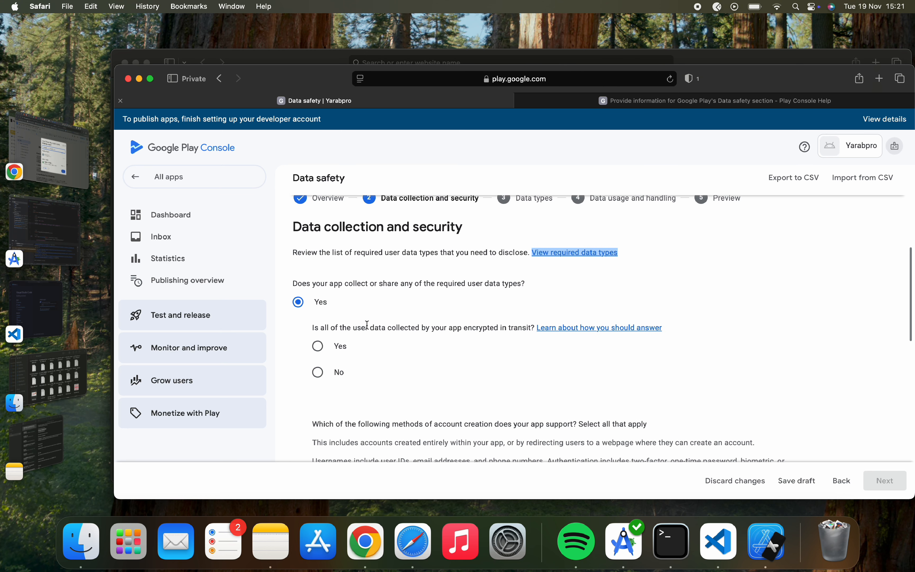
pyautogui.click(323, 351)
pyautogui.scroll(-10, 479, 327)
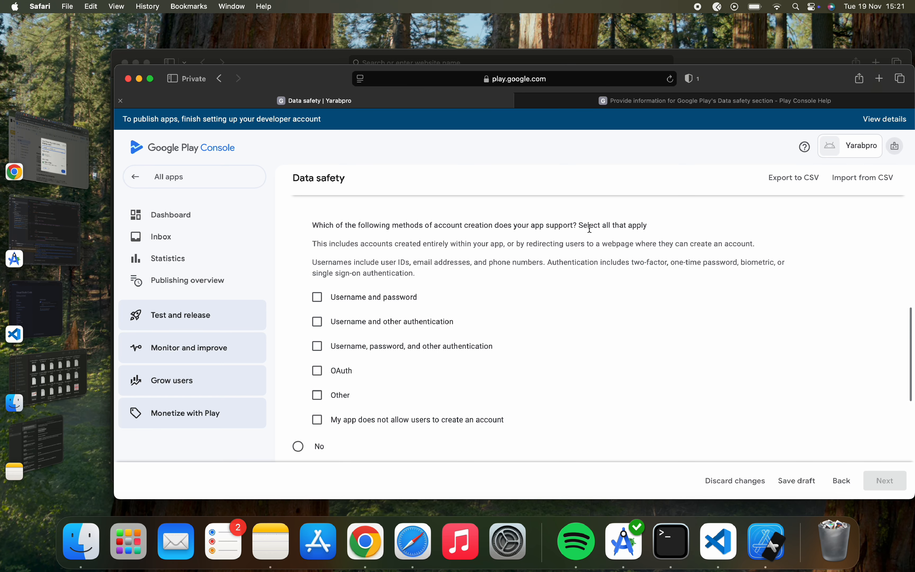
pyautogui.scroll(-1, 408, 270)
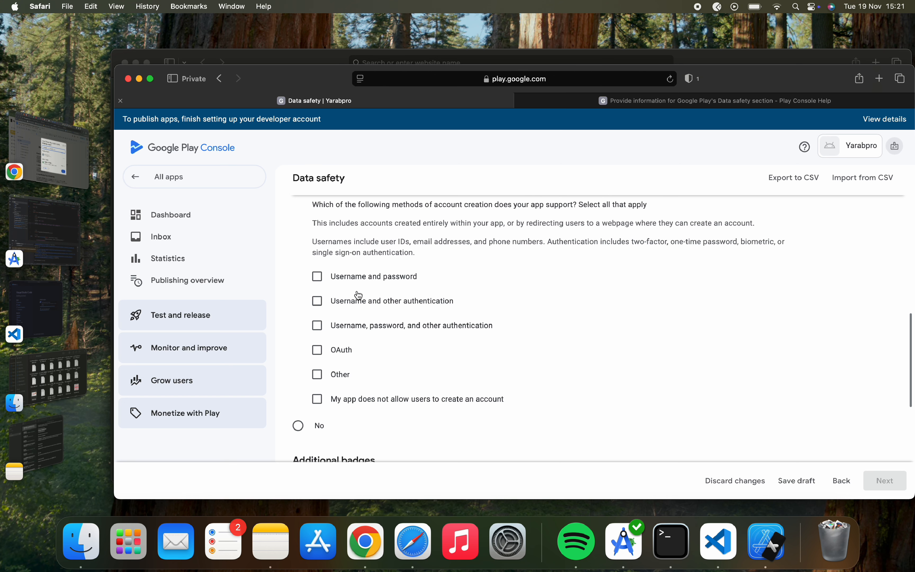
# Tick Username and password as the account creation method, then bring Notes to the front.
pyautogui.click(316, 276)
pyautogui.scroll(-2, 322, 283)
pyautogui.scroll(2, 321, 283)
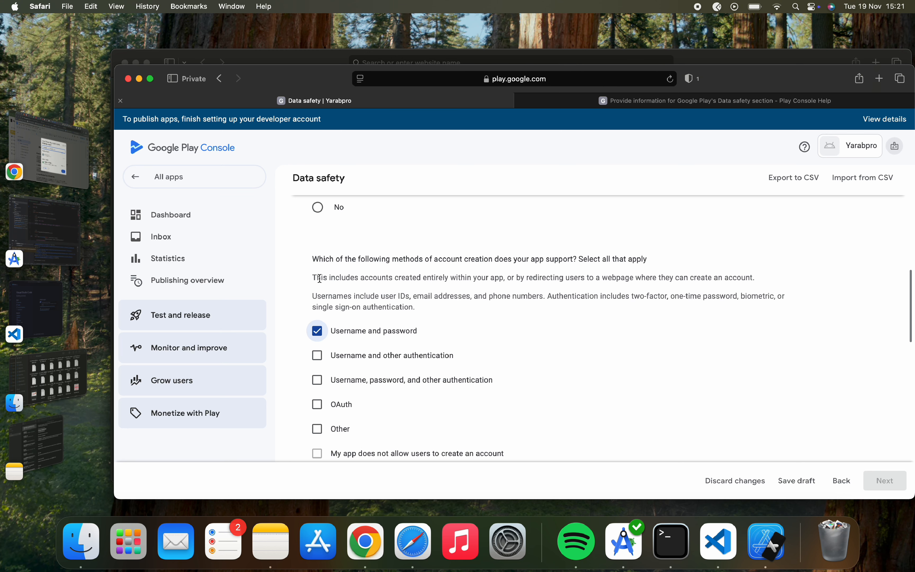
pyautogui.scroll(-3, 319, 278)
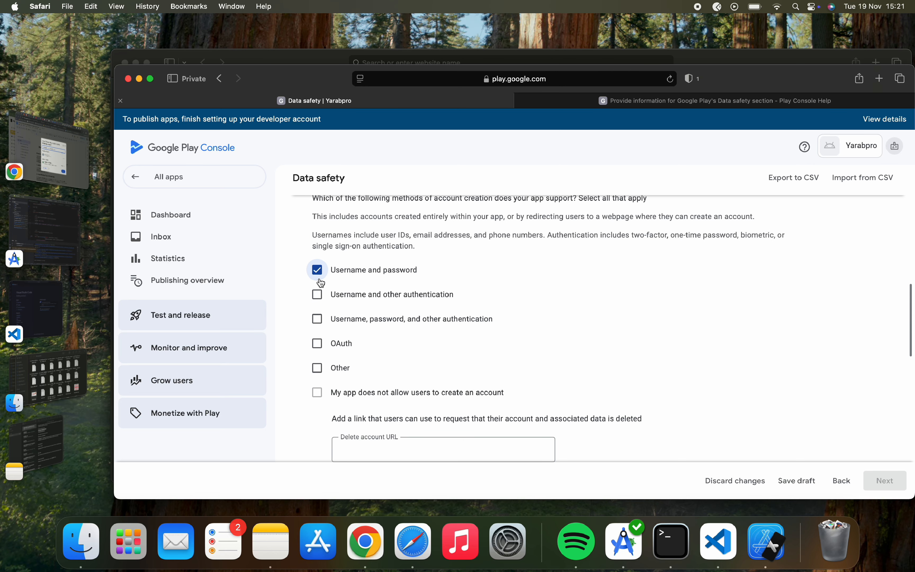
pyautogui.scroll(-4, 320, 278)
pyautogui.scroll(1, 321, 283)
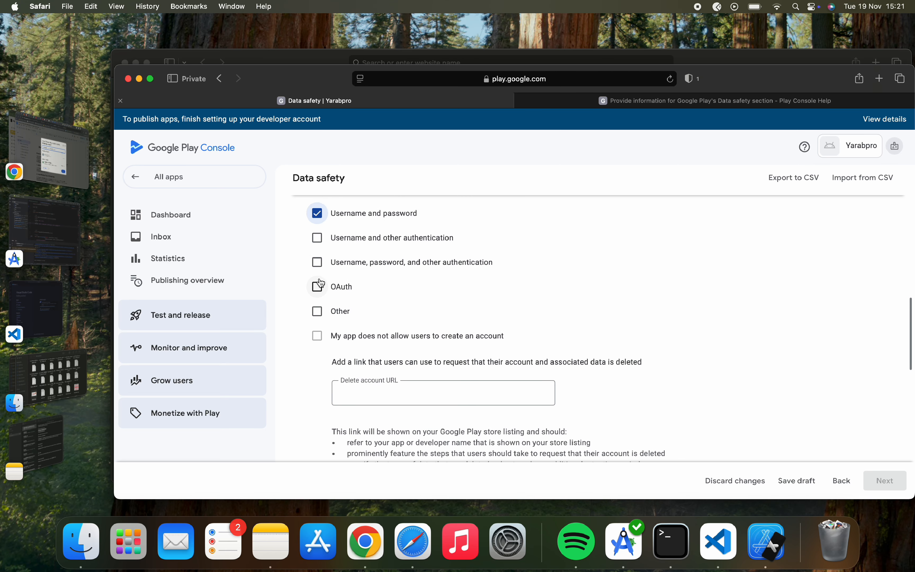
pyautogui.scroll(-2, 354, 321)
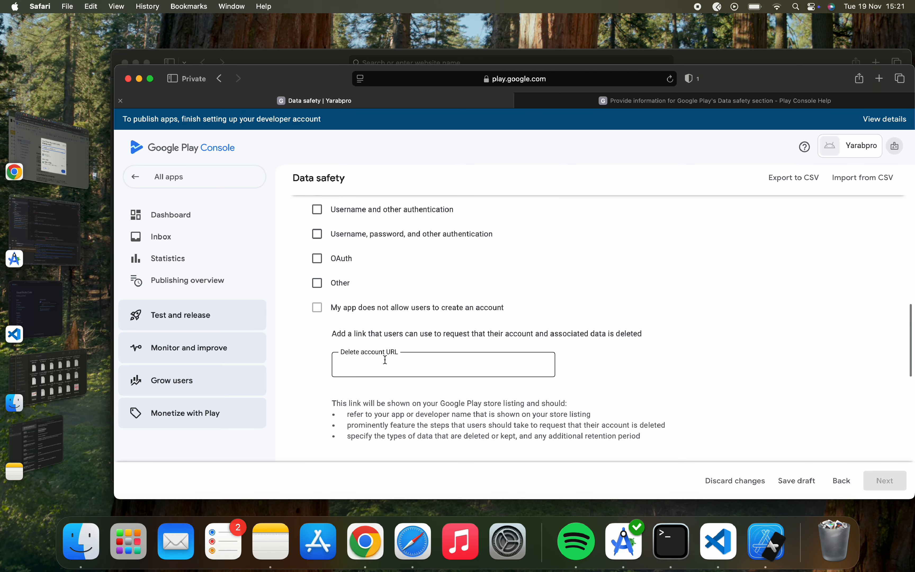
pyautogui.tripleClick(444, 332)
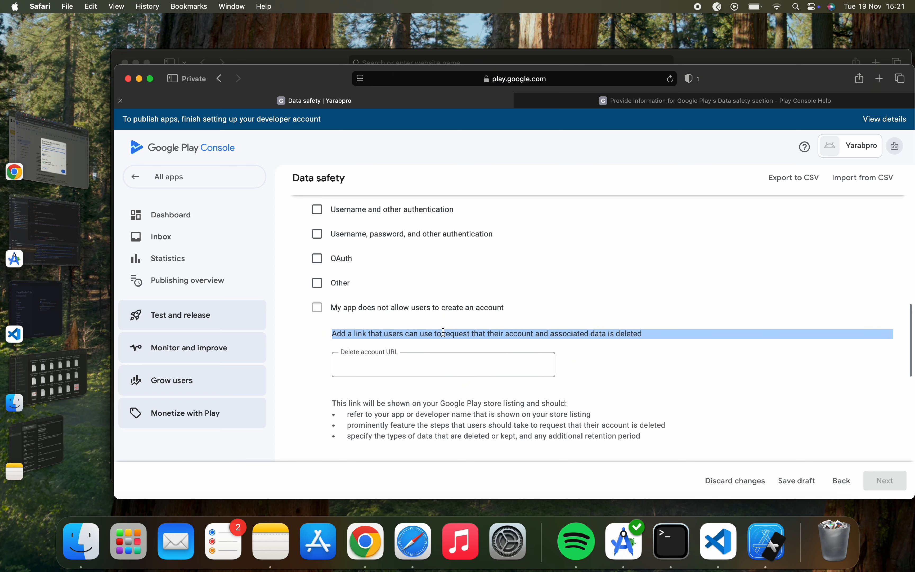
pyautogui.scroll(4, 492, 339)
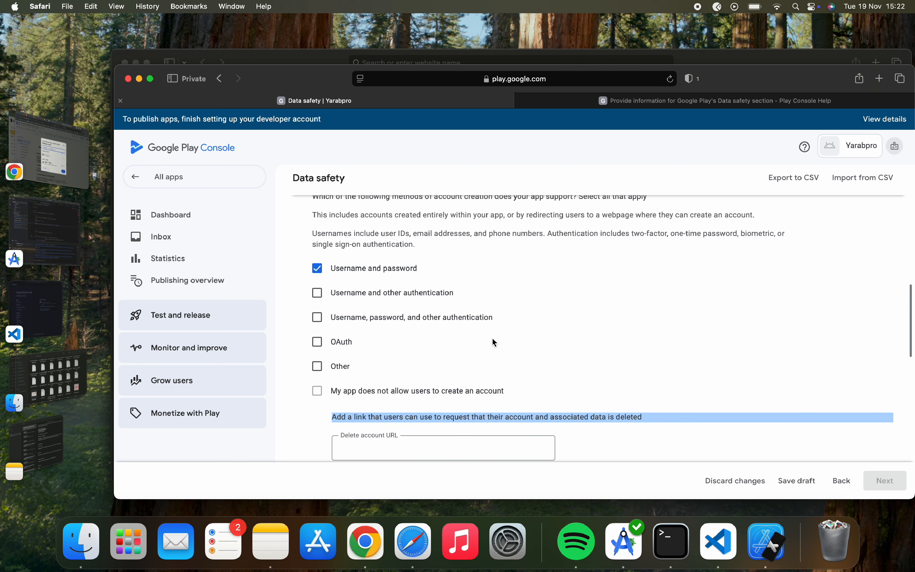
pyautogui.scroll(1, 494, 343)
pyautogui.scroll(1, 494, 342)
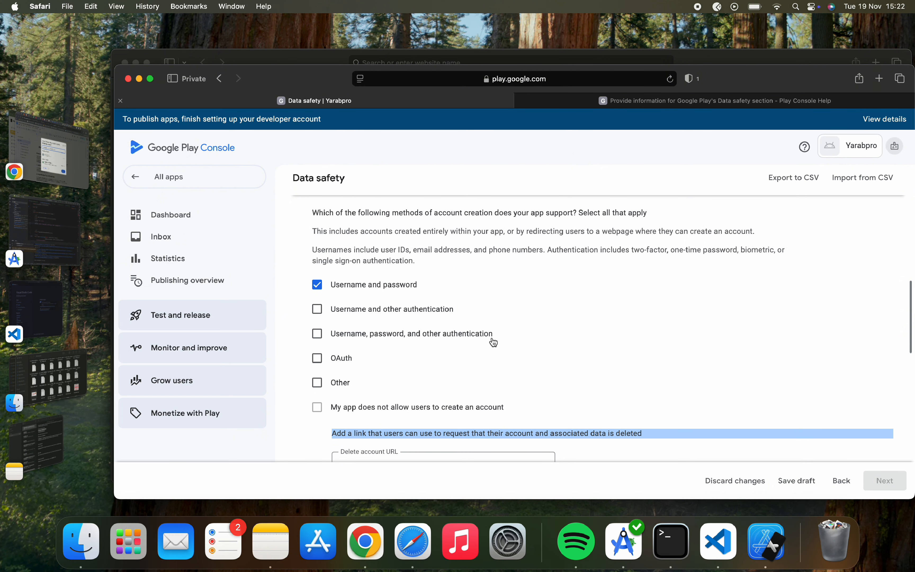
pyautogui.scroll(1, 493, 342)
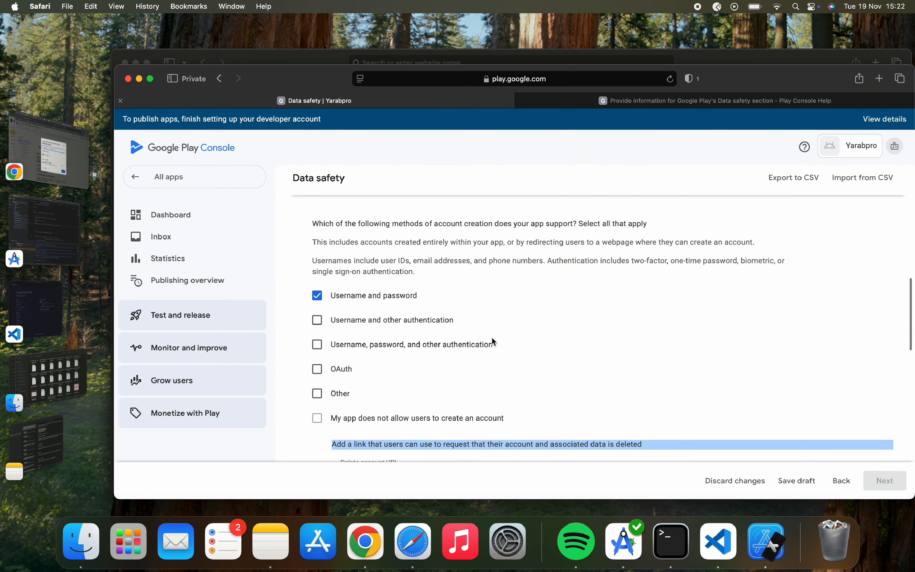
pyautogui.scroll(-5, 494, 341)
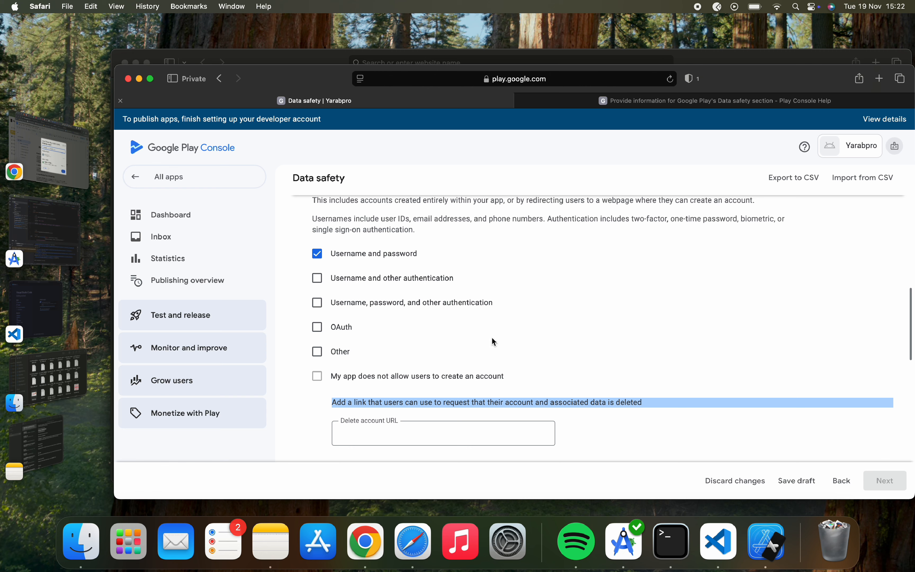
pyautogui.scroll(-8, 494, 341)
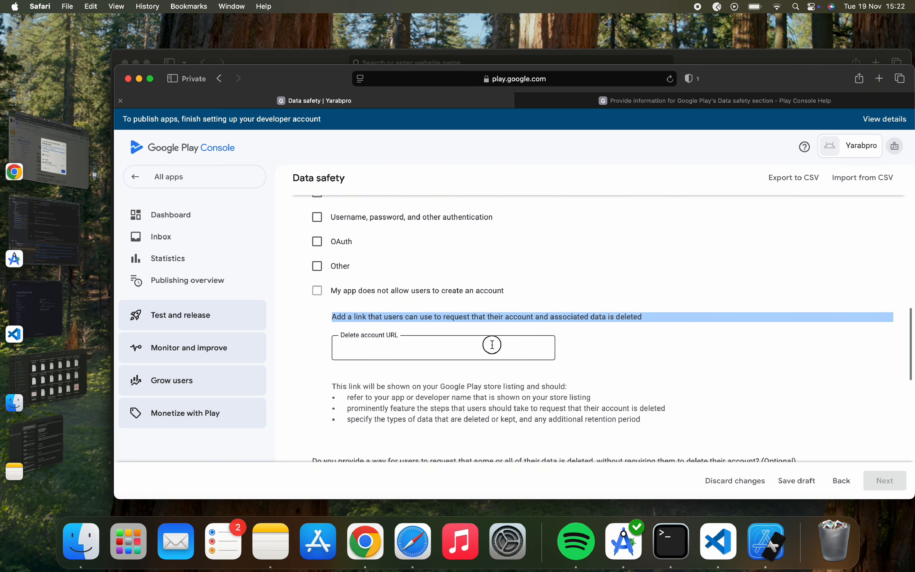
pyautogui.click(491, 345)
pyautogui.click(279, 545)
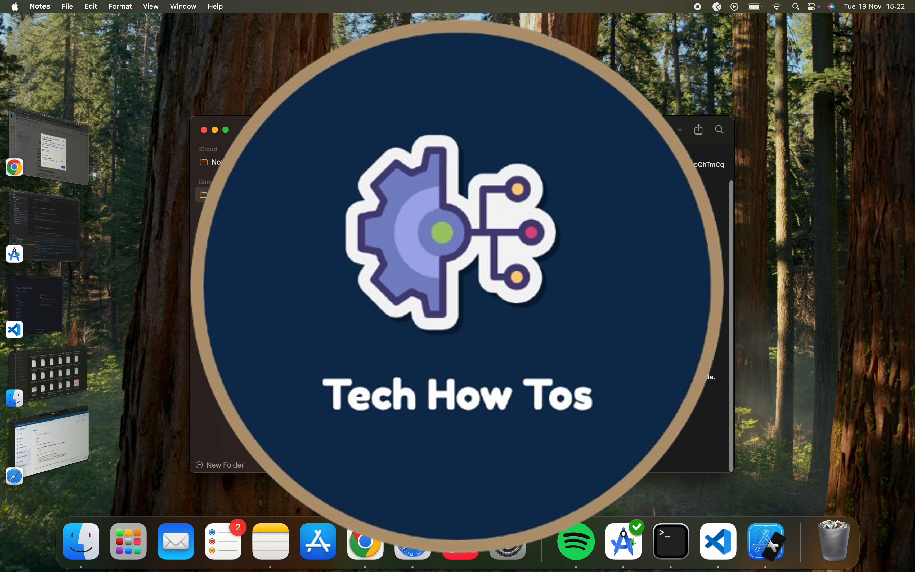
# Back in Safari, load the copied Account Deletion Request - Yarabpro form link.
pyautogui.scroll(-1, 574, 306)
pyautogui.scroll(1, 574, 306)
pyautogui.scroll(1, 574, 306)
pyautogui.click(67, 435)
pyautogui.click(695, 100)
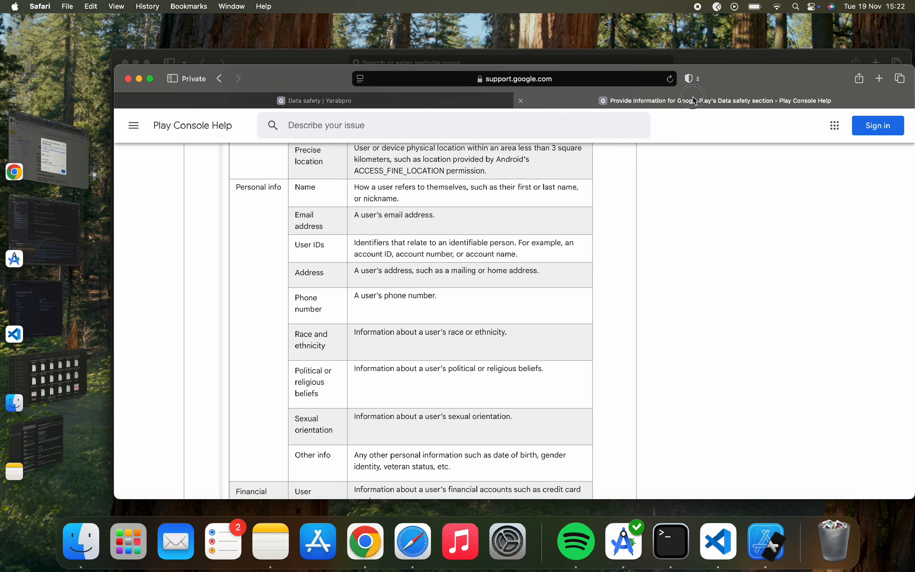
pyautogui.click(548, 79)
pyautogui.write('https://forms.gle/5d1AttLNuC5s8y3F9')
pyautogui.press('Return')
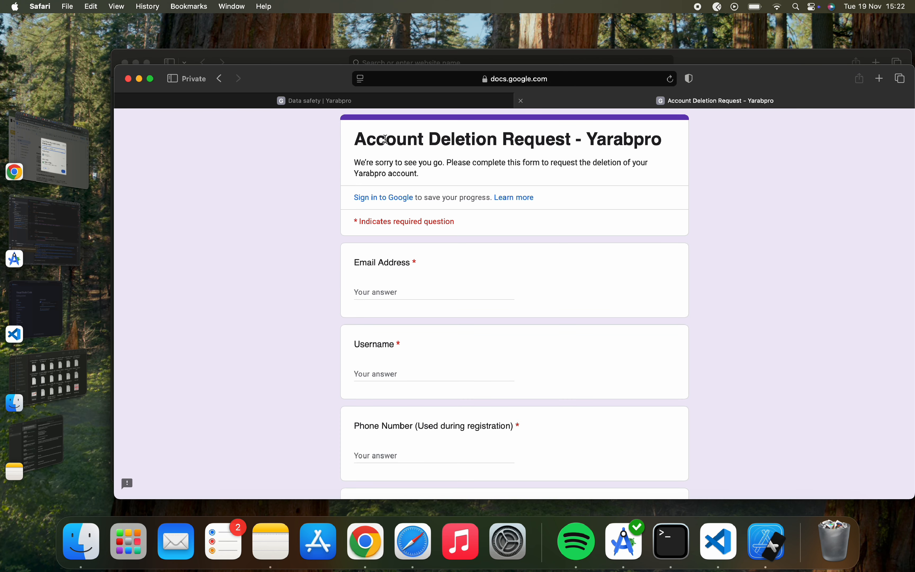
# Test the Email Address, Username and Phone Number fields and tick Final Confirmation.
pyautogui.scroll(-5, 453, 286)
pyautogui.scroll(5, 454, 286)
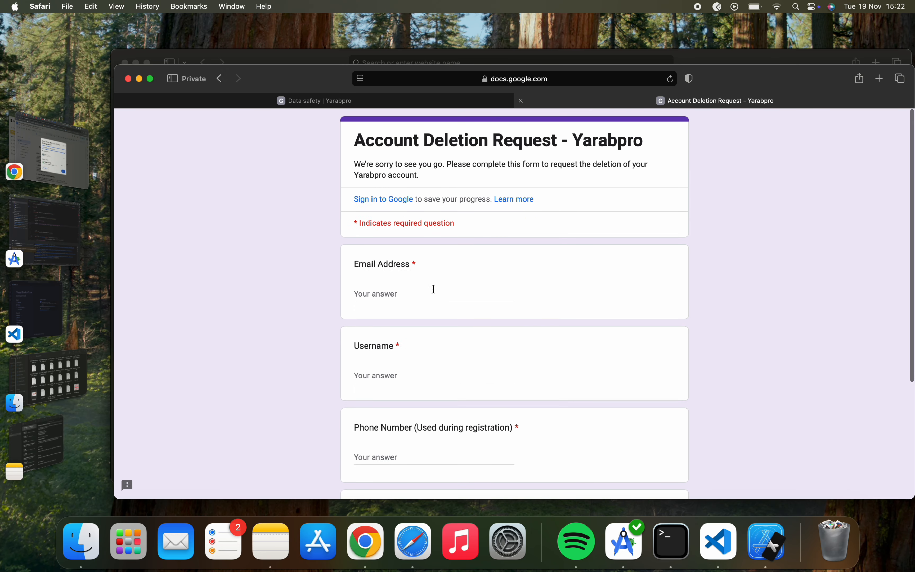
pyautogui.click(406, 292)
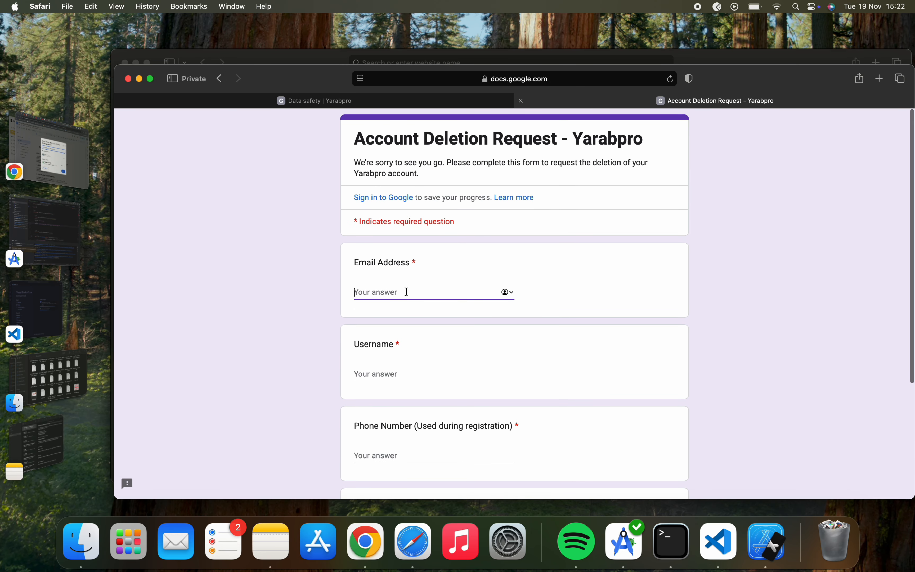
pyautogui.click(404, 373)
pyautogui.scroll(-3, 404, 372)
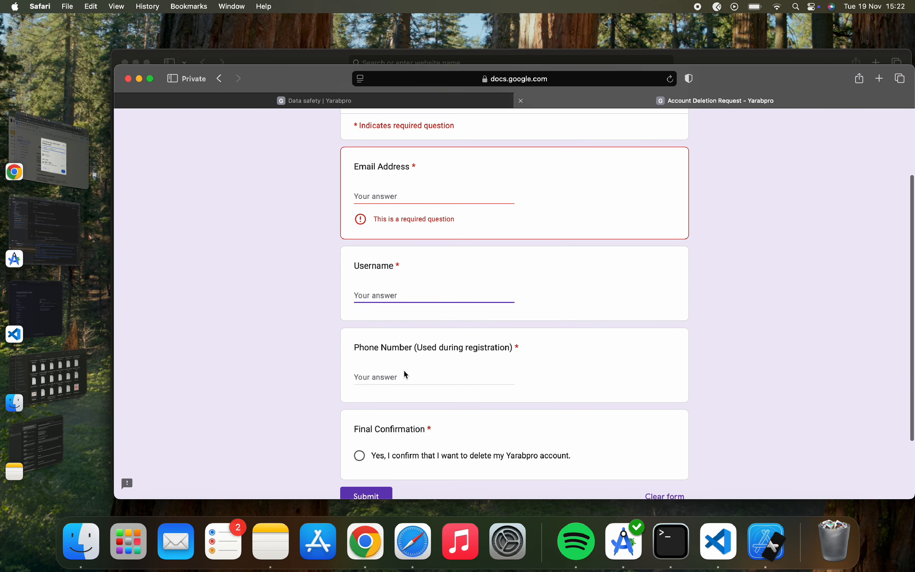
pyautogui.click(405, 371)
pyautogui.scroll(-3, 404, 370)
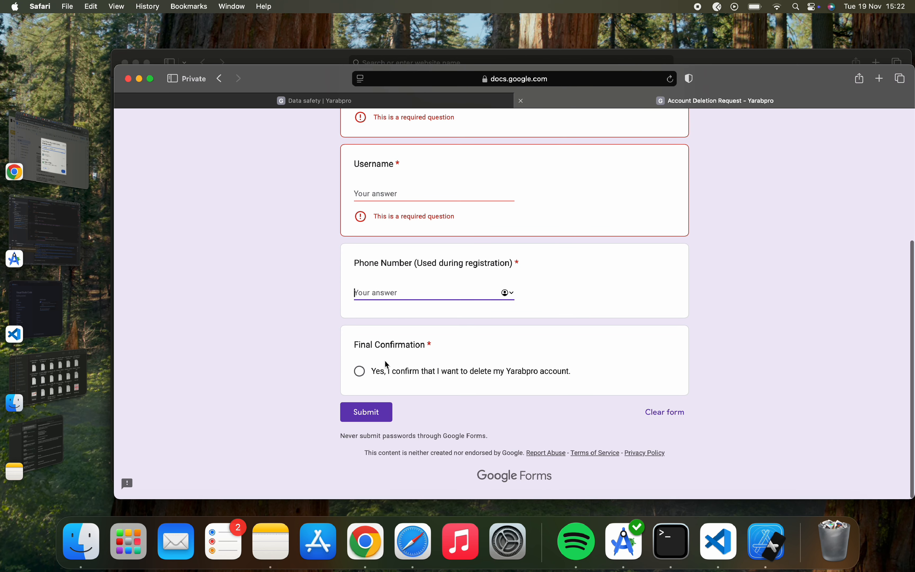
pyautogui.click(360, 374)
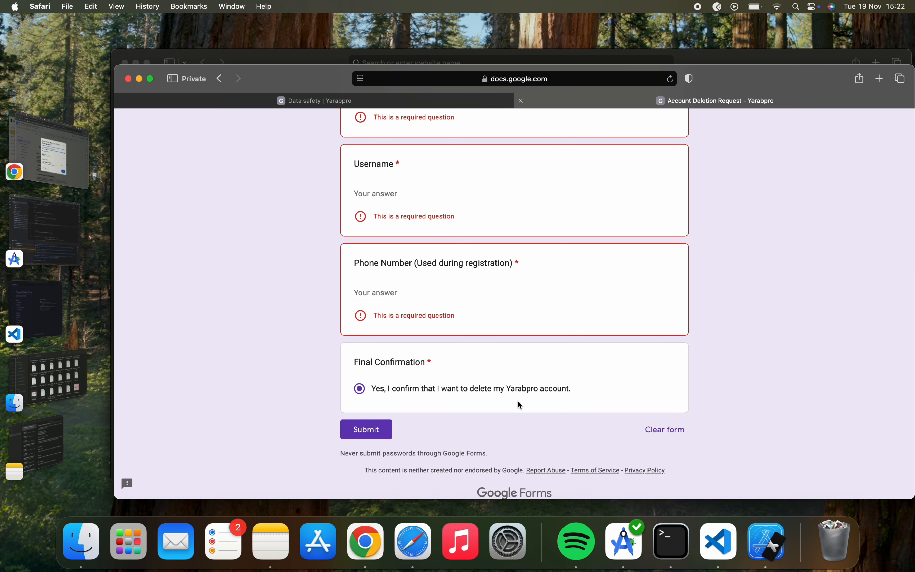
pyautogui.scroll(5, 541, 389)
# Paste the deletion form link as the delete account URL, answer No to partial deletion, and continue.
pyautogui.click(386, 98)
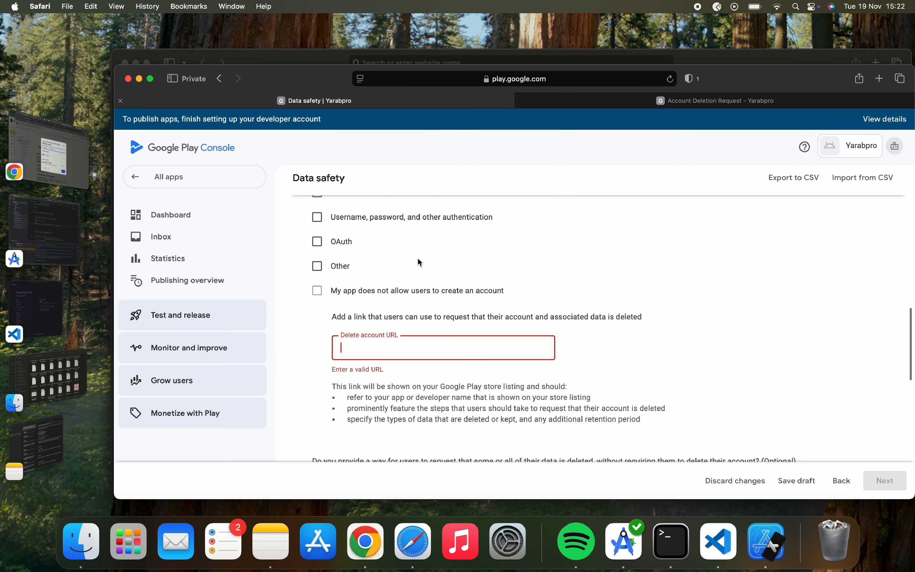
pyautogui.press('super+v')
pyautogui.scroll(-6, 441, 475)
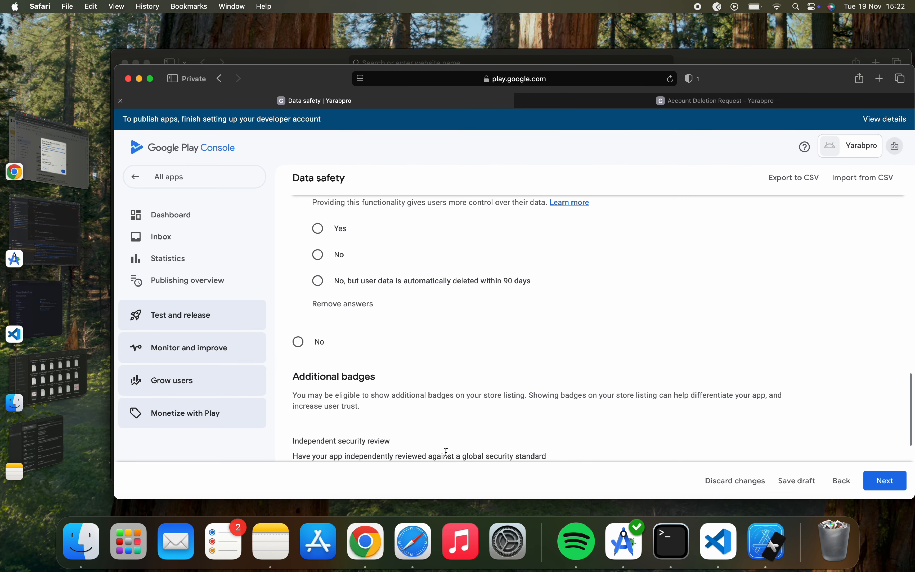
pyautogui.scroll(2, 450, 445)
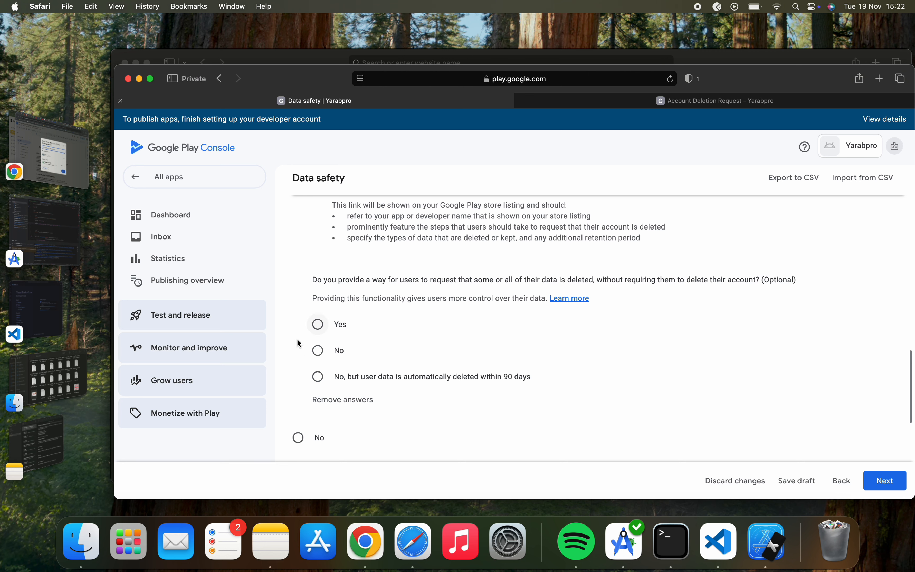
pyautogui.click(318, 350)
pyautogui.scroll(-10, 544, 378)
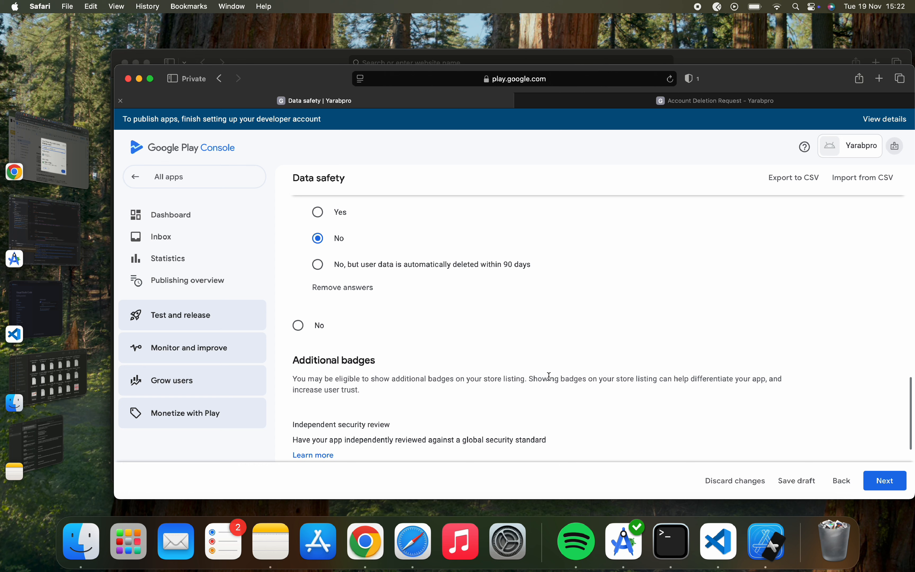
pyautogui.click(881, 478)
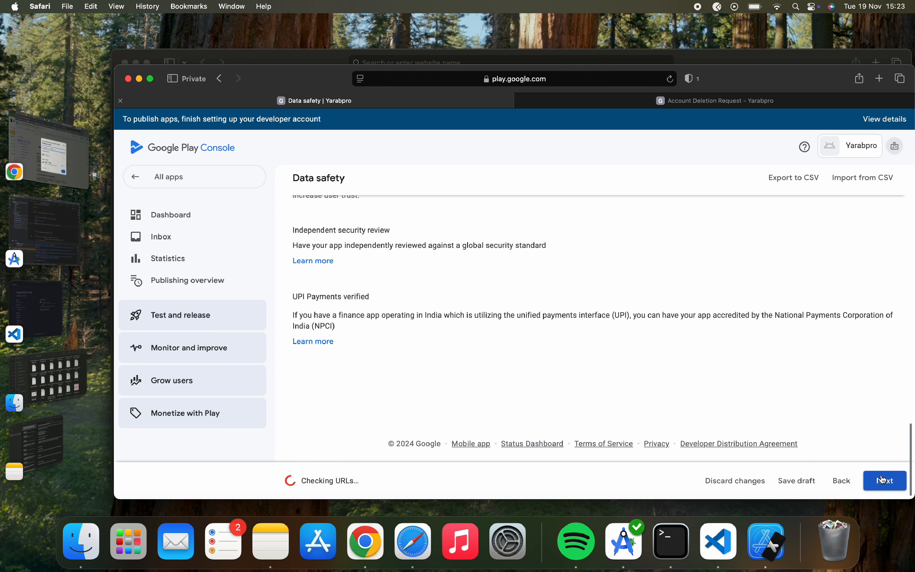
# Scroll through the Data types page and read its disclosure guidance.
pyautogui.scroll(3, 738, 427)
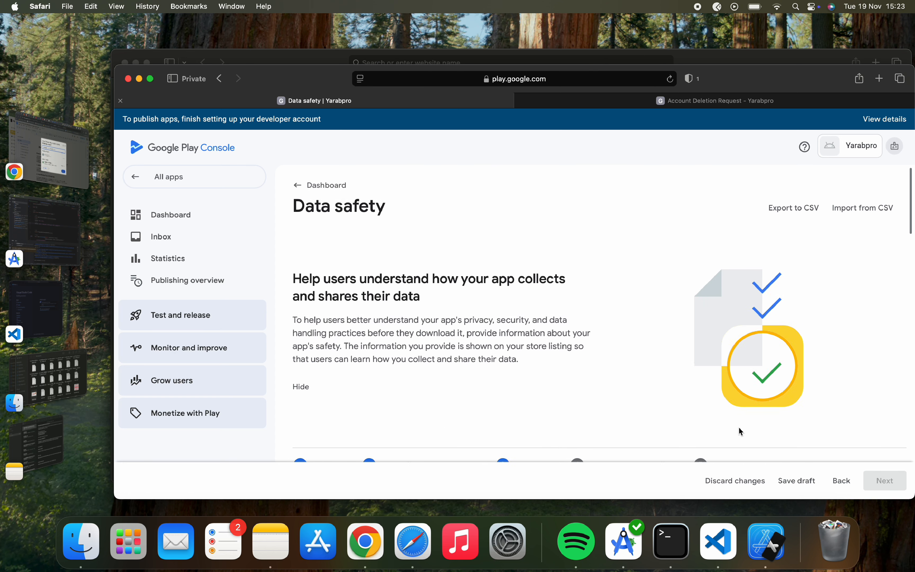
pyautogui.scroll(-15, 738, 427)
pyautogui.scroll(-3, 738, 426)
pyautogui.scroll(15, 739, 427)
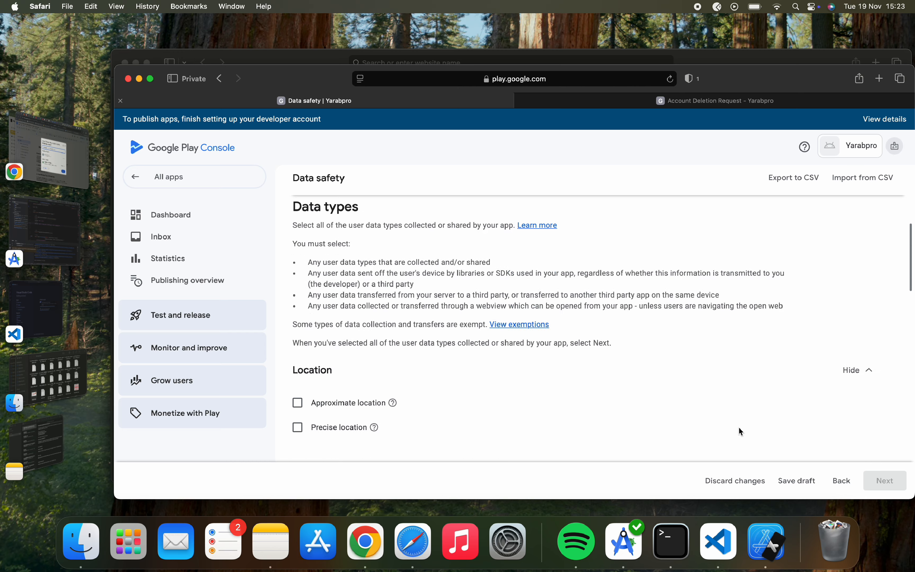
pyautogui.scroll(-1, 739, 427)
pyautogui.scroll(-1, 738, 427)
pyautogui.scroll(4, 738, 427)
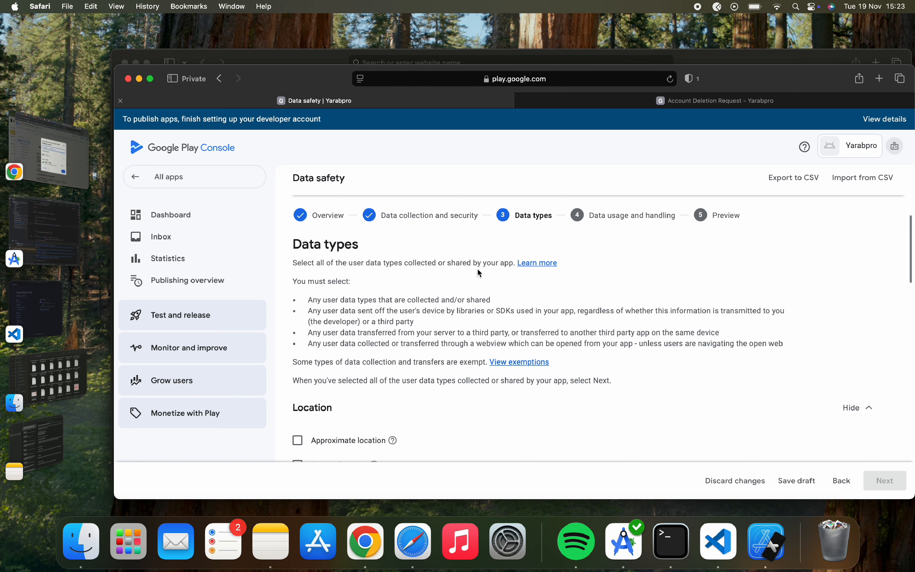
pyautogui.scroll(-3, 508, 279)
pyautogui.scroll(1, 507, 280)
pyautogui.moveTo(297, 232); pyautogui.dragTo(399, 288)
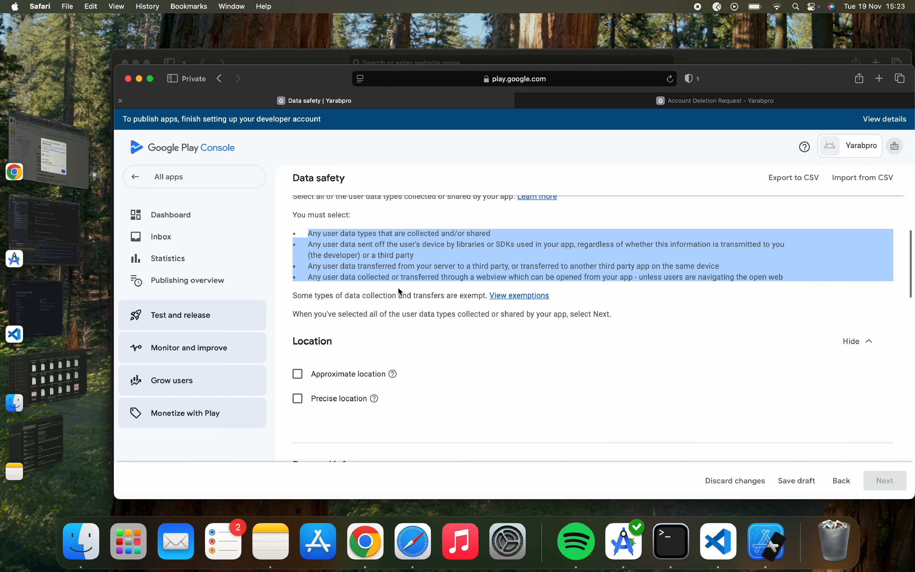
pyautogui.click(399, 289)
pyautogui.scroll(-3, 400, 290)
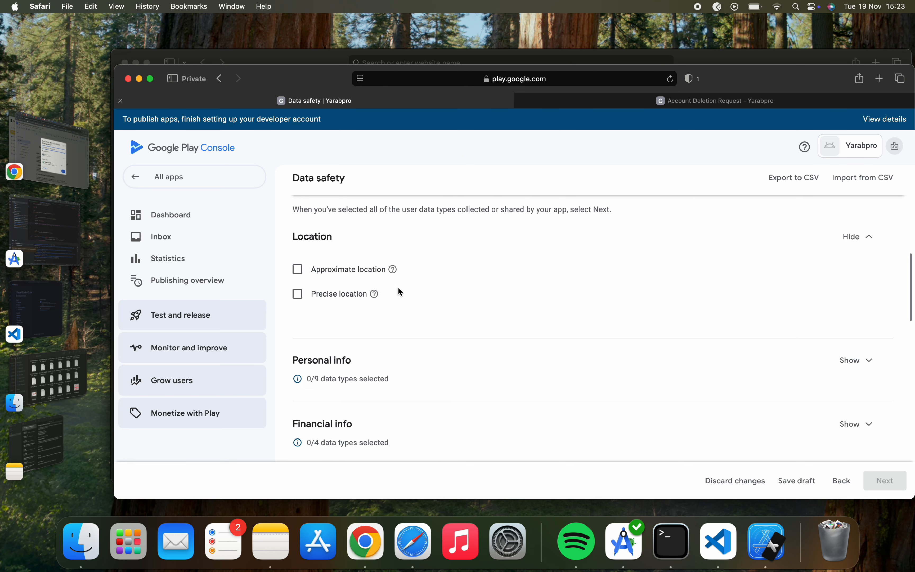
# Under Personal info, tick Name, Email address, Address and Phone number, then proceed.
pyautogui.click(844, 360)
pyautogui.click(298, 333)
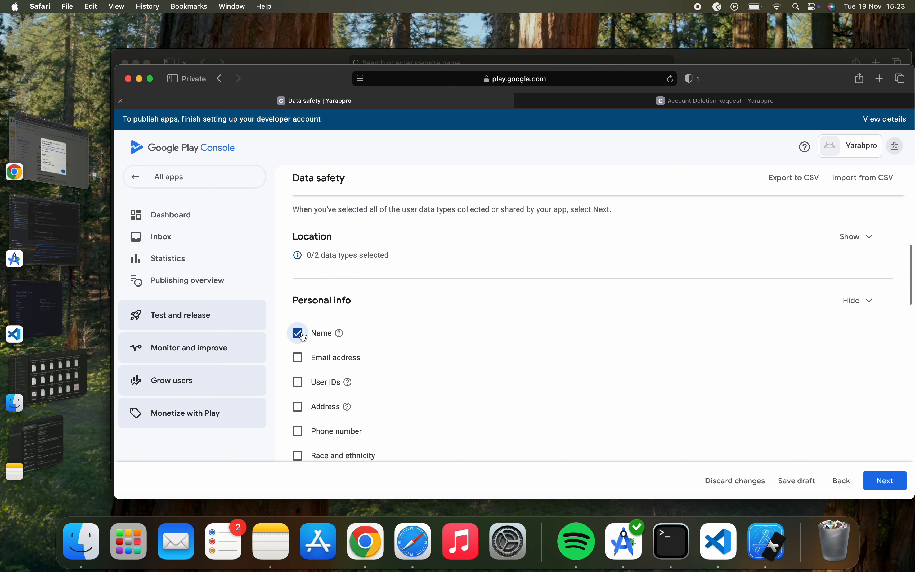
pyautogui.scroll(-2, 297, 333)
pyautogui.click(298, 280)
pyautogui.click(299, 326)
pyautogui.click(299, 351)
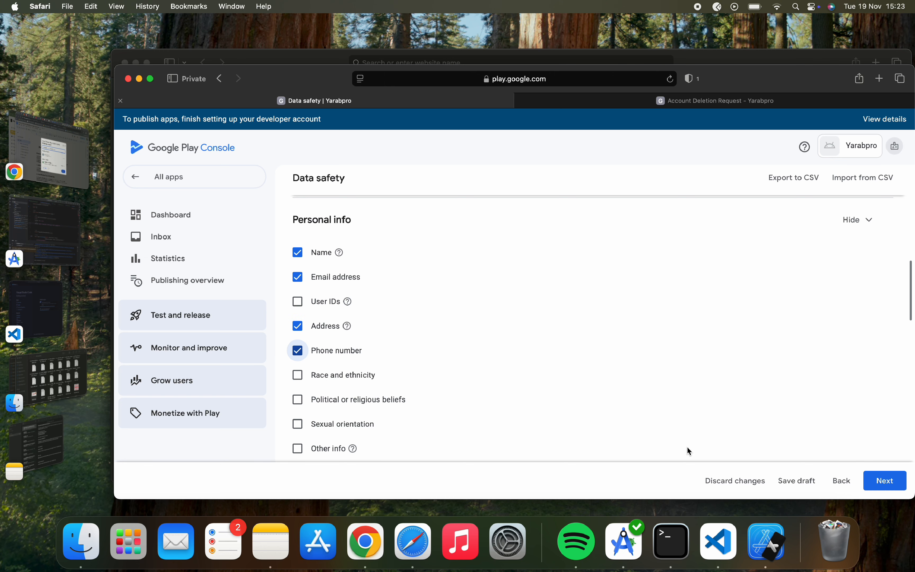
pyautogui.click(885, 480)
pyautogui.scroll(-2, 652, 408)
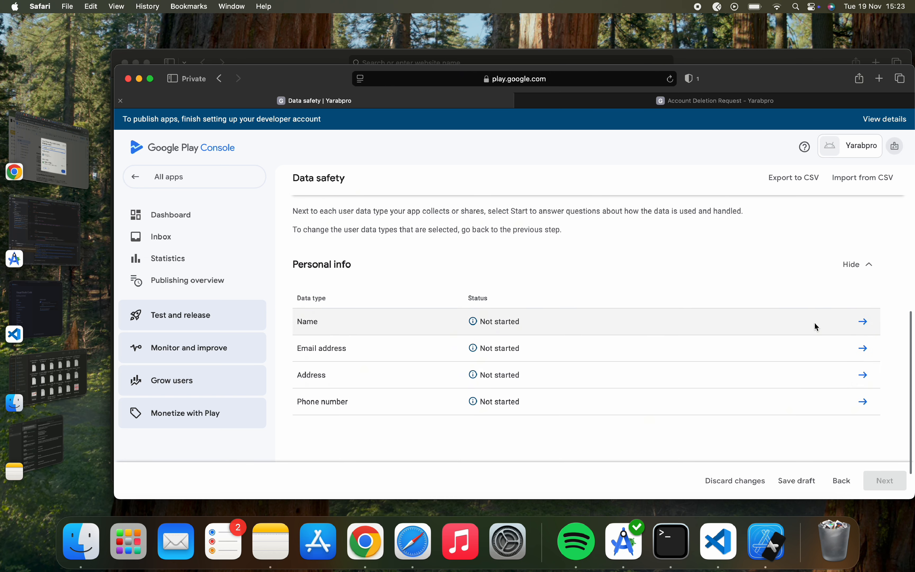
# Declare Name as collected, not ephemeral, required, for app functionality, personalization and account management, and save.
pyautogui.click(864, 322)
pyautogui.click(294, 257)
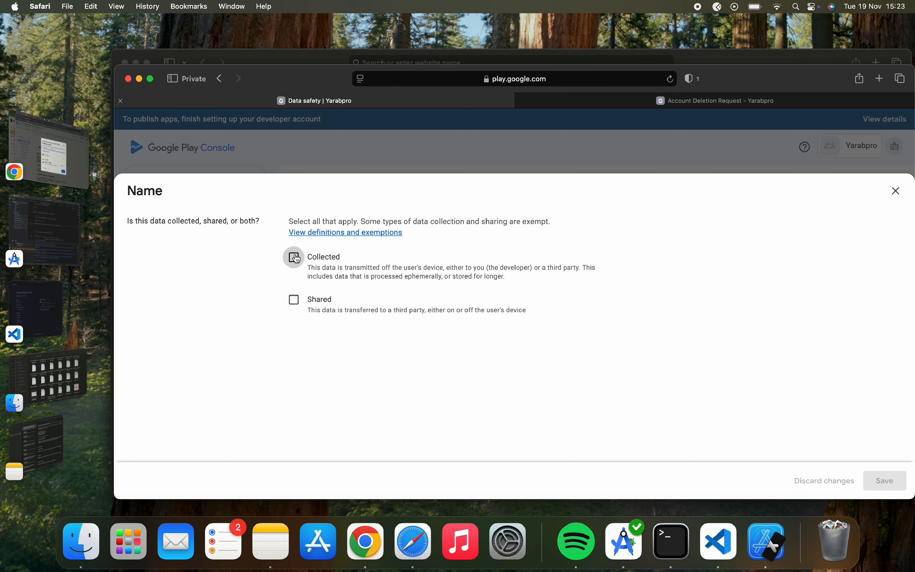
pyautogui.scroll(-5, 313, 398)
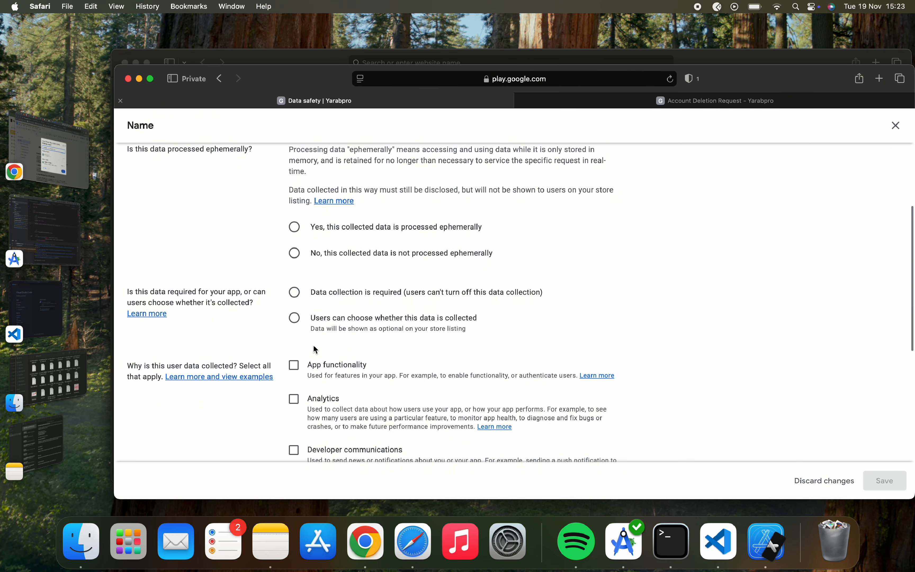
pyautogui.click(290, 256)
pyautogui.scroll(-2, 291, 253)
pyautogui.click(299, 236)
pyautogui.scroll(-2, 298, 237)
pyautogui.click(298, 237)
pyautogui.scroll(-3, 298, 237)
pyautogui.click(297, 365)
pyautogui.click(302, 412)
pyautogui.click(884, 481)
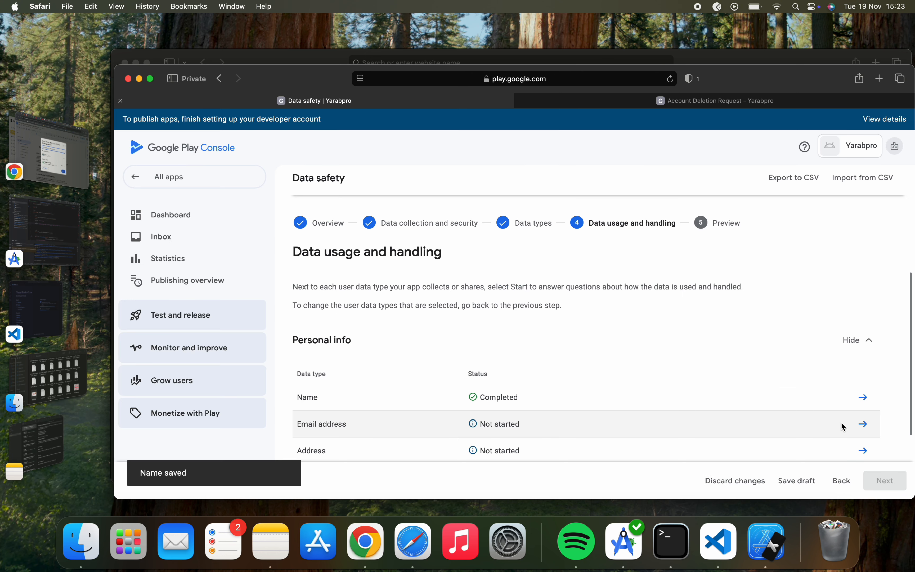
# Declare Email address as collected, not ephemeral, required, for app functionality, personalization and account management, and save.
pyautogui.click(868, 430)
pyautogui.click(294, 257)
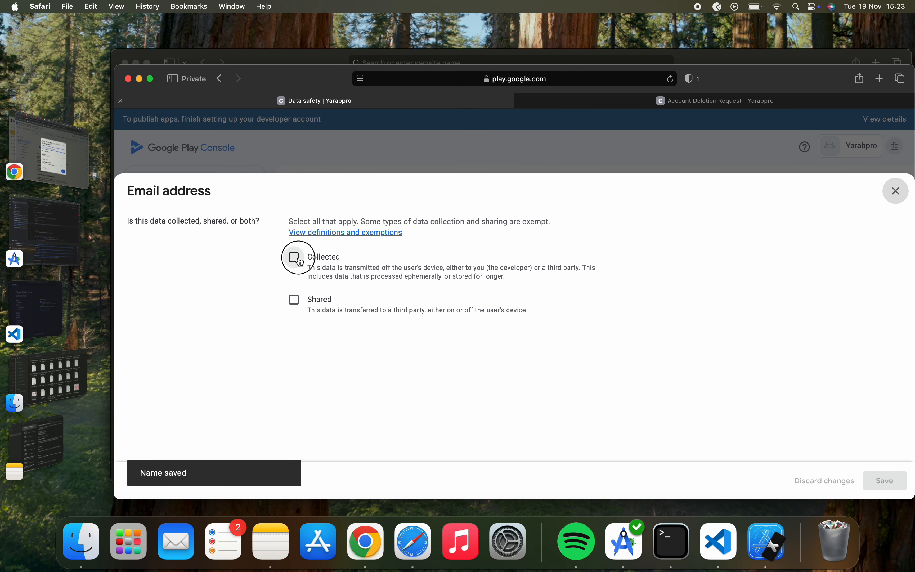
pyautogui.scroll(-5, 296, 325)
pyautogui.click(295, 268)
pyautogui.scroll(-2, 296, 265)
pyautogui.click(295, 248)
pyautogui.scroll(-3, 296, 251)
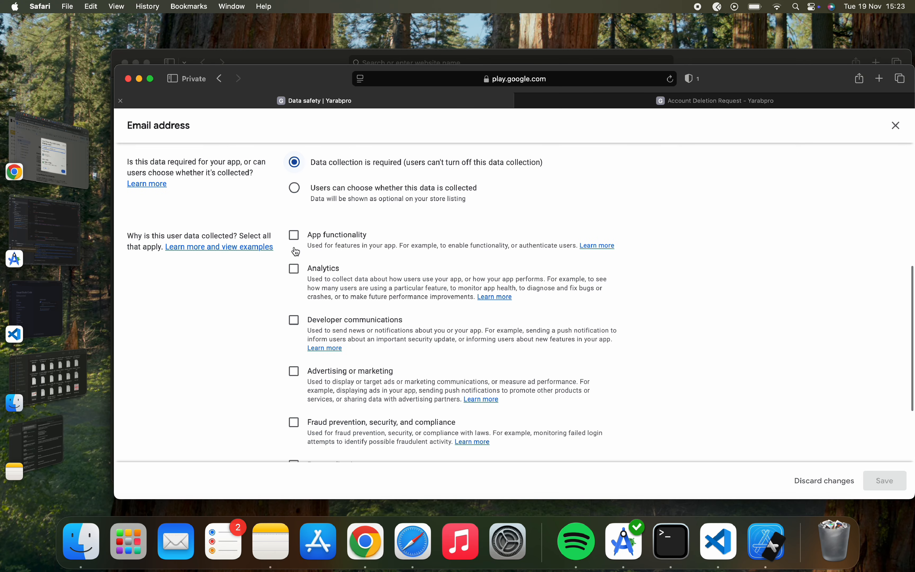
pyautogui.click(295, 237)
pyautogui.scroll(-3, 296, 248)
pyautogui.click(294, 357)
pyautogui.click(294, 410)
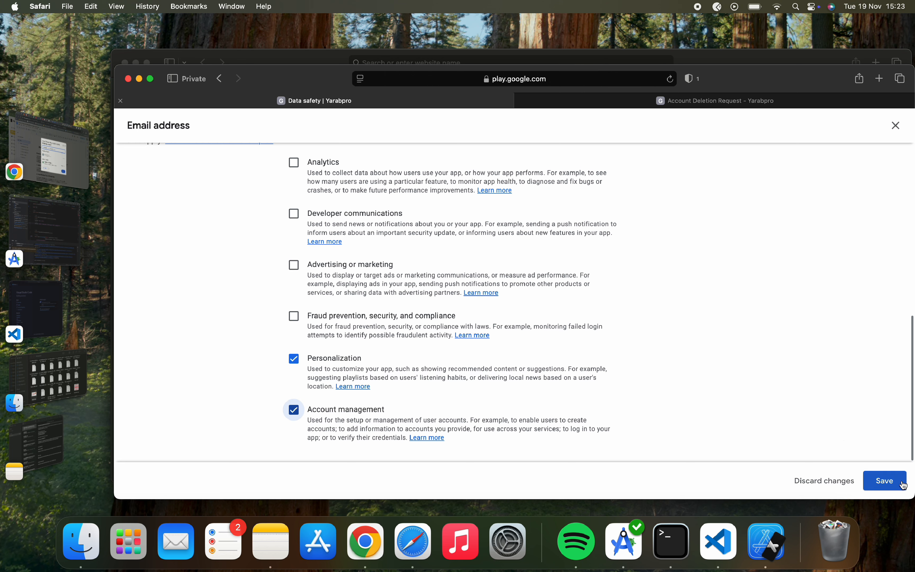
pyautogui.click(892, 481)
# Declare Address as collected, not ephemeral, required, for app functionality, personalization and account management, and save.
pyautogui.scroll(-2, 794, 382)
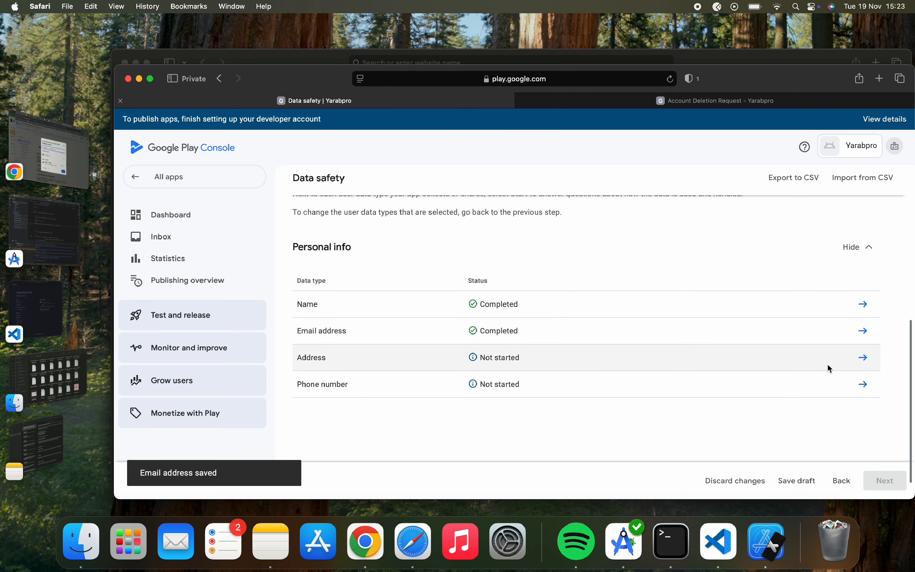
pyautogui.click(865, 357)
pyautogui.click(294, 257)
pyautogui.scroll(-5, 302, 261)
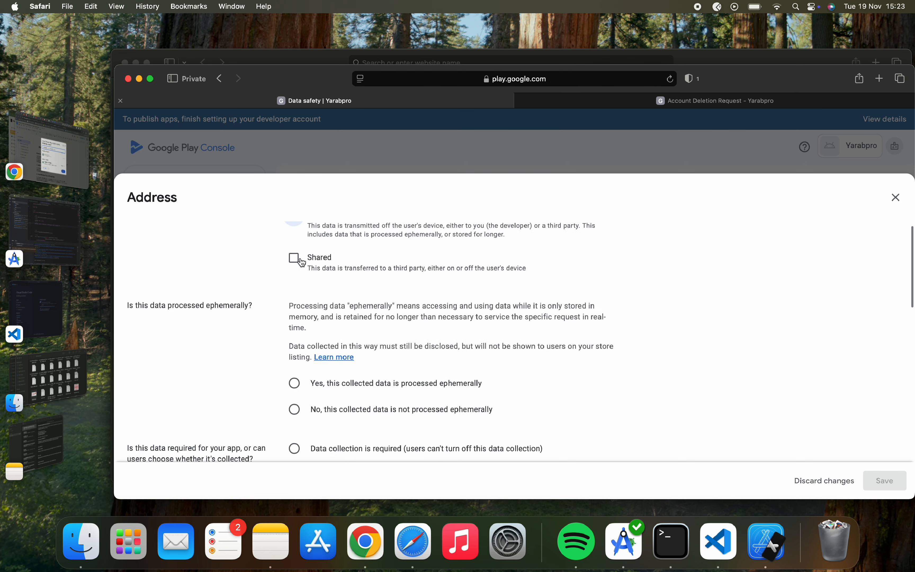
pyautogui.click(295, 289)
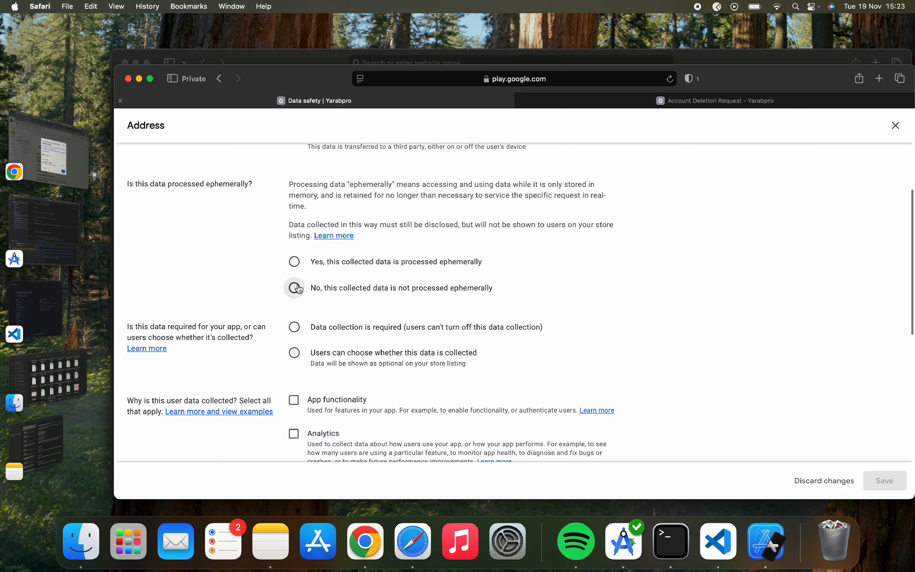
pyautogui.click(295, 327)
pyautogui.scroll(-4, 301, 333)
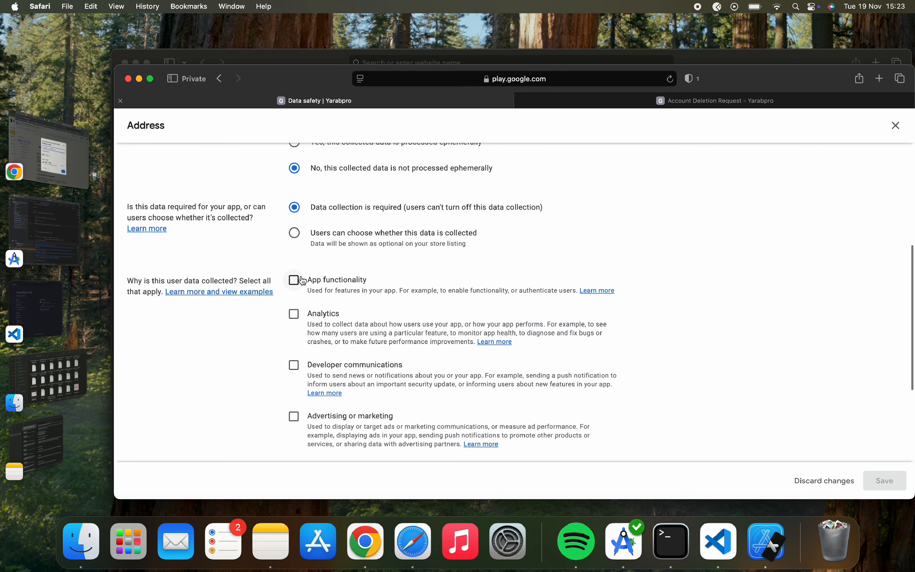
pyautogui.click(294, 281)
pyautogui.scroll(-5, 301, 298)
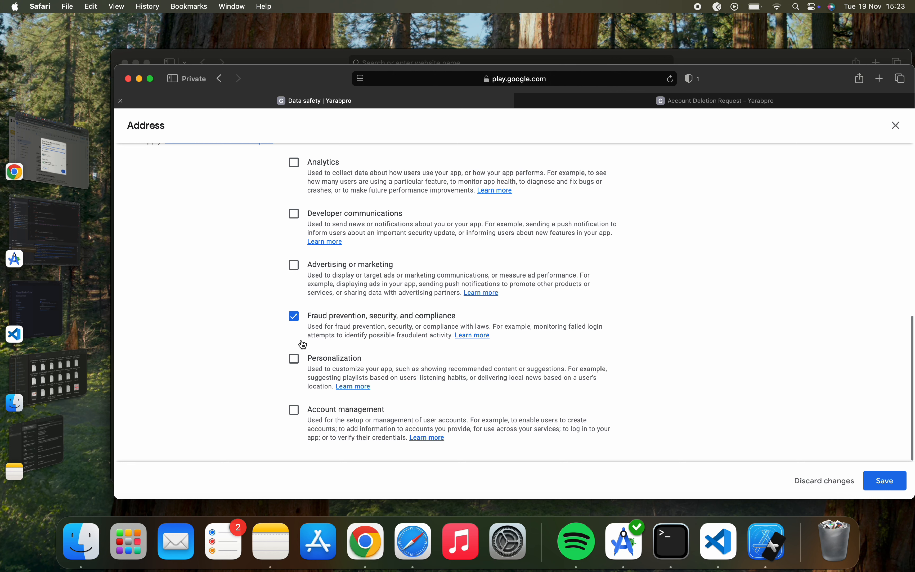
pyautogui.click(305, 373)
pyautogui.click(303, 419)
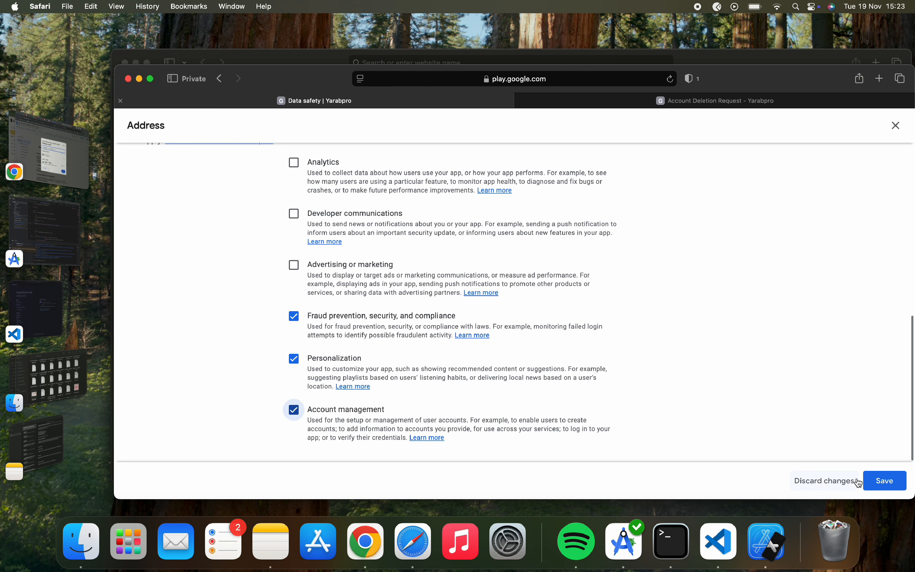
pyautogui.click(876, 481)
# Declare Phone number as collected and required, for app functionality, personalization and account management, and save.
pyautogui.scroll(-5, 867, 448)
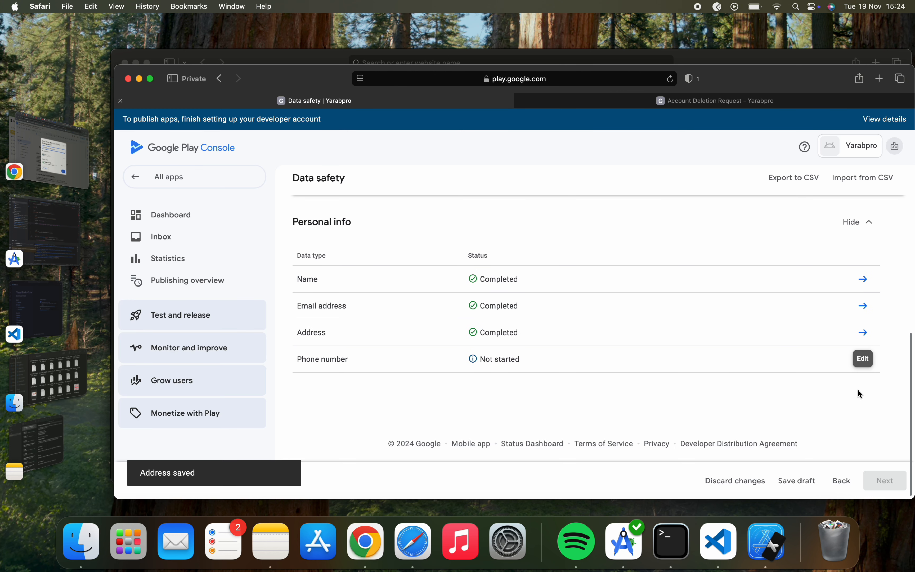
pyautogui.click(865, 358)
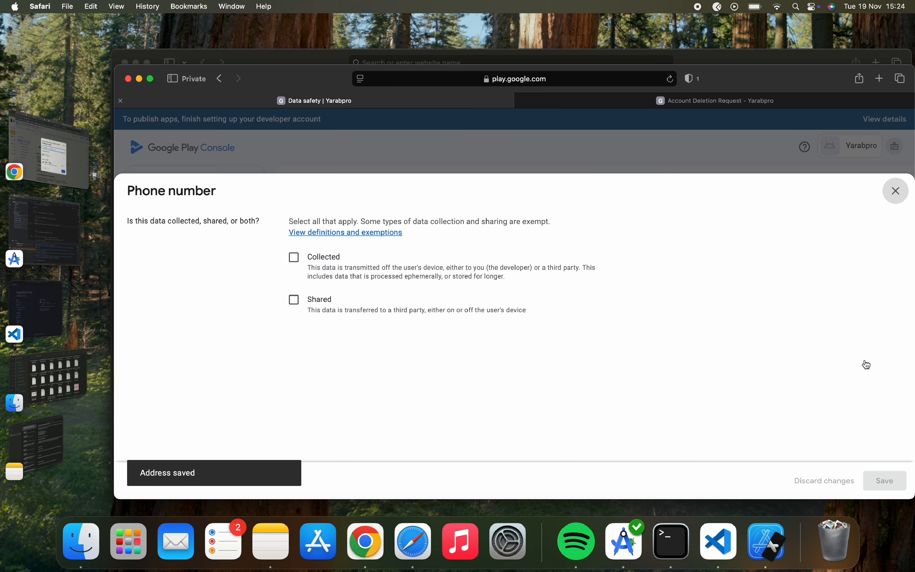
pyautogui.click(301, 263)
pyautogui.scroll(-5, 317, 413)
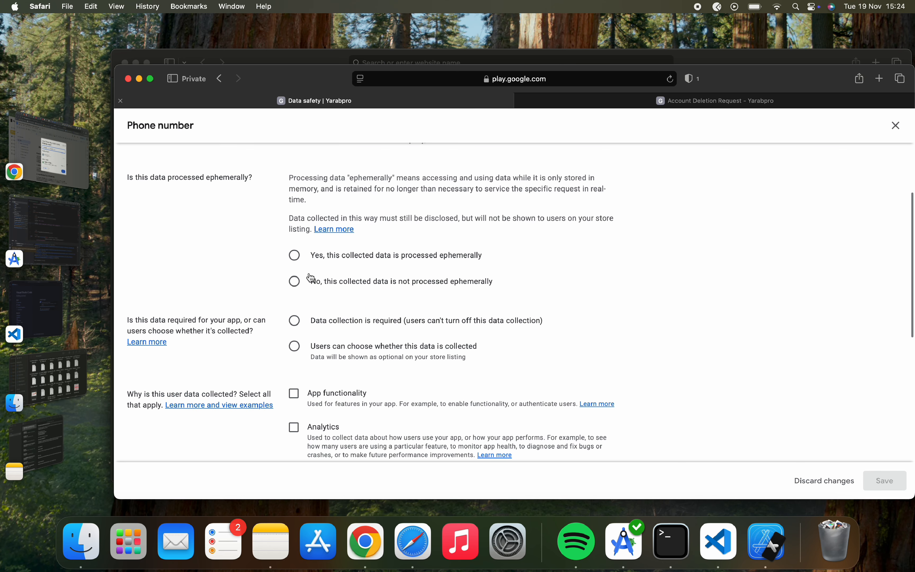
pyautogui.scroll(-3, 311, 278)
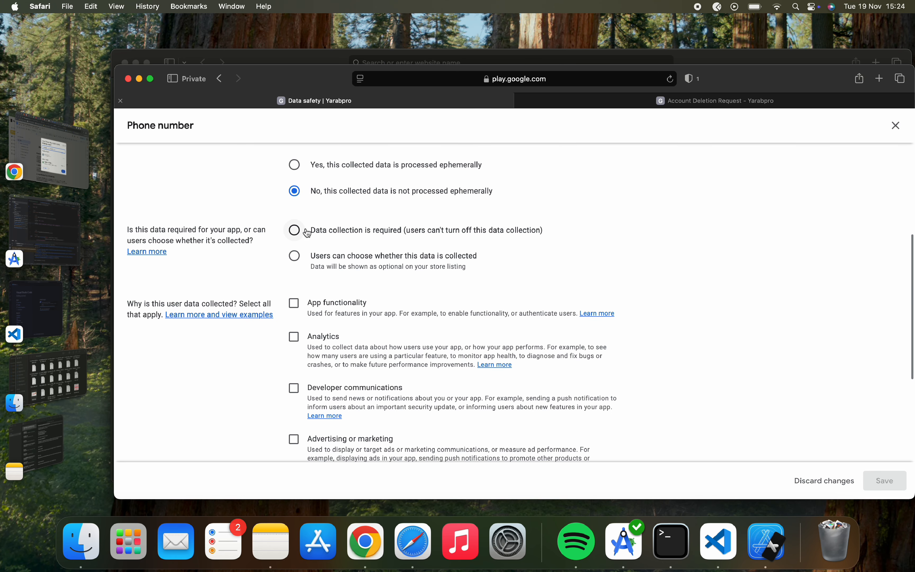
pyautogui.click(296, 230)
pyautogui.click(294, 302)
pyautogui.scroll(-5, 300, 322)
pyautogui.click(294, 356)
pyautogui.click(294, 408)
pyautogui.click(898, 489)
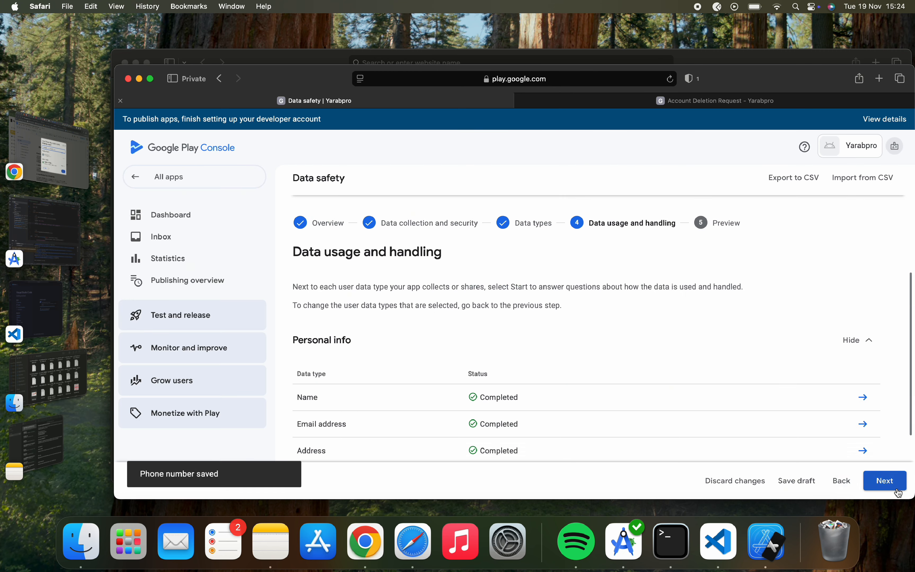
# Move to the Data safety Preview step, save the form, and go back to the Dashboard.
pyautogui.scroll(-3, 753, 448)
pyautogui.click(878, 481)
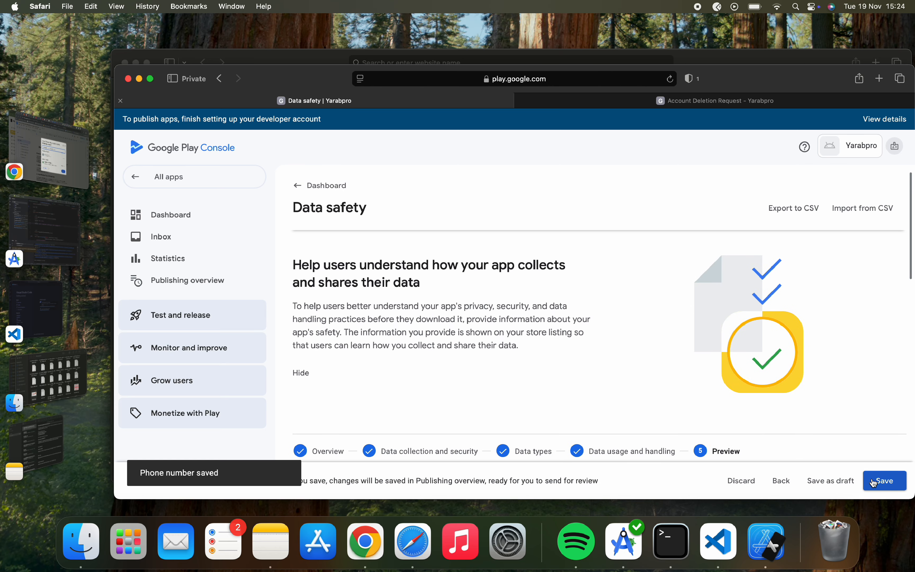
pyautogui.click(875, 484)
pyautogui.scroll(-10, 611, 387)
pyautogui.scroll(10, 611, 389)
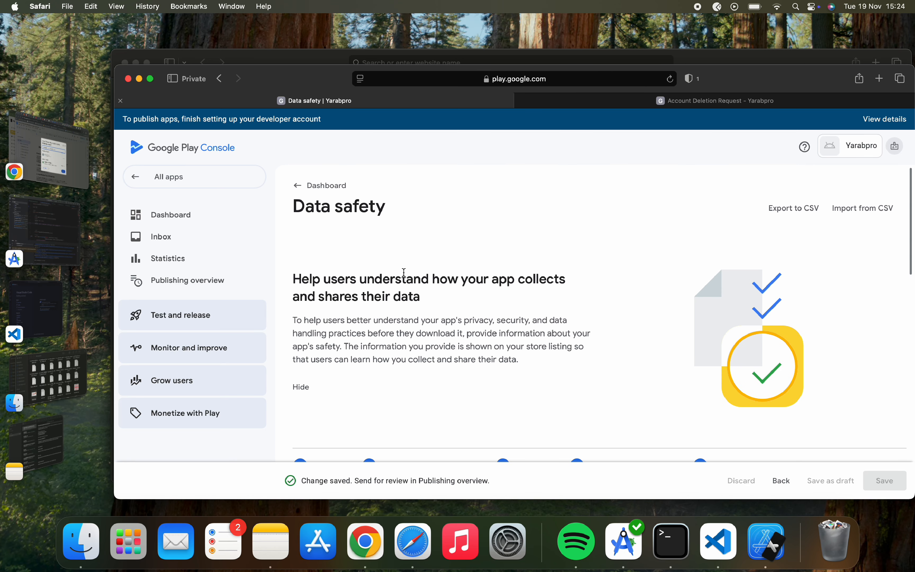
pyautogui.click(299, 188)
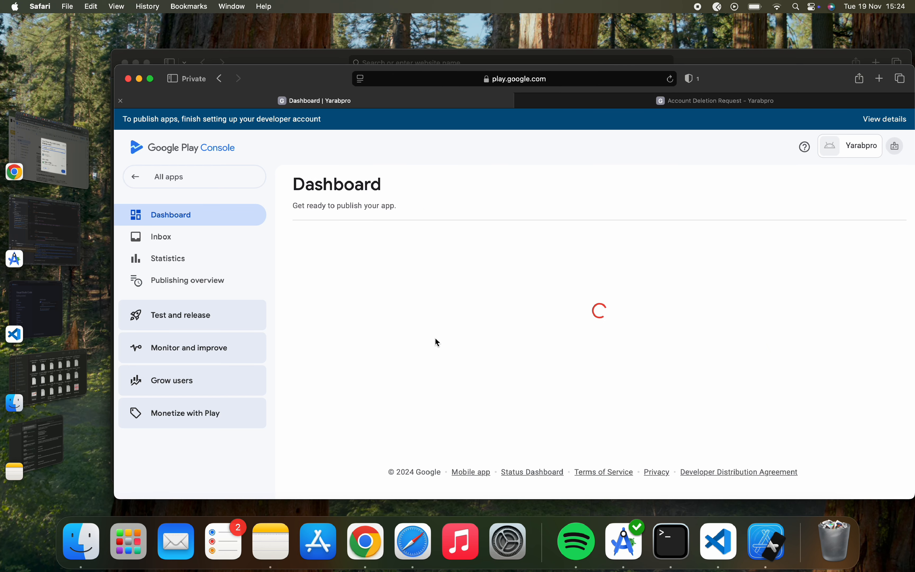
pyautogui.scroll(-10, 437, 345)
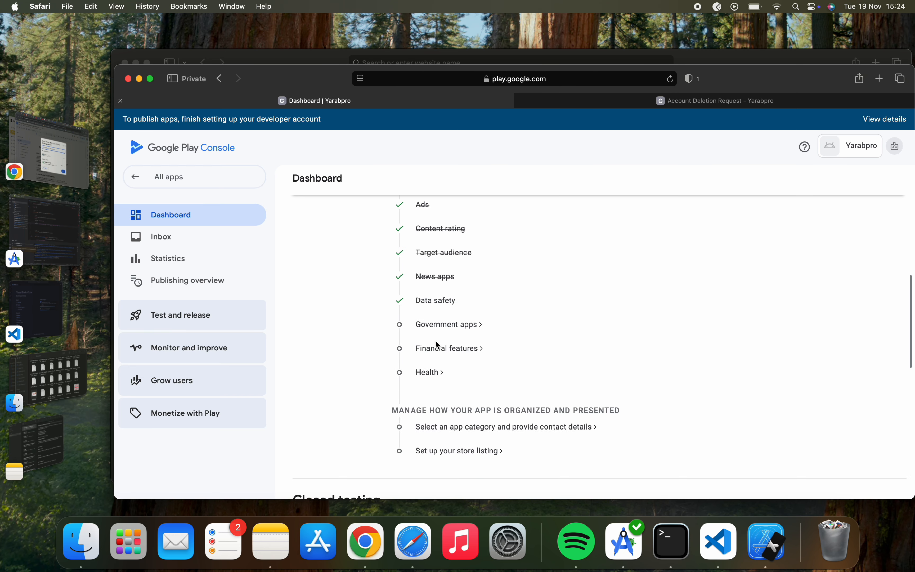
# Answer No in the Government apps declaration, save it, and go back to the Dashboard.
pyautogui.click(440, 324)
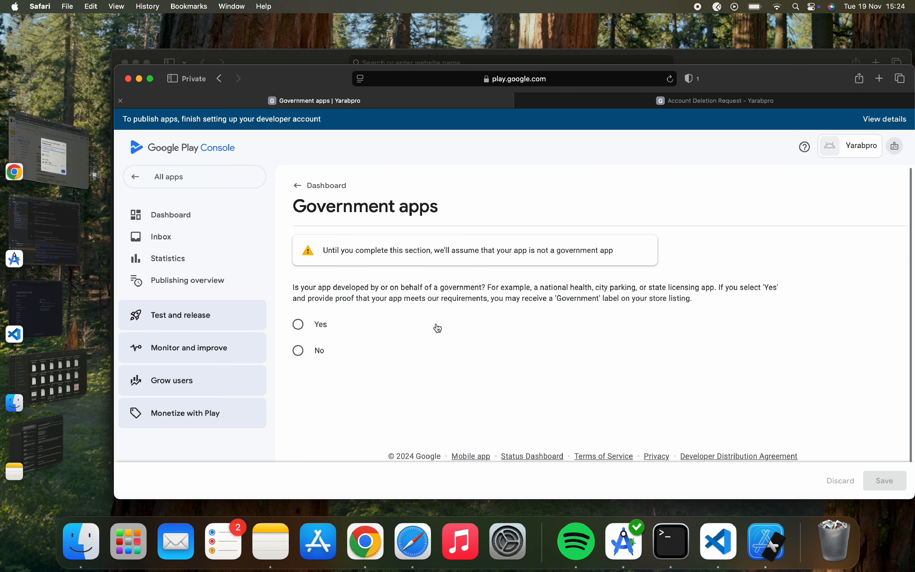
pyautogui.click(320, 344)
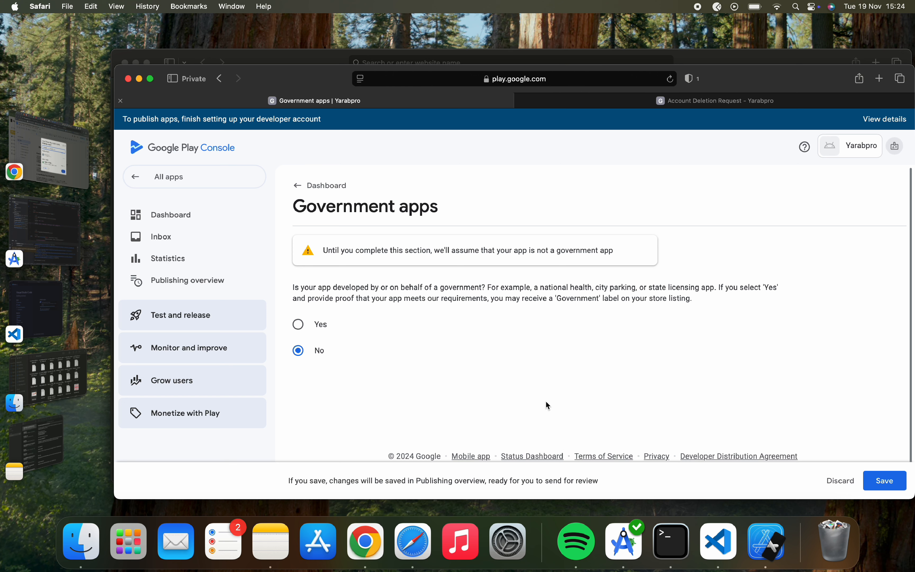
pyautogui.click(884, 480)
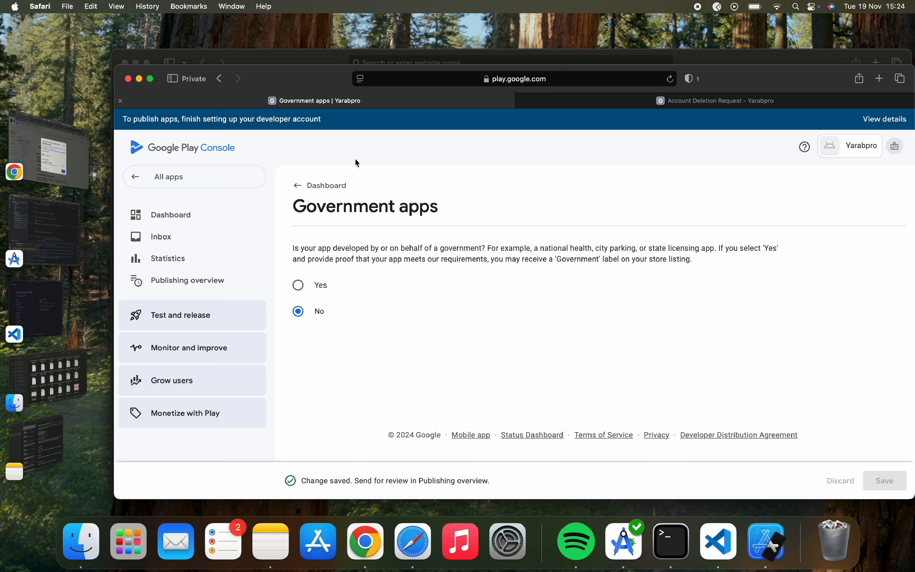
pyautogui.click(312, 194)
pyautogui.scroll(-5, 372, 285)
pyautogui.scroll(-5, 372, 286)
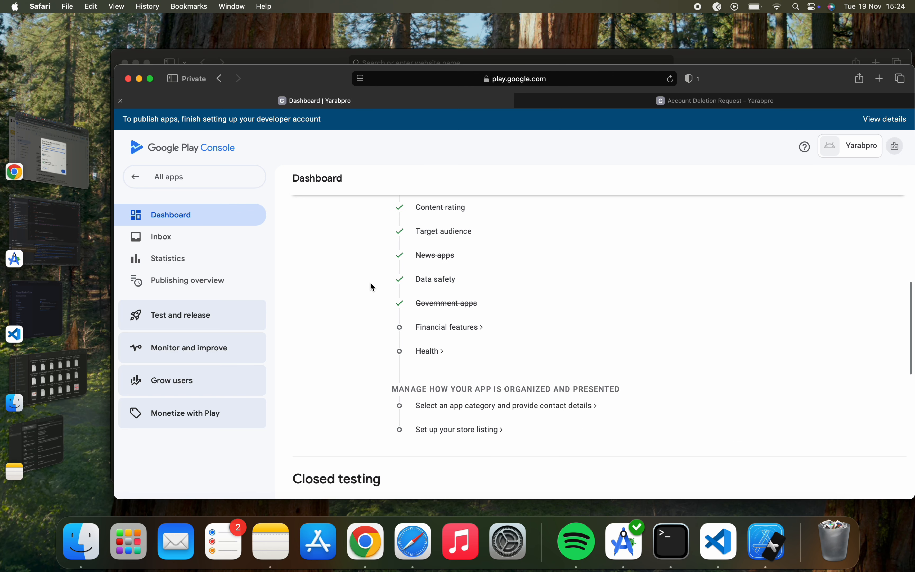
# In Financial features, tick Other and describe it as 'Bill payment'.
pyautogui.click(430, 328)
pyautogui.scroll(-3, 355, 387)
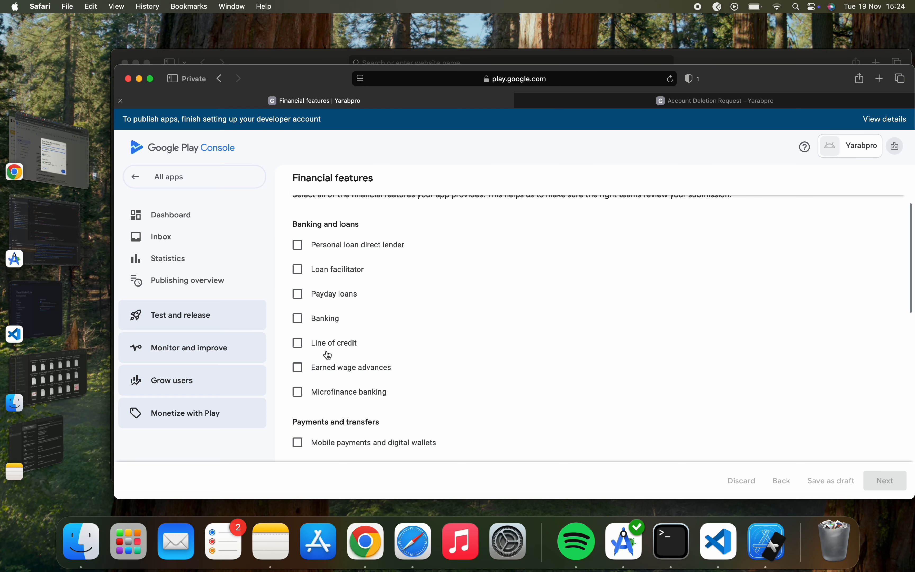
pyautogui.scroll(-5, 334, 364)
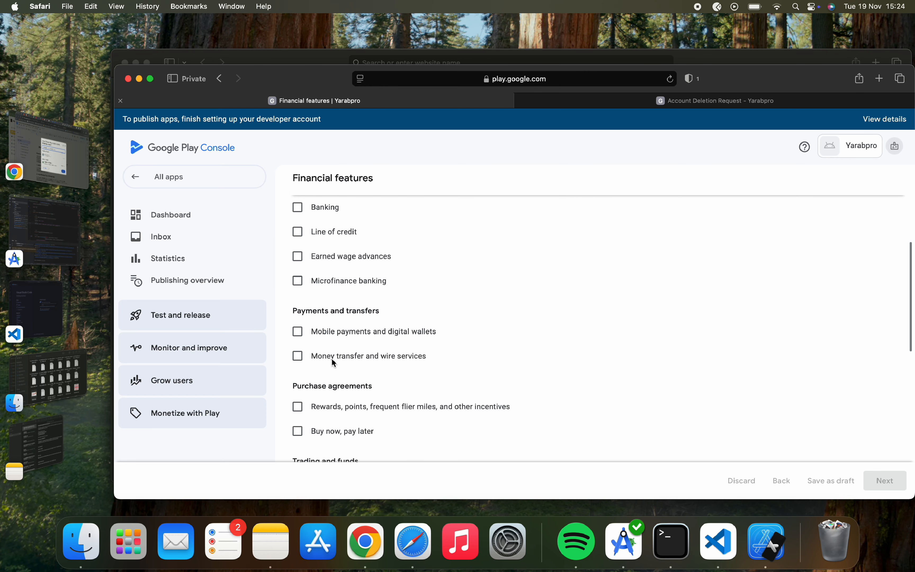
pyautogui.scroll(1, 357, 232)
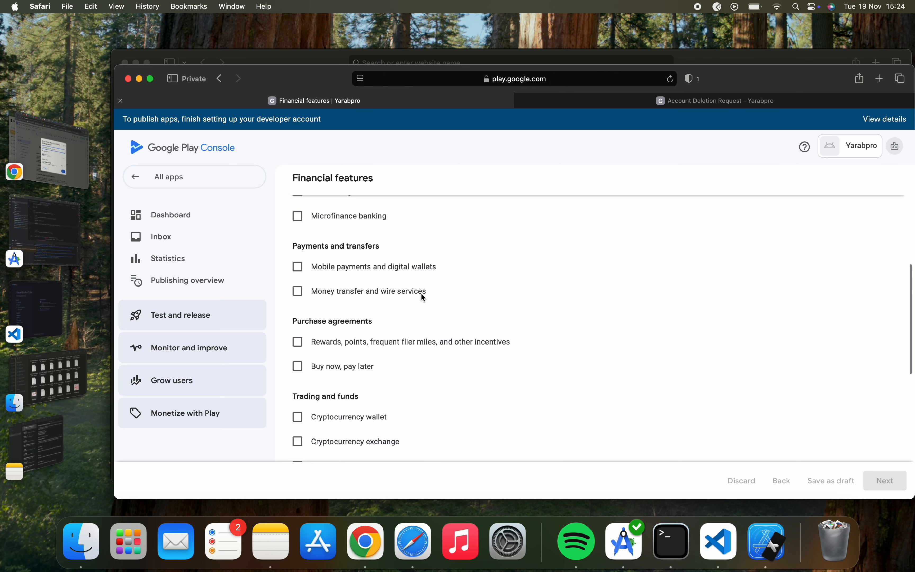
pyautogui.scroll(-3, 329, 290)
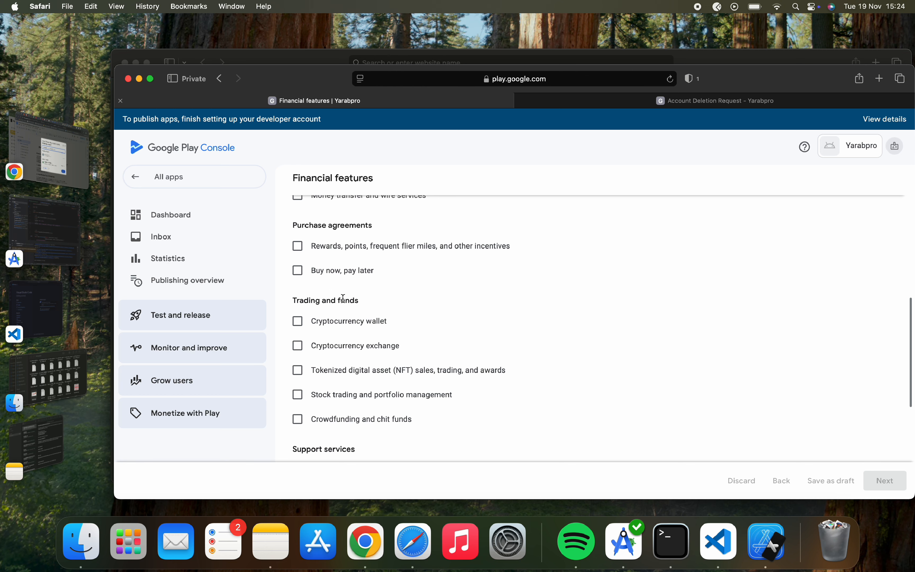
pyautogui.scroll(-8, 343, 299)
pyautogui.click(300, 304)
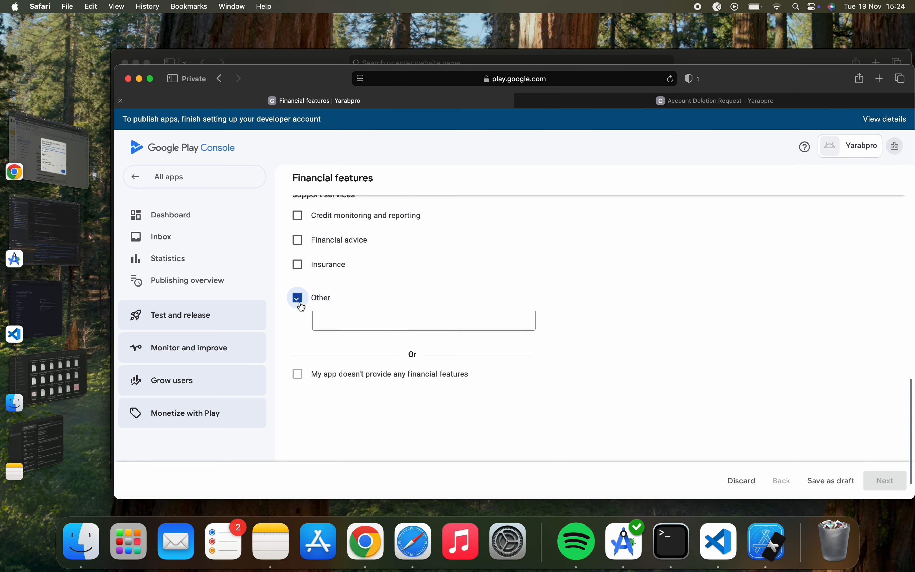
pyautogui.click(332, 325)
pyautogui.write('B')
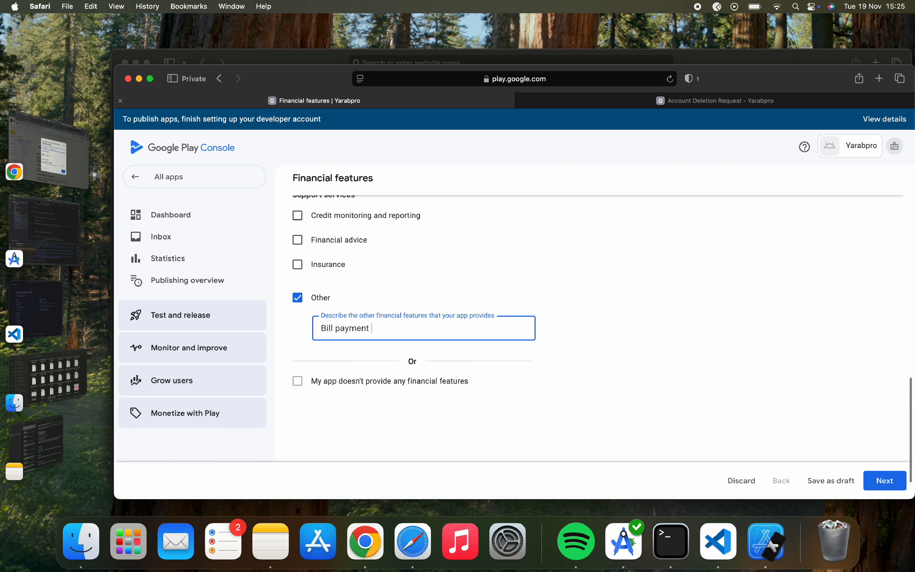
pyautogui.write('ill payment')
# Continue past the documentation step, save the financial features declaration, and go back to the Dashboard.
pyautogui.scroll(-2, 720, 418)
pyautogui.click(884, 482)
pyautogui.click(878, 478)
pyautogui.click(299, 186)
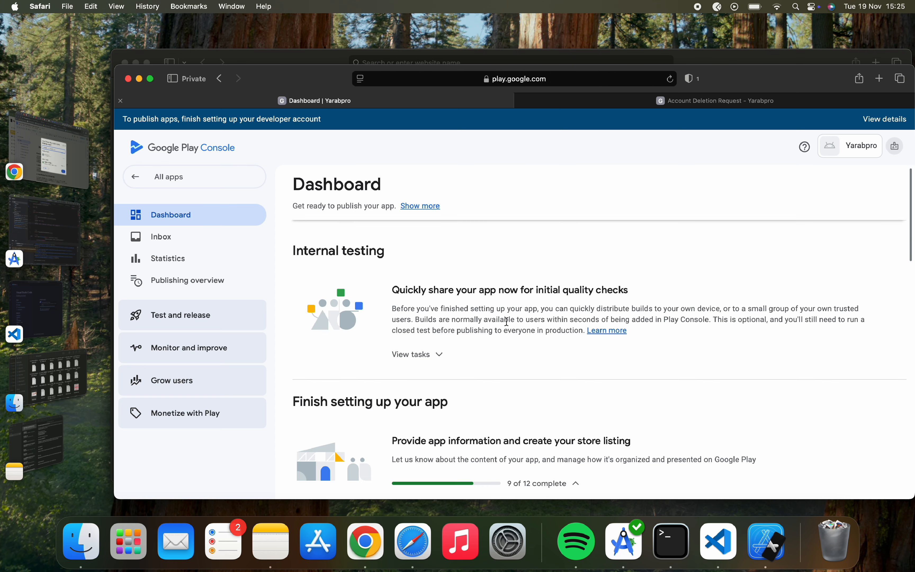
pyautogui.scroll(-10, 505, 321)
# Declare in Health apps that the app has no health features, save, and go back to the Dashboard.
pyautogui.click(424, 368)
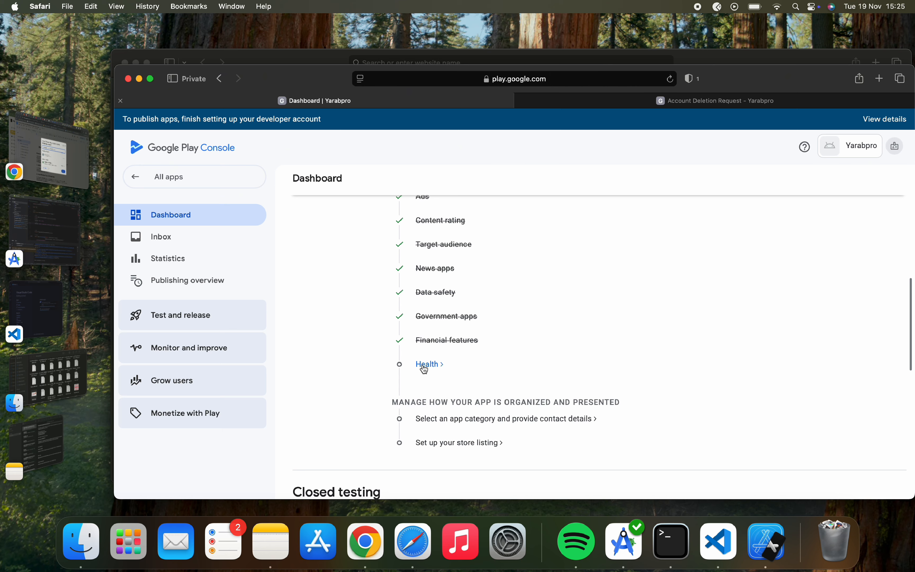
pyautogui.scroll(-2, 410, 368)
pyautogui.scroll(2, 410, 367)
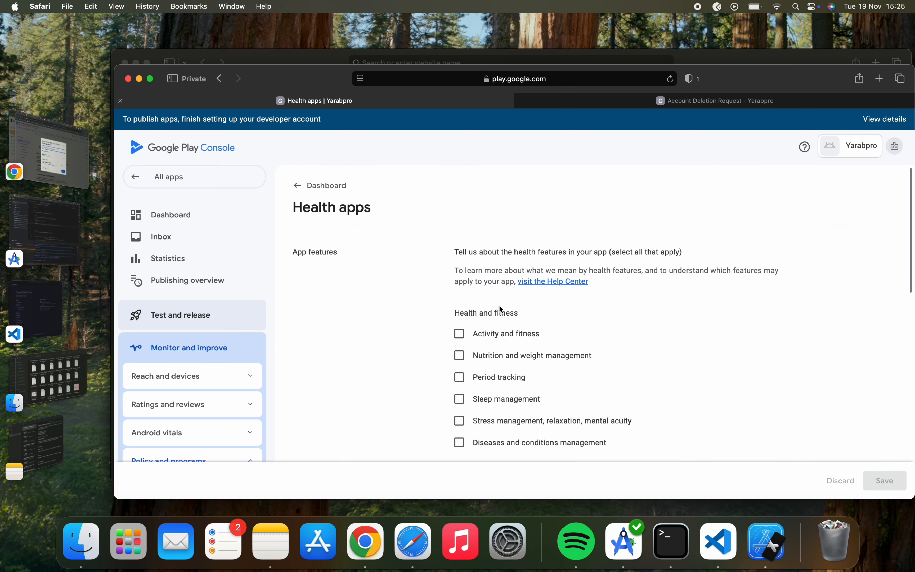
pyautogui.scroll(-4, 488, 382)
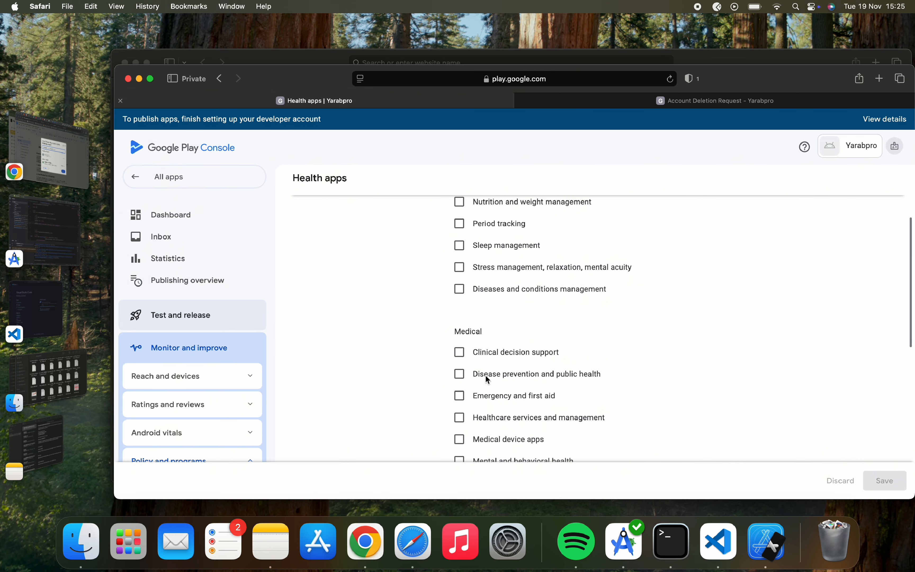
pyautogui.scroll(-10, 501, 387)
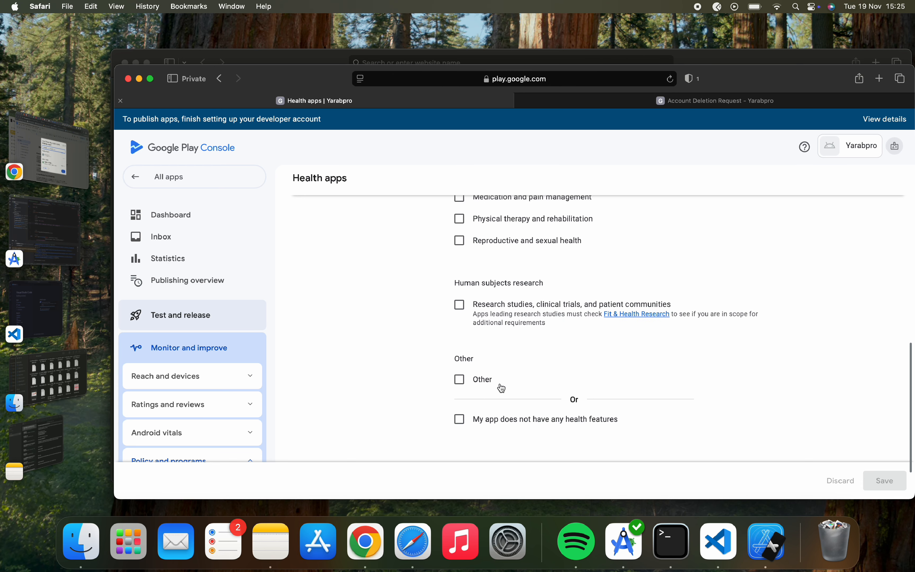
pyautogui.scroll(-2, 498, 389)
pyautogui.click(459, 362)
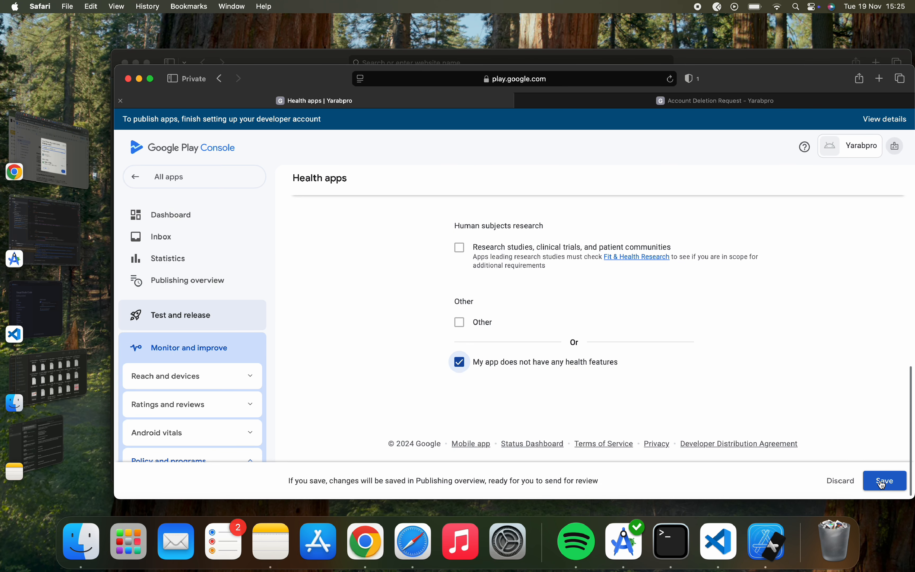
pyautogui.click(883, 481)
pyautogui.scroll(15, 588, 409)
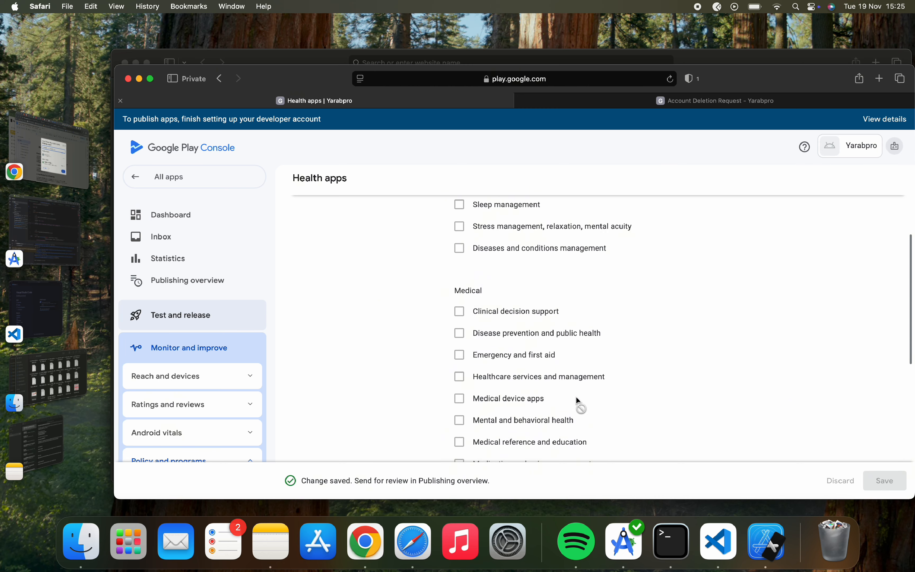
pyautogui.click(303, 180)
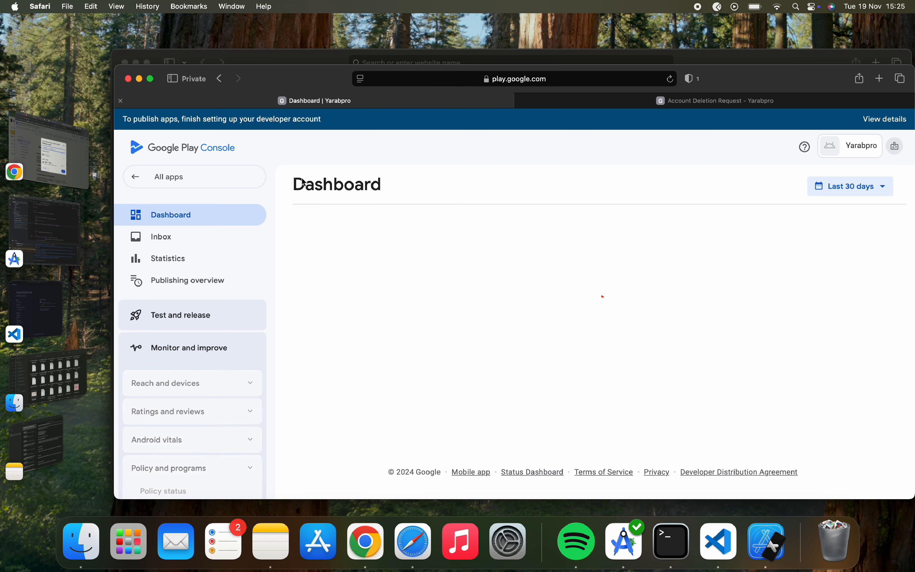
pyautogui.scroll(-10, 423, 394)
pyautogui.scroll(7, 423, 395)
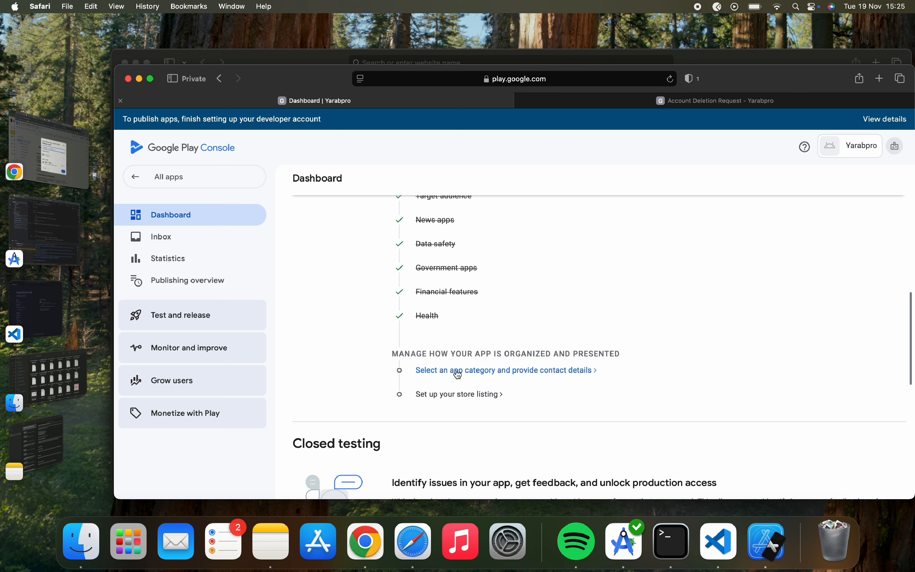
# Edit the App category in Store settings, pick Shopping from the Category list, and save.
pyautogui.click(481, 374)
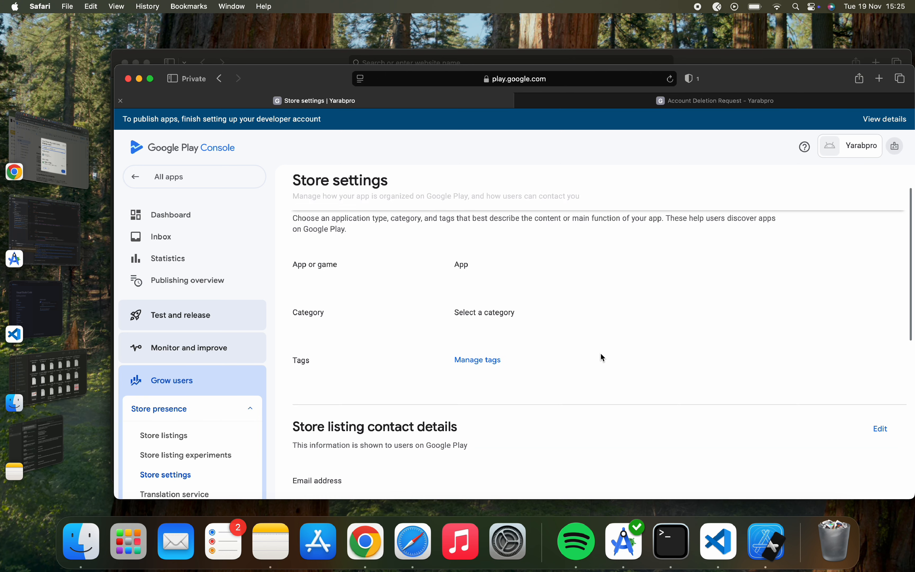
pyautogui.click(883, 235)
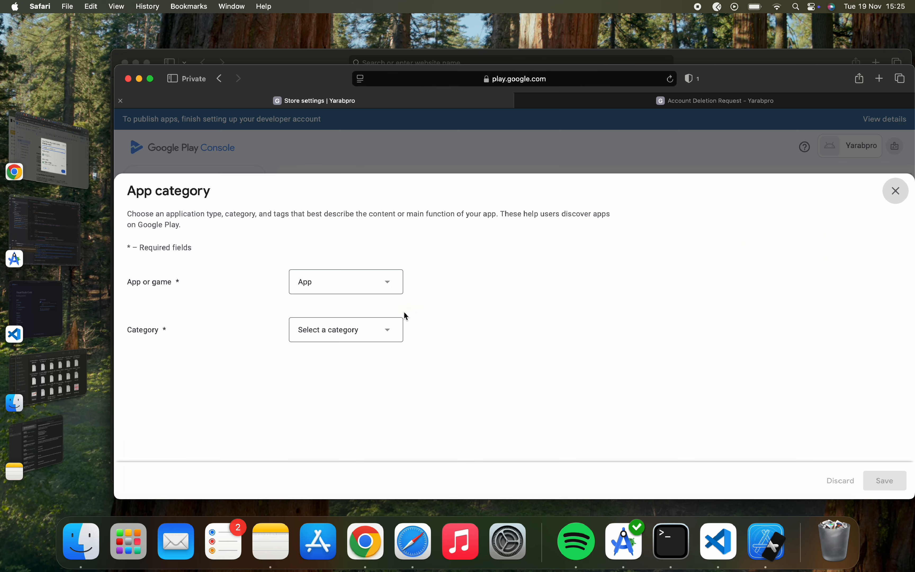
pyautogui.click(353, 327)
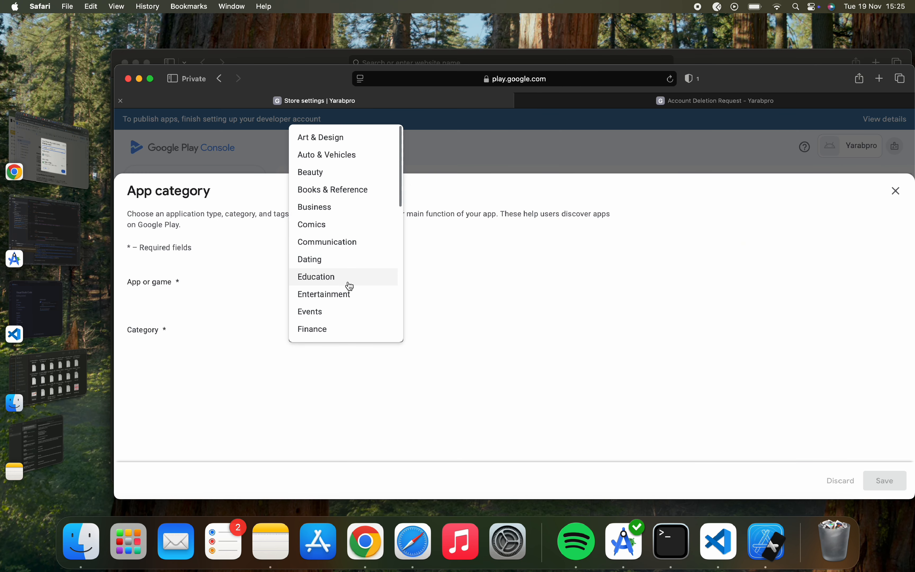
pyautogui.scroll(-10, 350, 286)
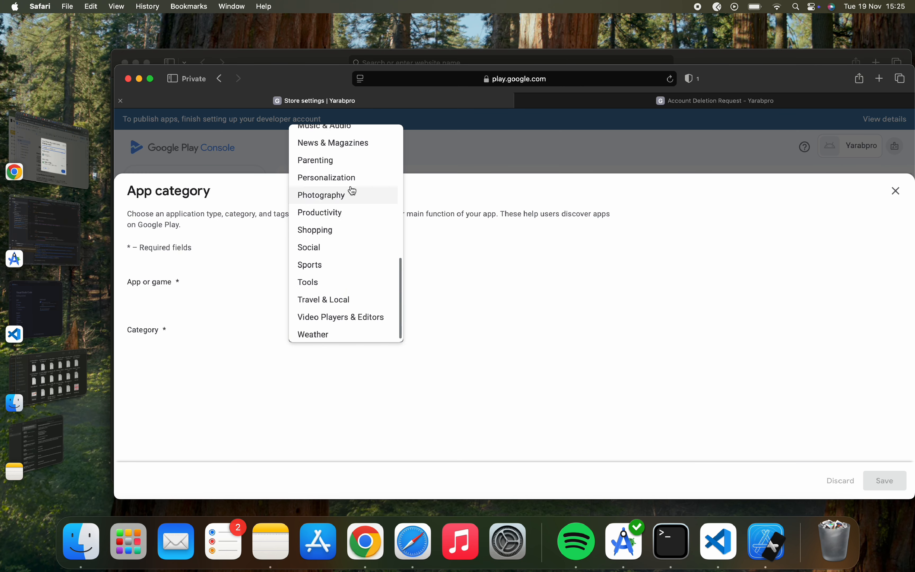
pyautogui.scroll(10, 351, 189)
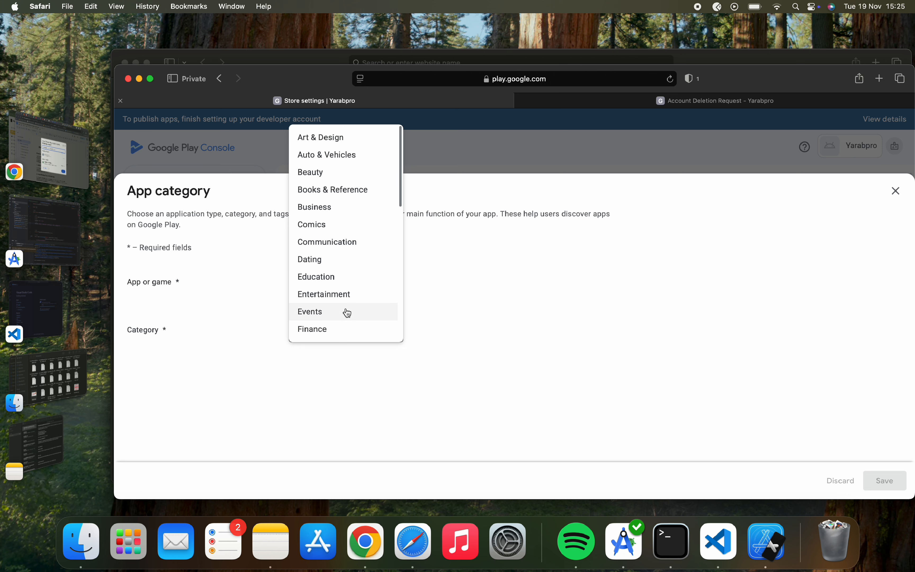
pyautogui.scroll(-8, 348, 313)
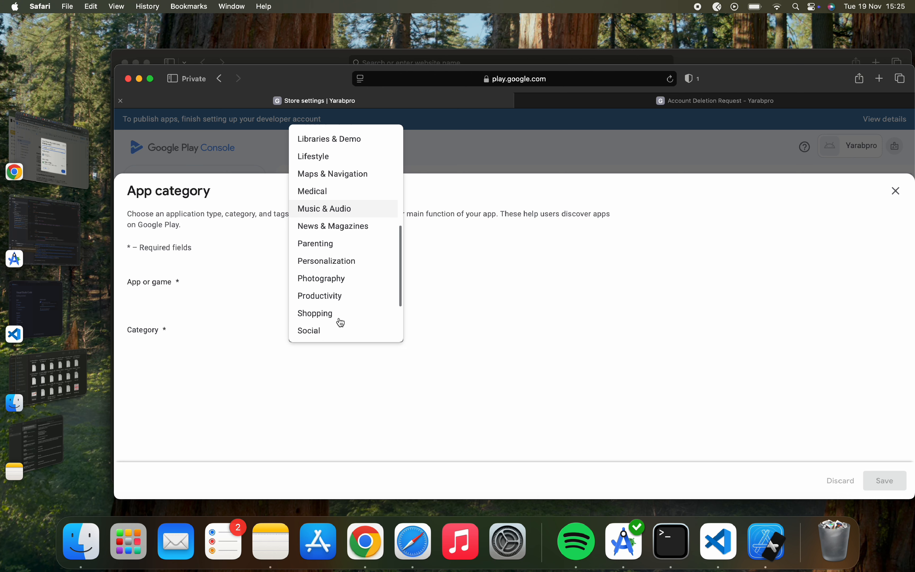
pyautogui.click(340, 320)
pyautogui.click(894, 484)
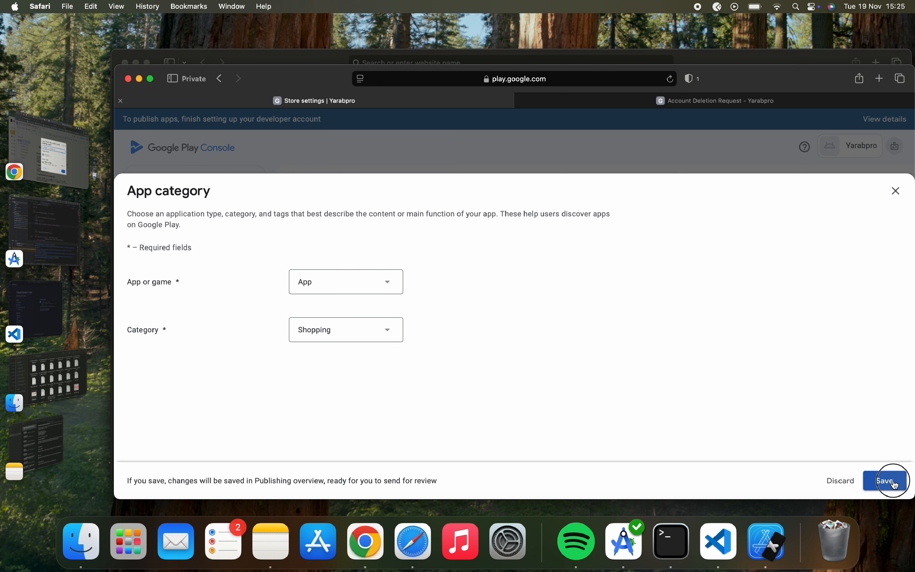
pyautogui.click(893, 196)
pyautogui.click(496, 389)
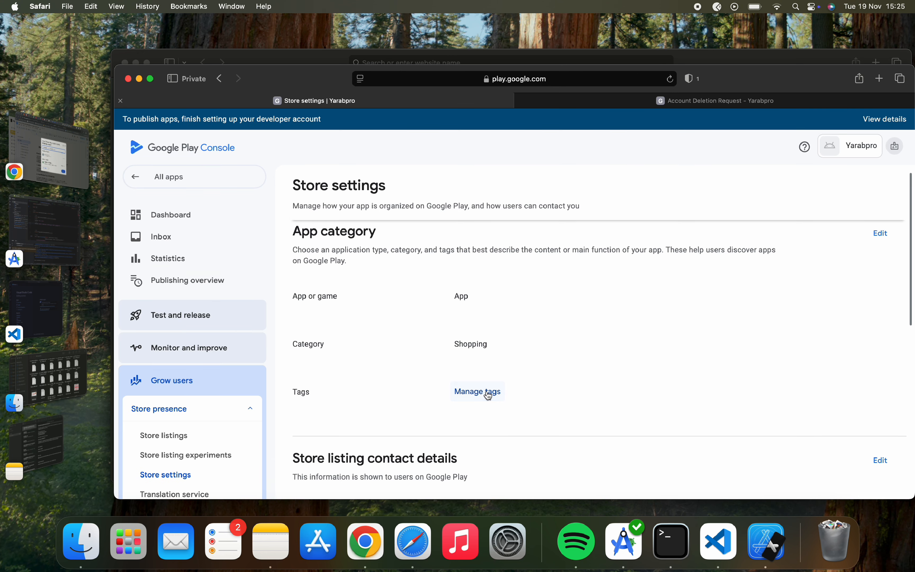
# Search for and check the tags Shopping, Communication and Personal finance, then apply them.
pyautogui.click(797, 259)
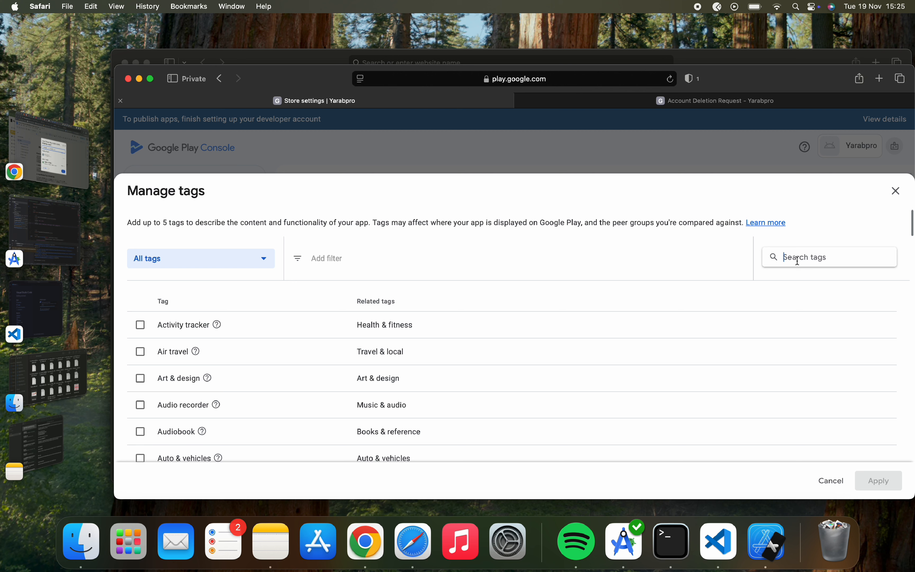
pyautogui.write('sho')
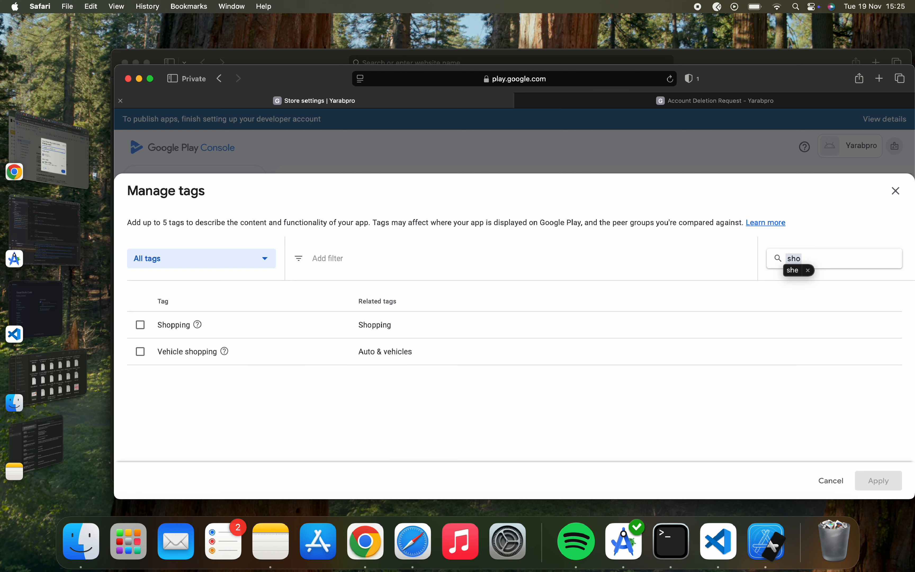
pyautogui.click(151, 332)
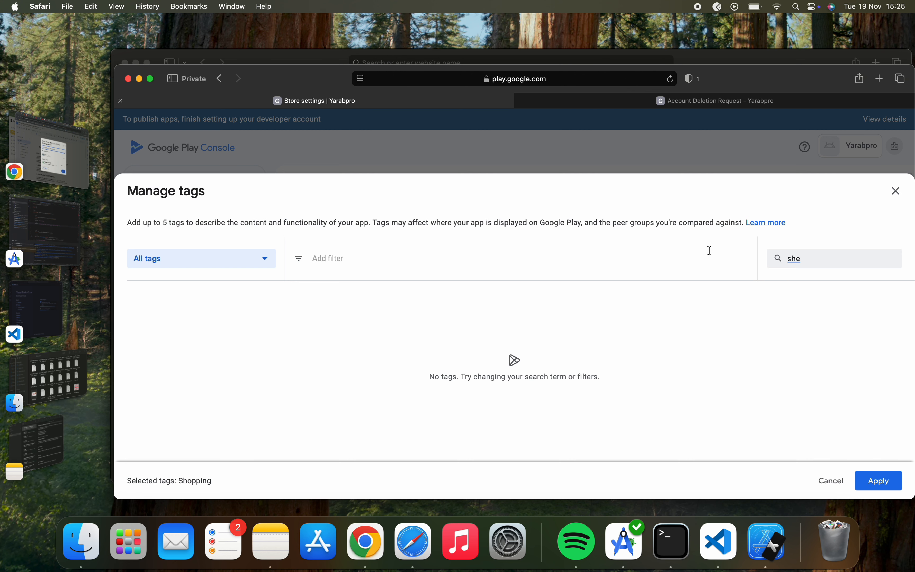
pyautogui.doubleClick(799, 260)
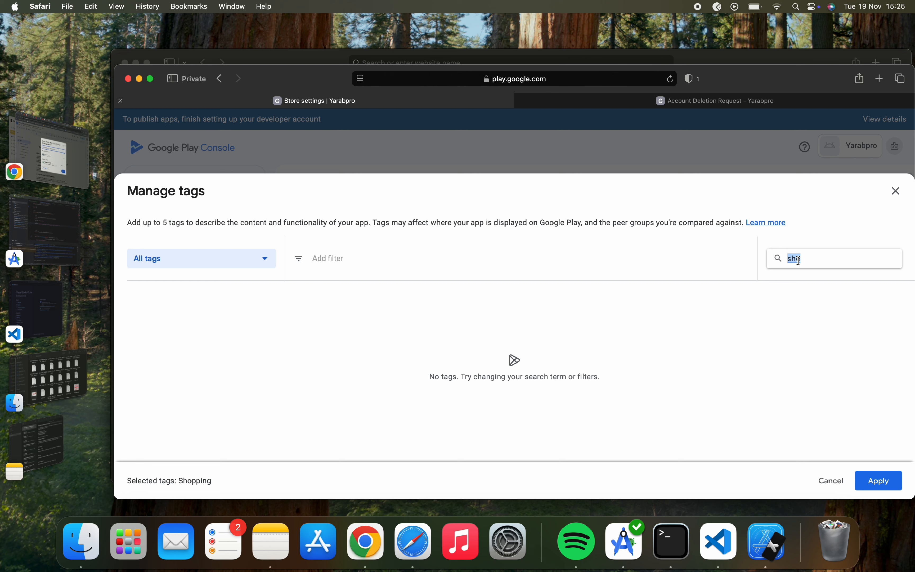
pyautogui.write('shop')
pyautogui.press('BackSpace')
pyautogui.press('BackSpace')
pyautogui.press('BackSpace')
pyautogui.press('BackSpace')
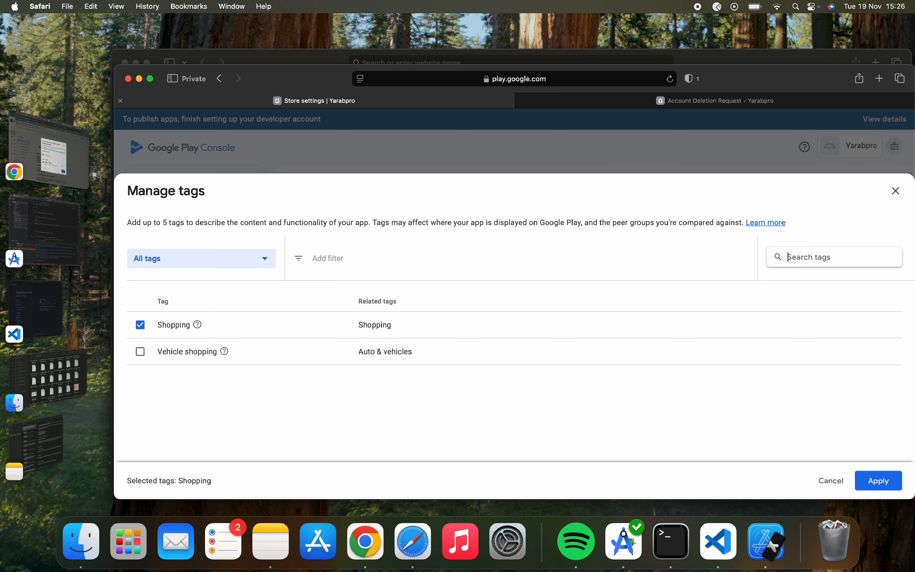
pyautogui.write('comm')
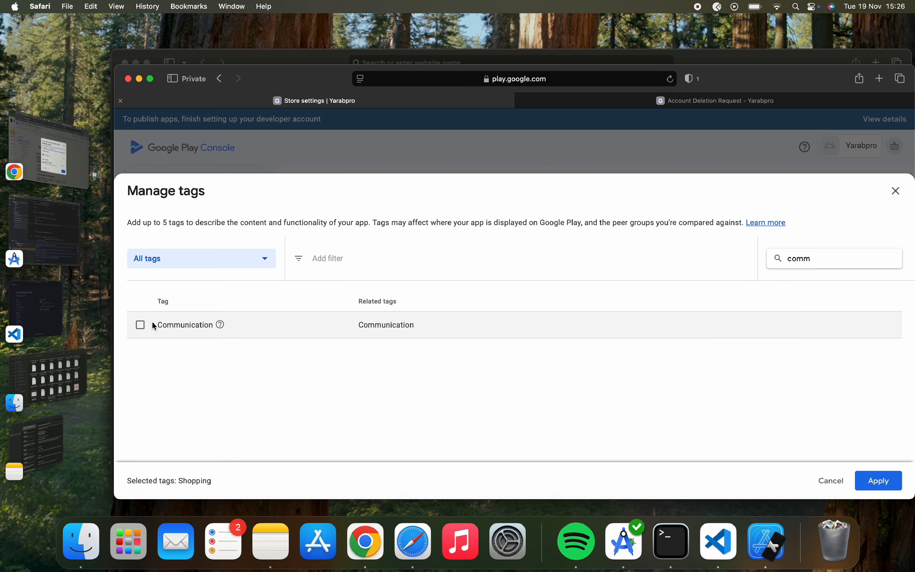
pyautogui.click(154, 325)
pyautogui.doubleClick(801, 258)
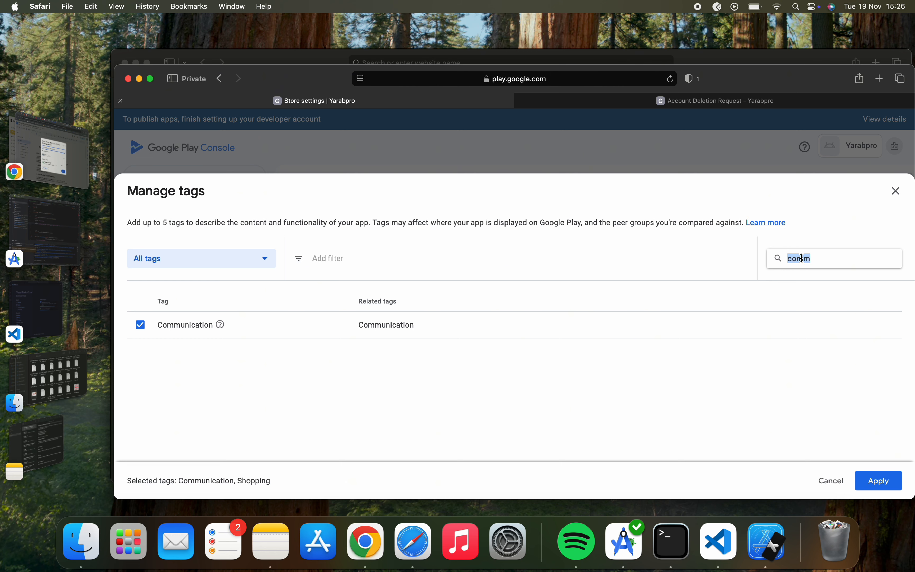
pyautogui.write('per')
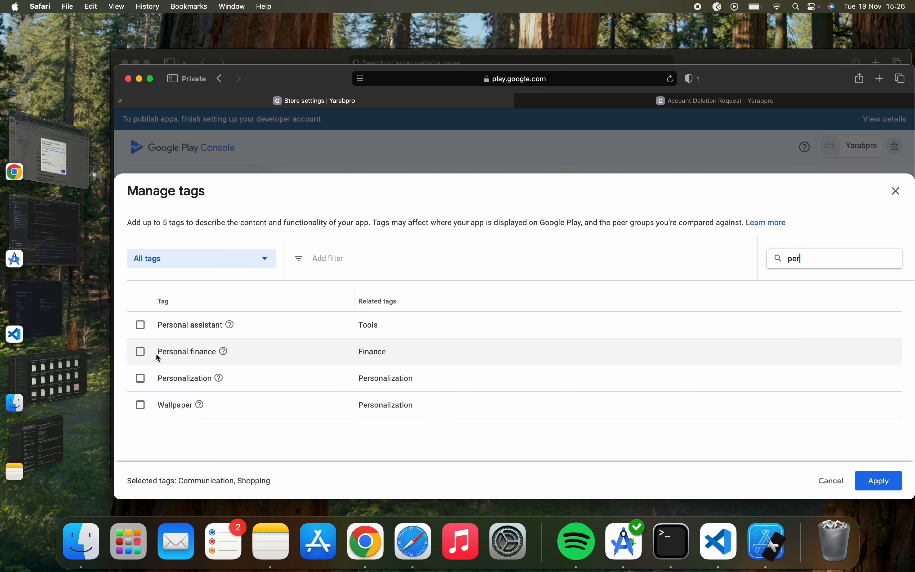
pyautogui.click(148, 353)
pyautogui.click(880, 480)
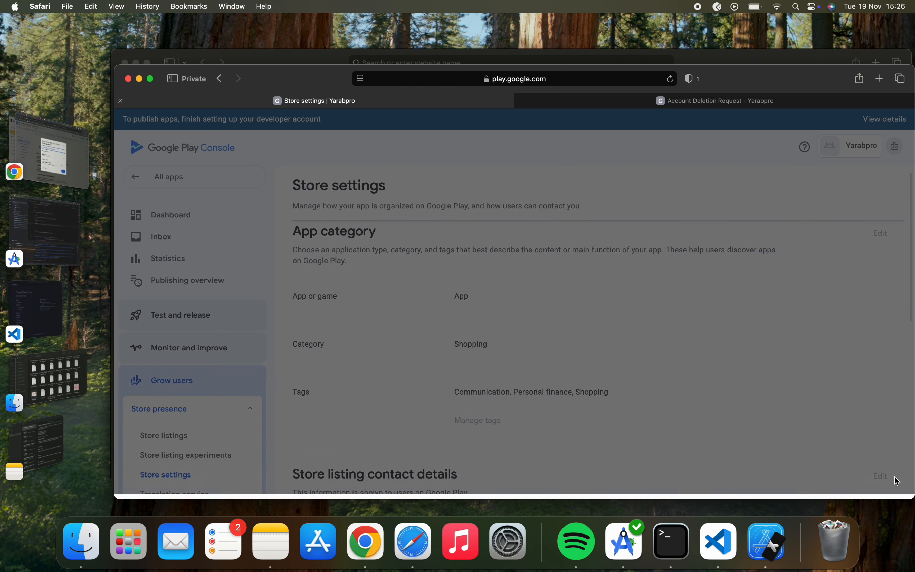
# Open the Store listing contact details editor, paste and undo a Website link, then switch to Notes.
pyautogui.scroll(-5, 706, 431)
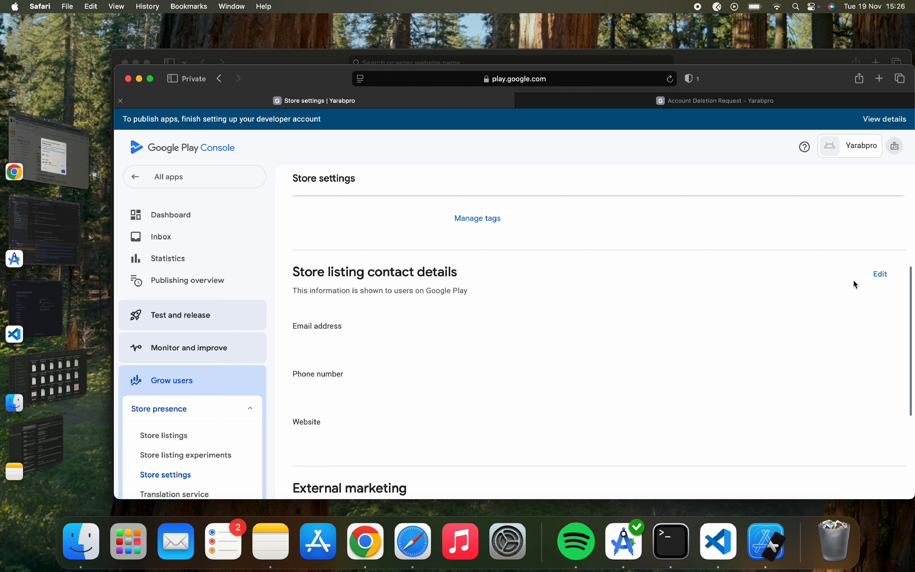
pyautogui.click(882, 274)
pyautogui.click(363, 277)
pyautogui.click(381, 372)
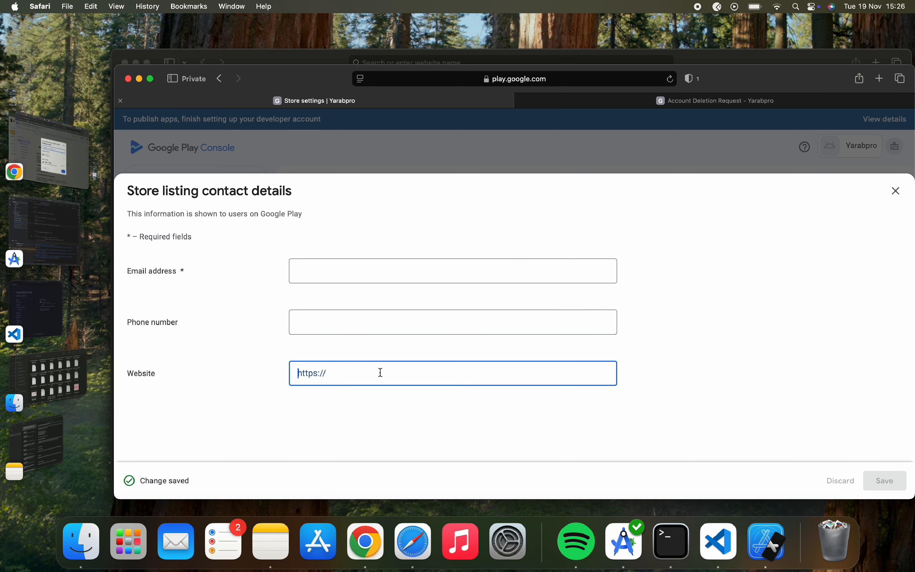
pyautogui.write('https://forms.gle/5d1AttLNuC5s8y3F9')
pyautogui.press('super+z')
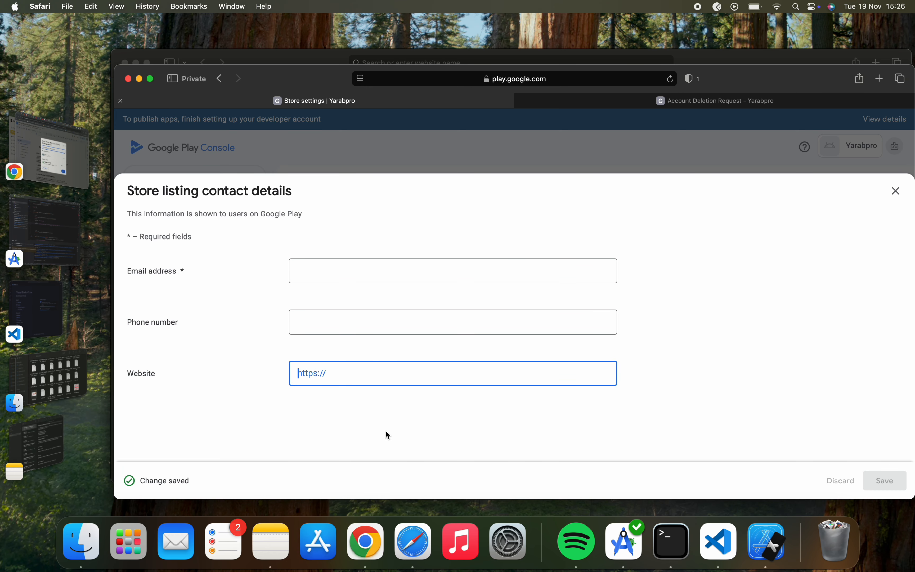
pyautogui.click(371, 269)
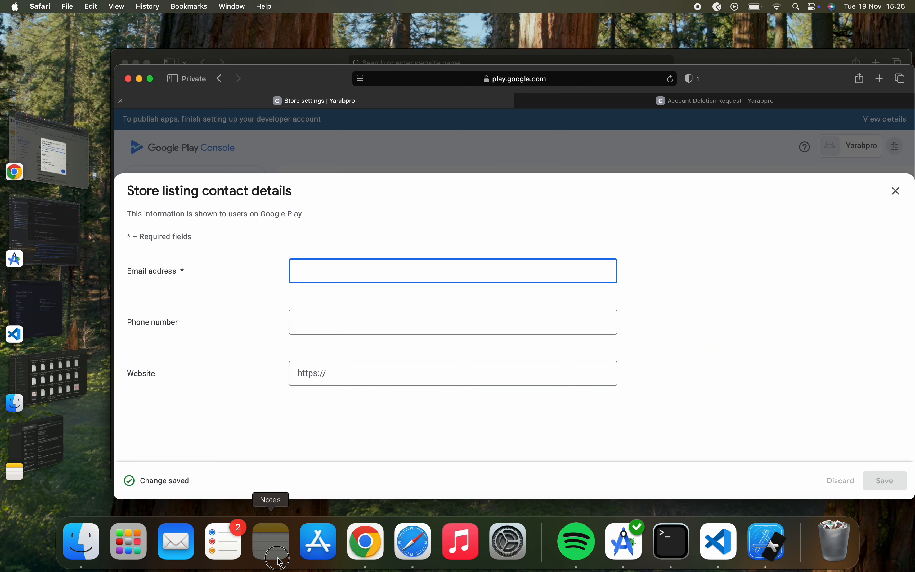
pyautogui.click(271, 539)
pyautogui.scroll(-1, 575, 302)
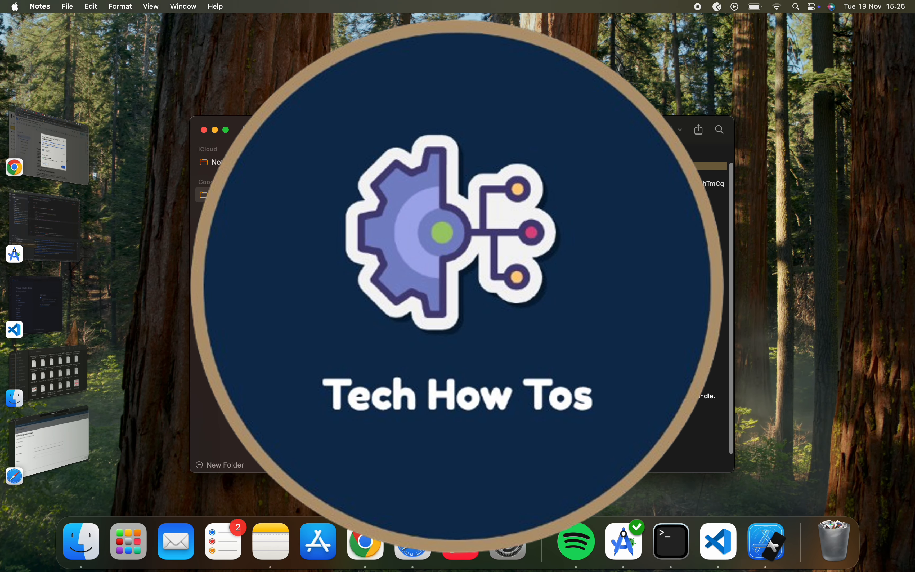
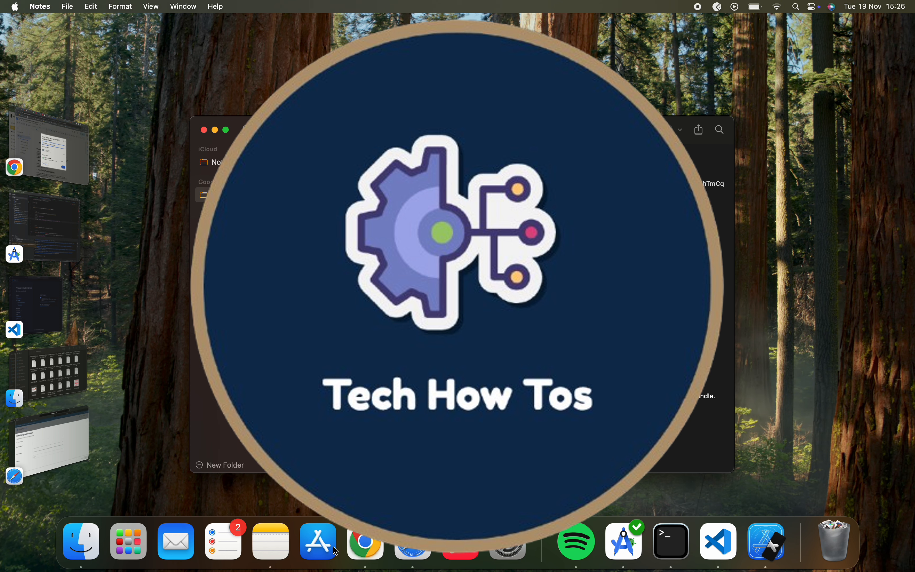
# Paste the phone number and website from the notes into the contact details, save, and close the form.
pyautogui.click(397, 551)
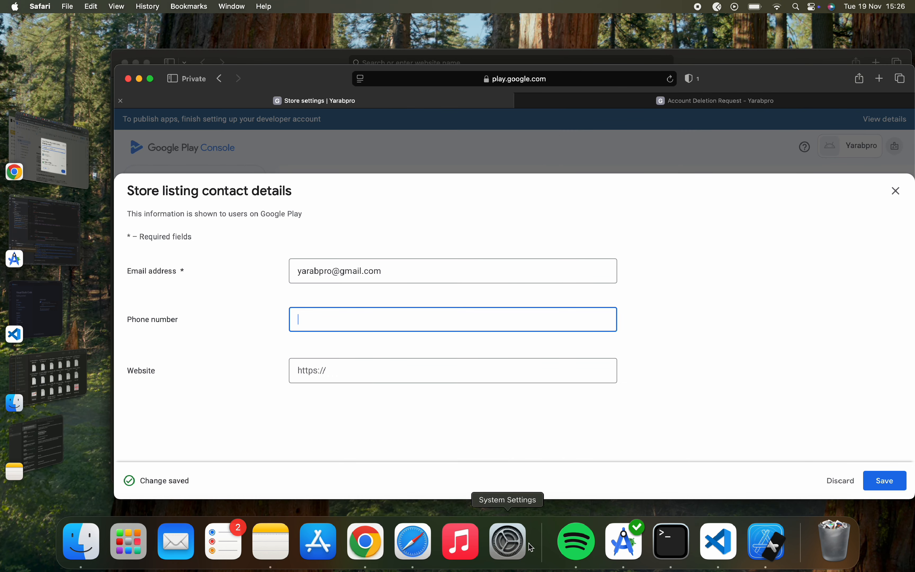
pyautogui.click(254, 544)
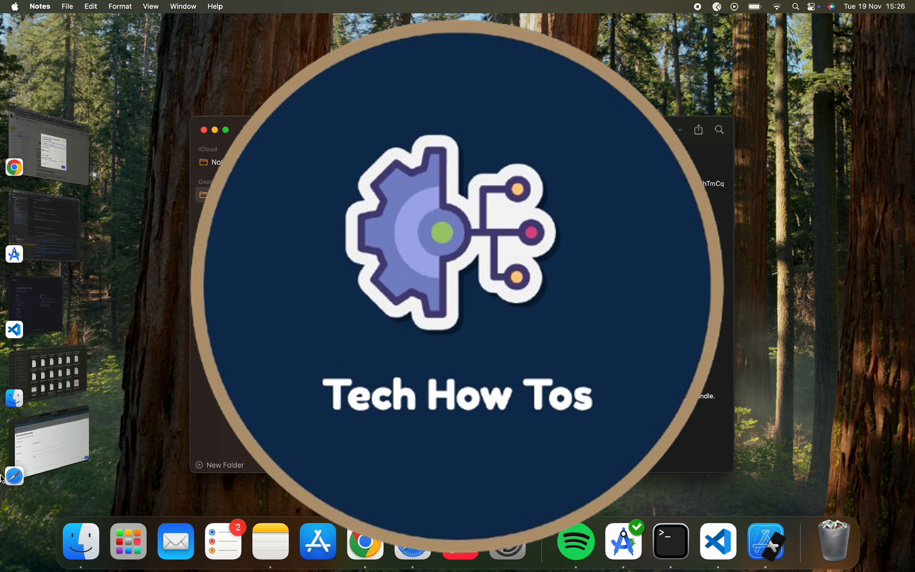
pyautogui.click(67, 436)
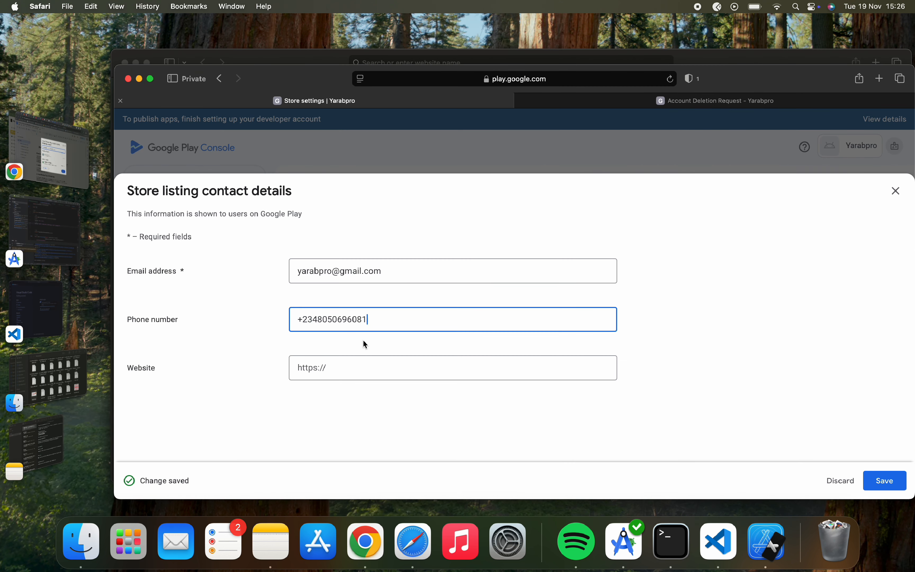
pyautogui.click(374, 368)
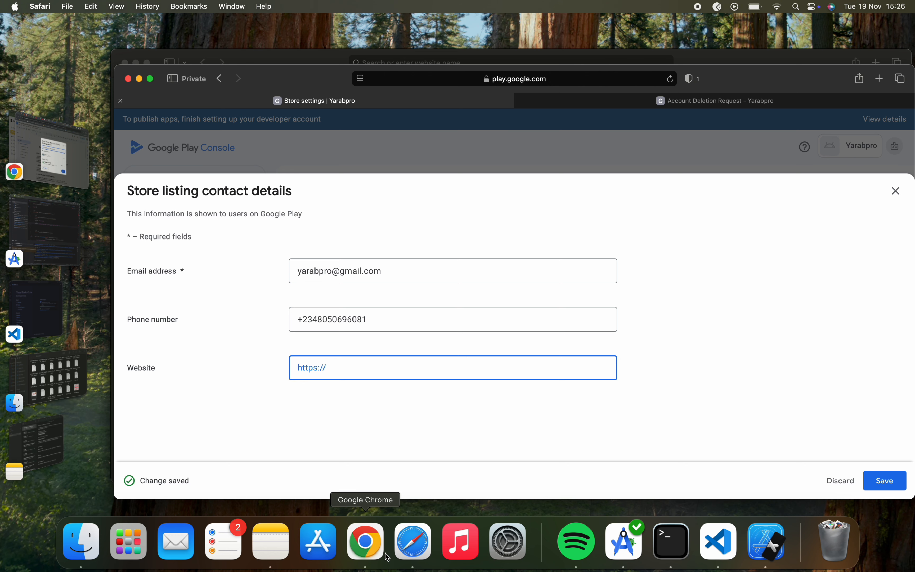
pyautogui.click(267, 552)
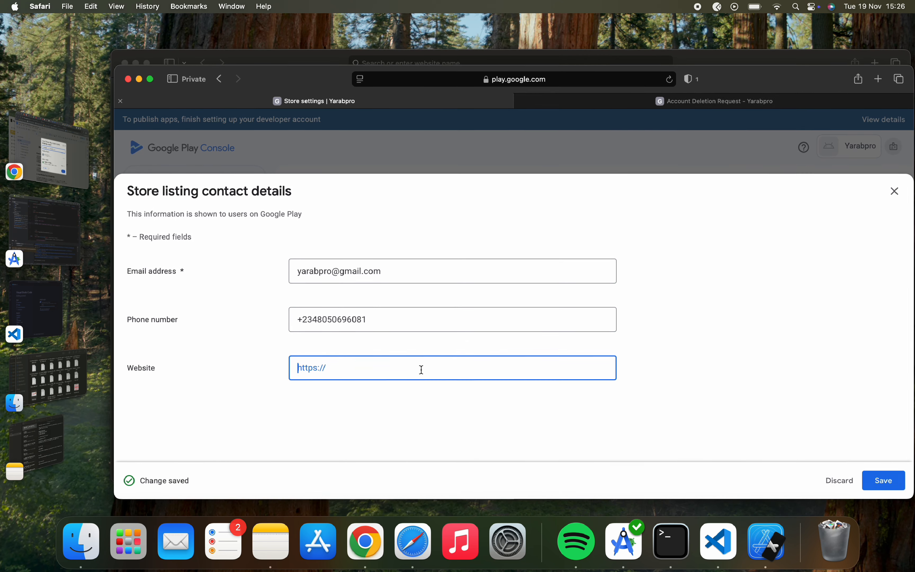
pyautogui.write('yarabpro.com/')
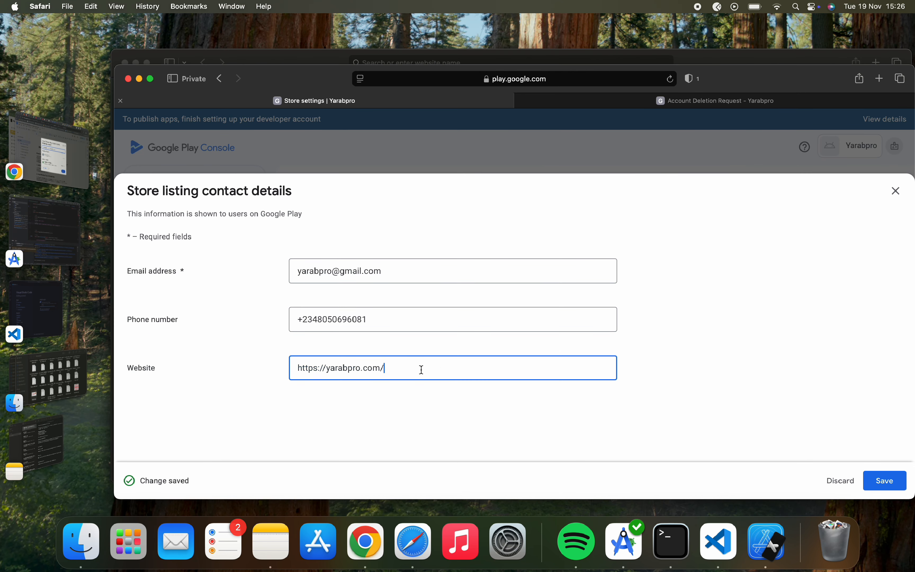
pyautogui.click(876, 477)
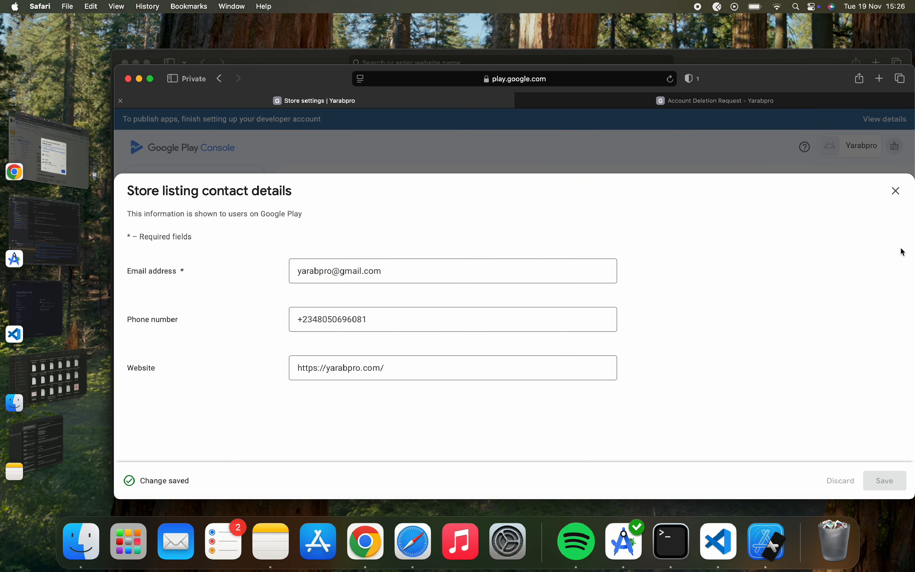
pyautogui.click(896, 191)
# Go to the app dashboard and open the store listing setup page.
pyautogui.scroll(-5, 676, 314)
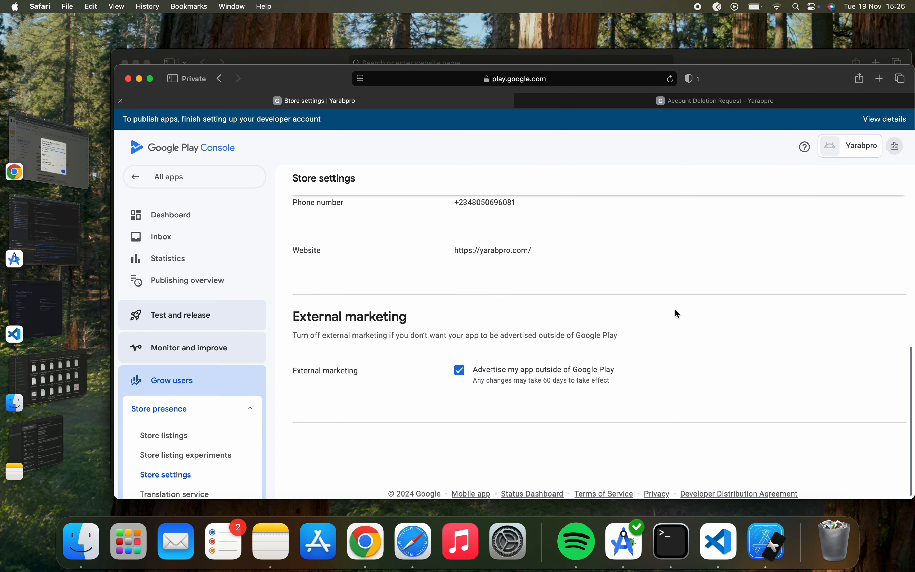
pyautogui.scroll(10, 674, 309)
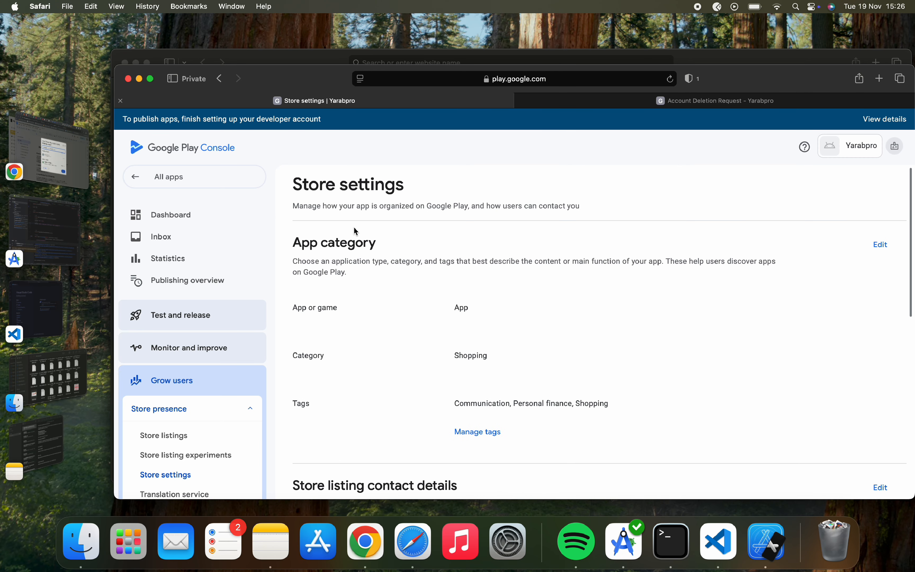
pyautogui.click(186, 219)
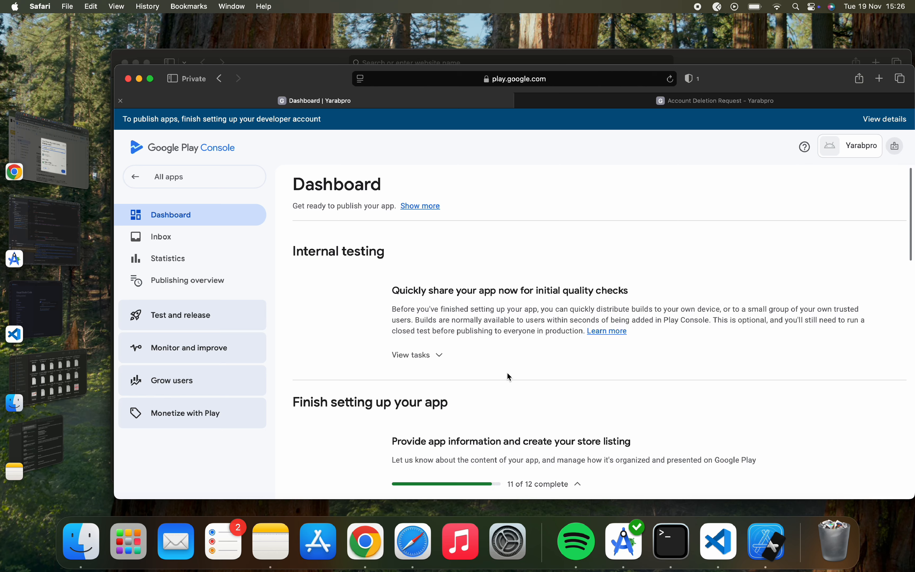
pyautogui.scroll(-15, 508, 375)
pyautogui.scroll(-2, 510, 376)
pyautogui.click(481, 382)
pyautogui.scroll(-10, 425, 393)
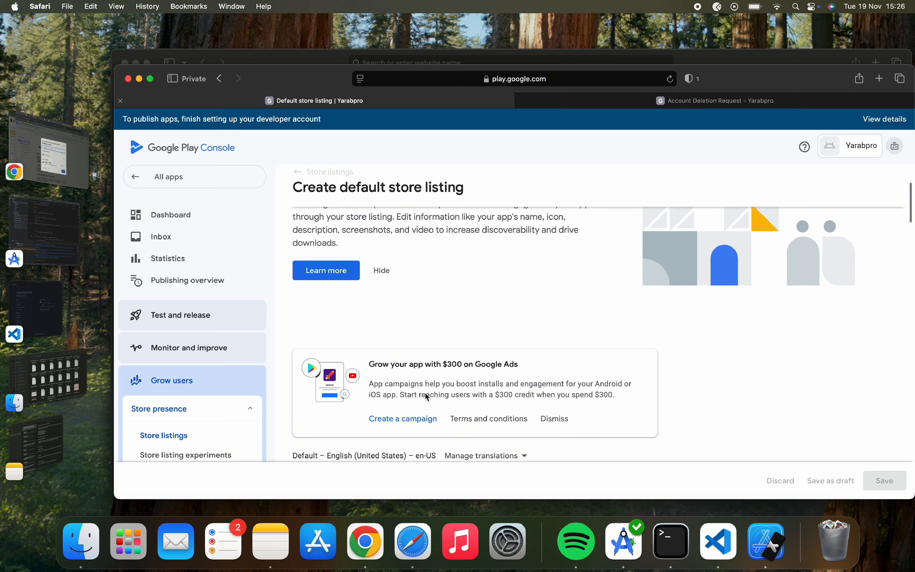
pyautogui.scroll(-3, 425, 392)
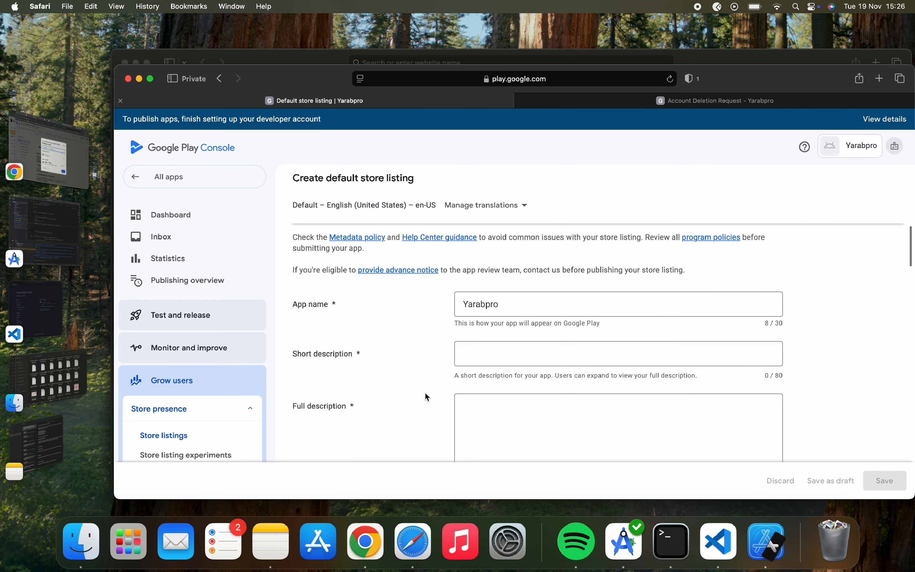
# Paste the short description from the notes into the Short description field.
pyautogui.click(511, 303)
pyautogui.click(507, 356)
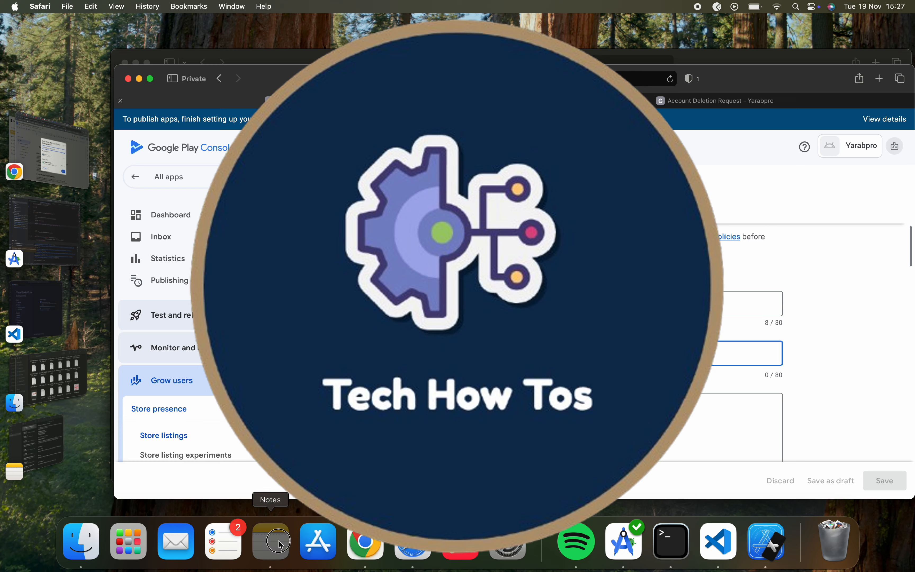
pyautogui.click(270, 541)
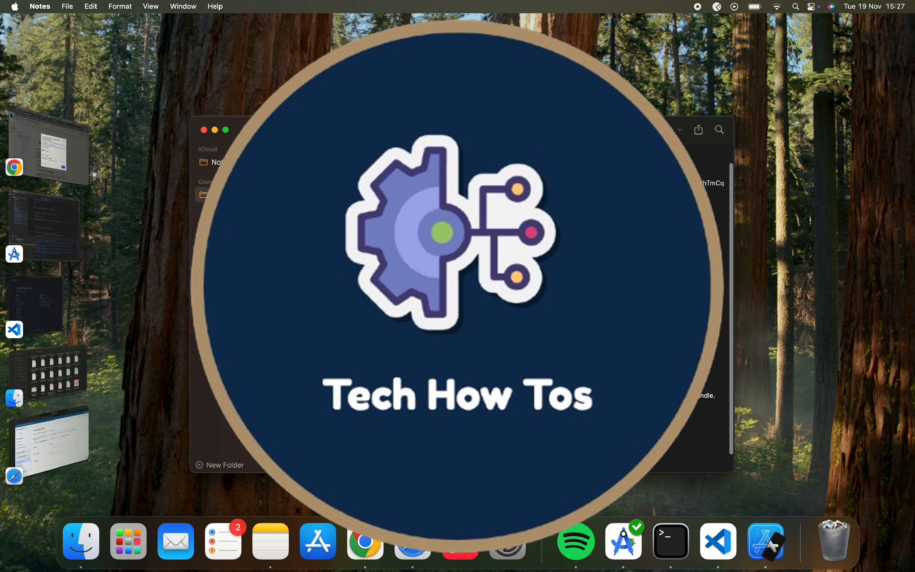
pyautogui.click(72, 444)
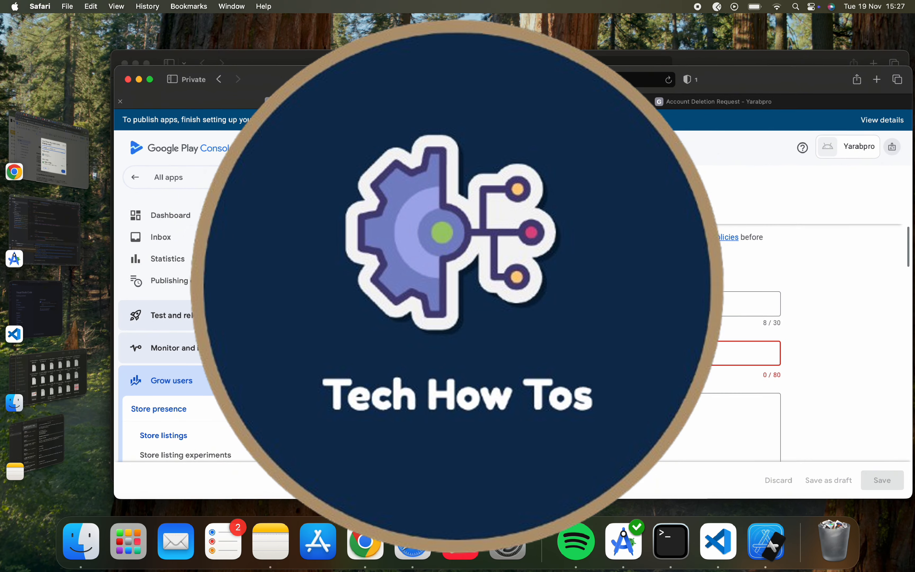
pyautogui.write('Affordable bill payment solution')
# Copy the full description text from the notes for the Full description field.
pyautogui.click(568, 391)
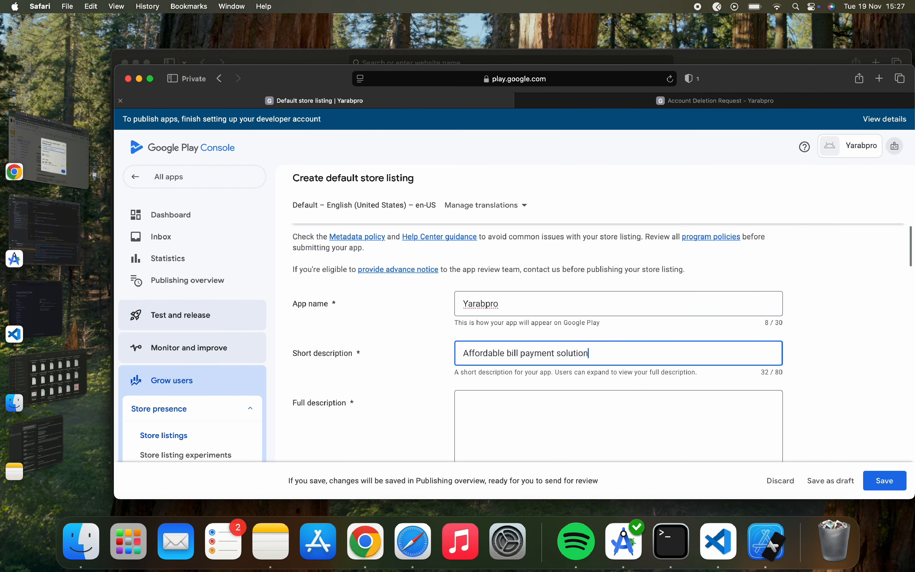
pyautogui.click(500, 425)
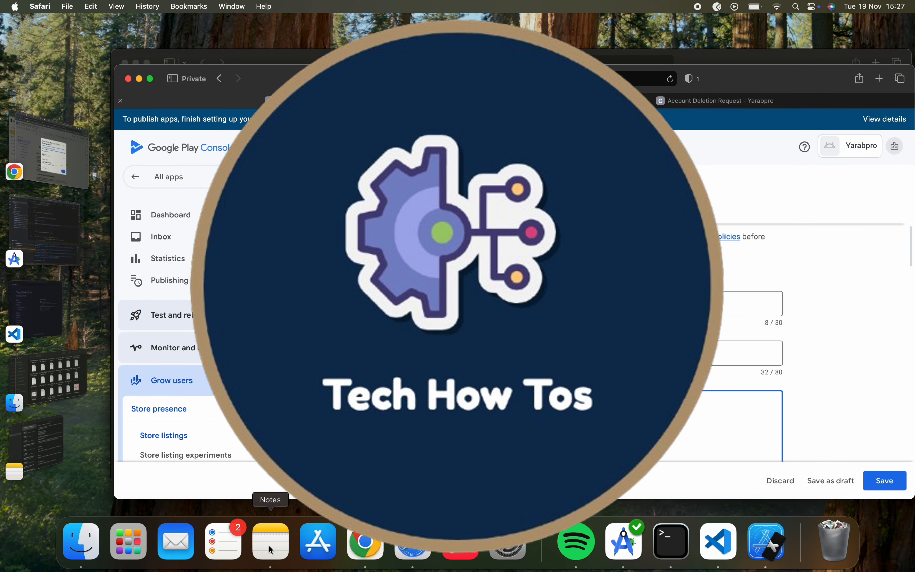
pyautogui.click(271, 541)
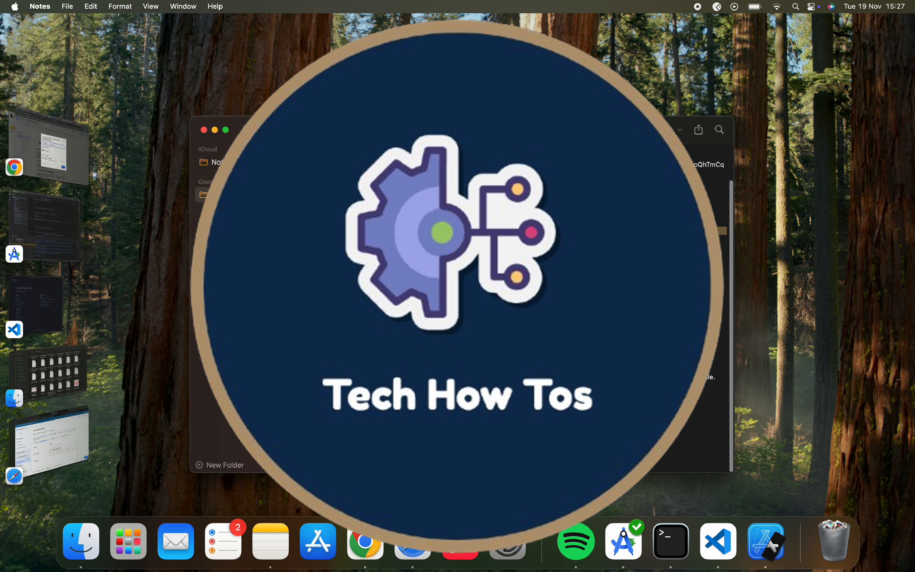
pyautogui.moveTo(469, 246); pyautogui.dragTo(529, 423)
pyautogui.press('super+c')
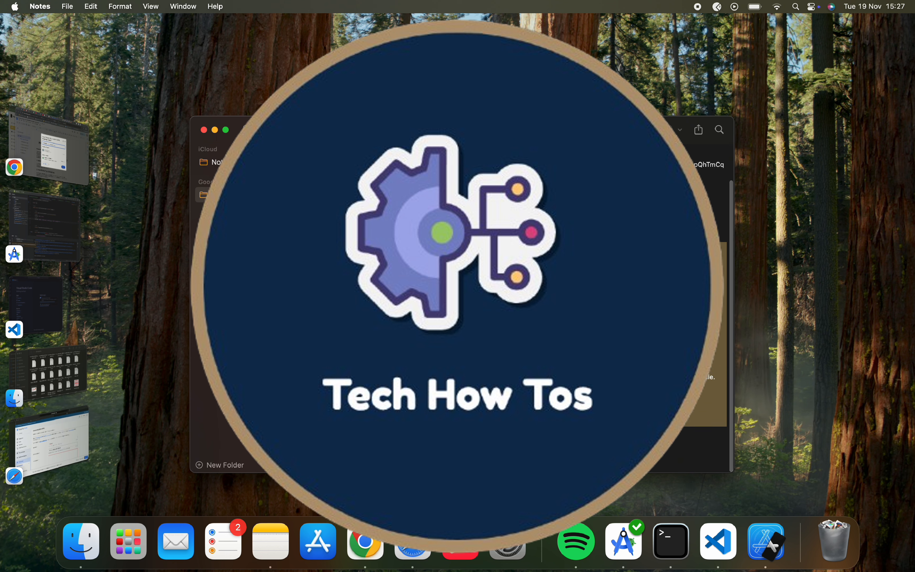
pyautogui.click(51, 441)
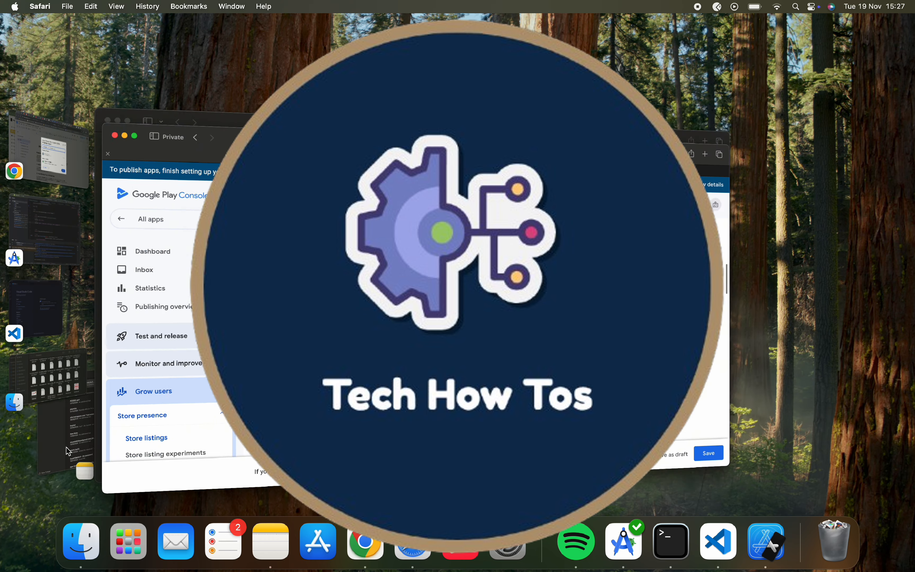
# Tidy the line breaks after 'Welcome to YARABPRO' and around OUR SERVICE.
pyautogui.scroll(-1, 590, 394)
pyautogui.scroll(8, 591, 394)
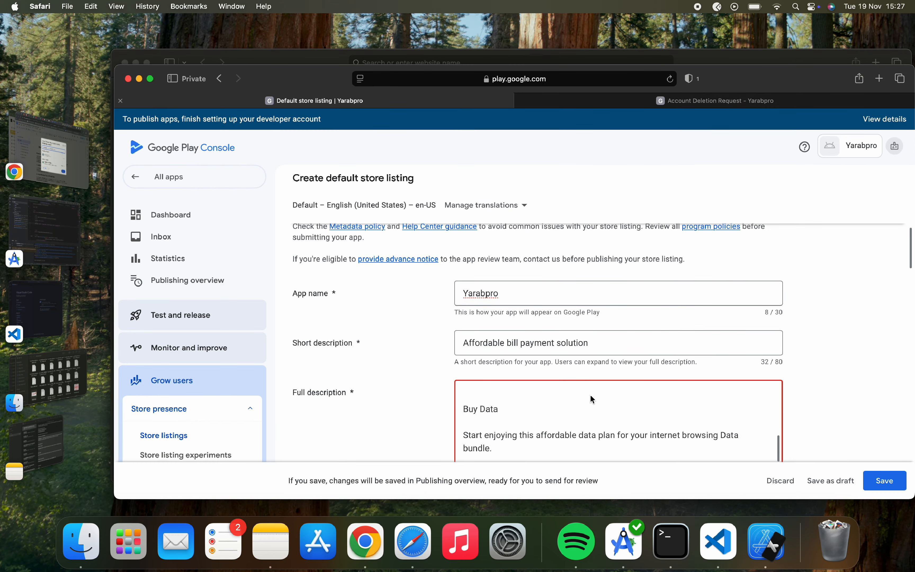
pyautogui.scroll(6, 590, 396)
pyautogui.scroll(-6, 576, 370)
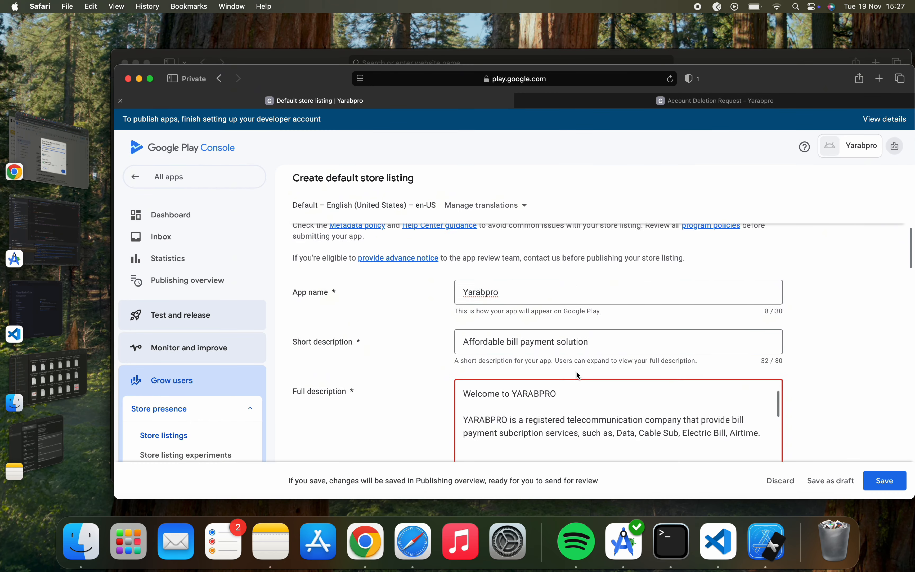
pyautogui.scroll(5, 576, 370)
pyautogui.scroll(-3, 417, 377)
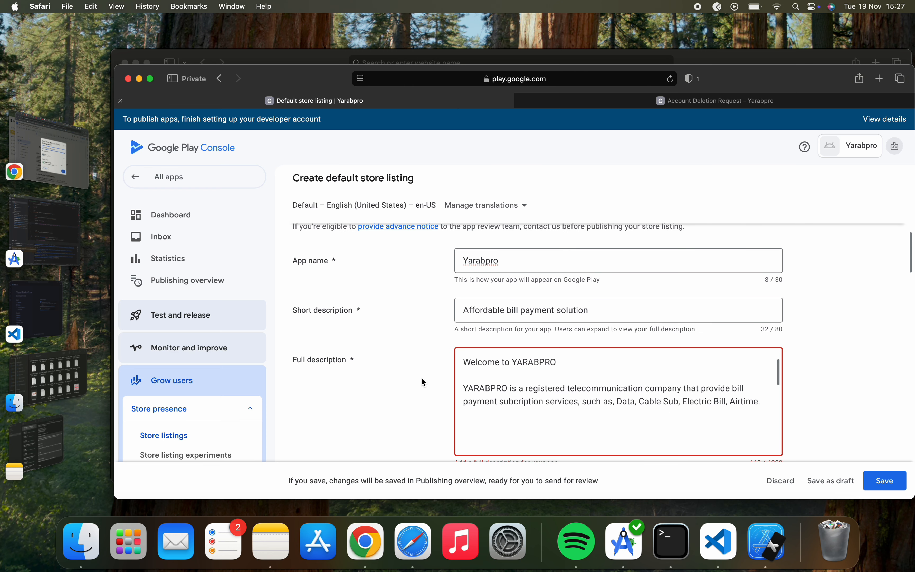
pyautogui.click(475, 377)
pyautogui.press('Return')
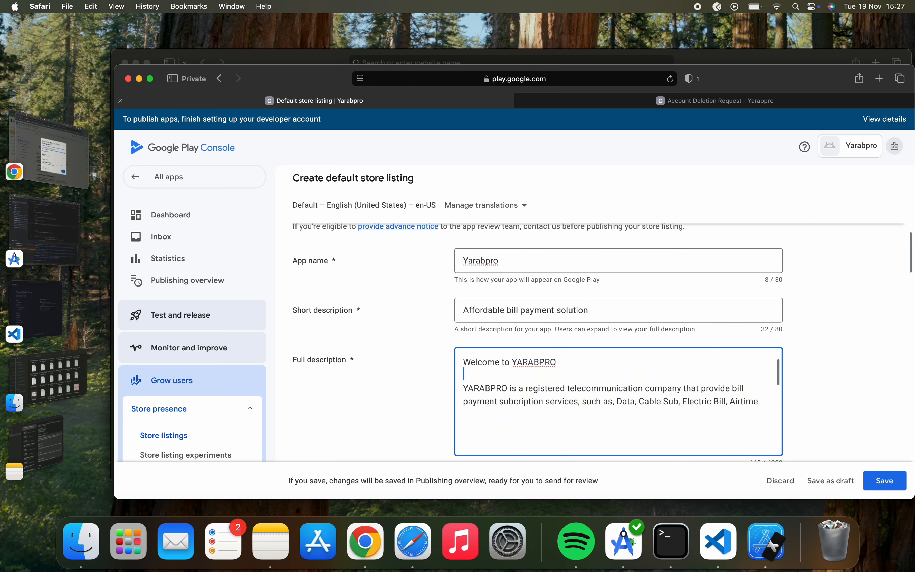
pyautogui.press('BackSpace')
pyautogui.press('BackSpace')
pyautogui.press('BackSpace')
pyautogui.press('Return')
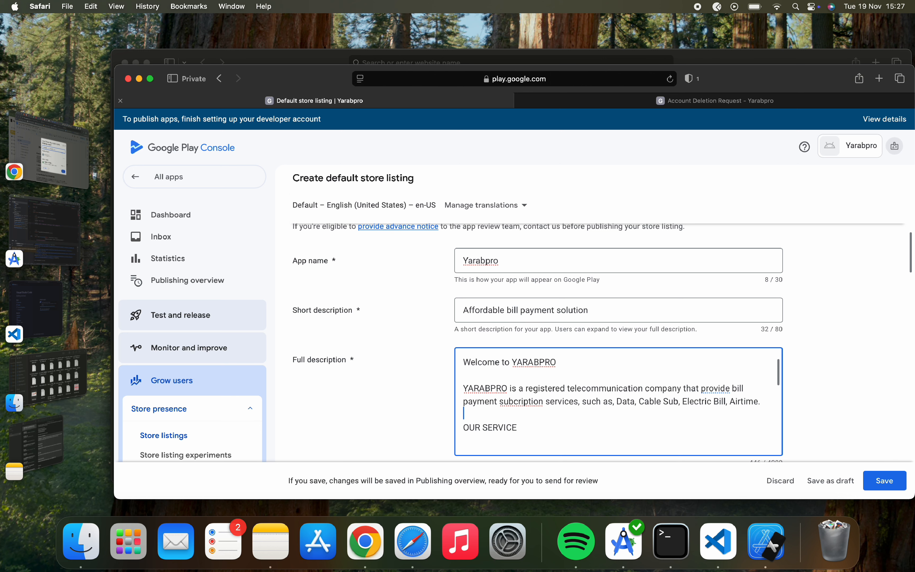
pyautogui.press('BackSpace')
pyautogui.scroll(-2, 495, 431)
# Delete the blank lines around the recharge text, Buy Data, and after 'bundle.'.
pyautogui.click(487, 423)
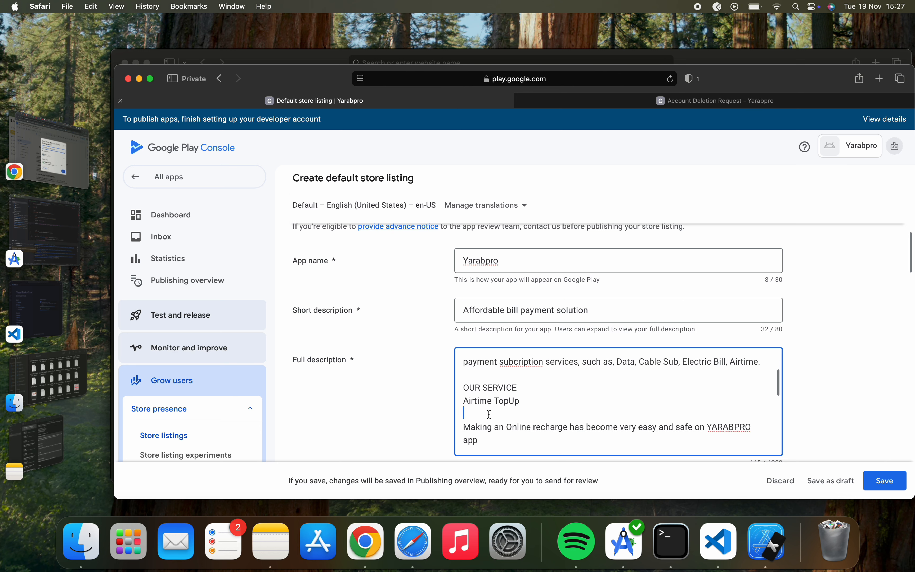
pyautogui.press('BackSpace')
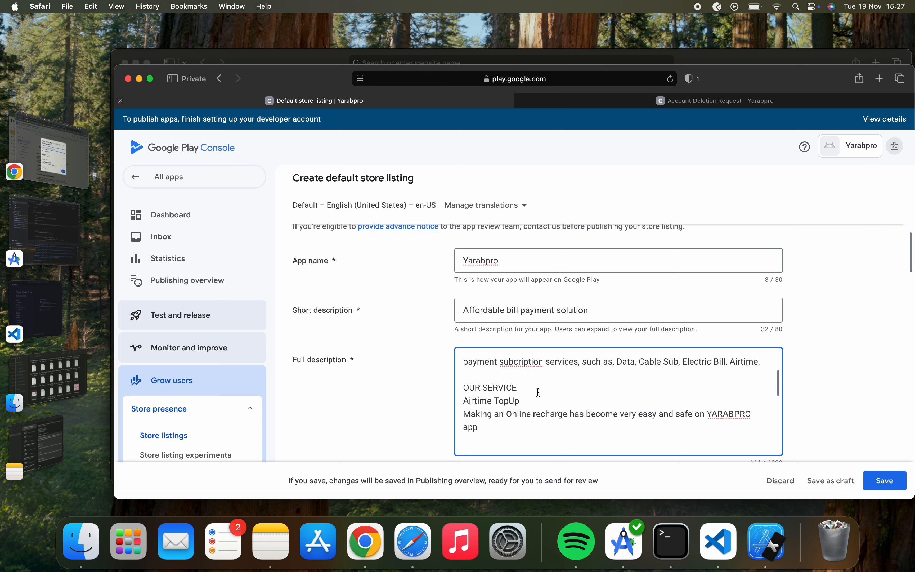
pyautogui.press('Return')
pyautogui.scroll(-2, 620, 401)
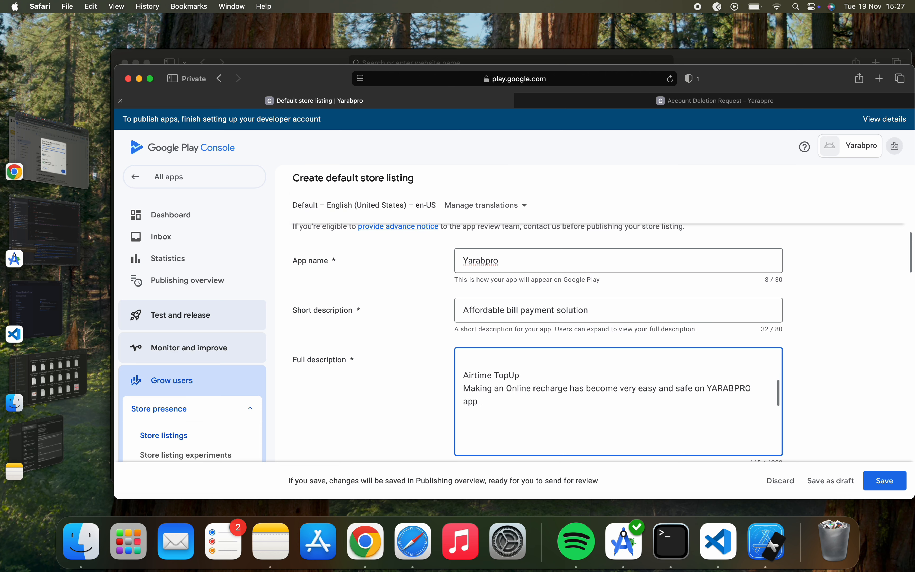
pyautogui.press('BackSpace')
pyautogui.scroll(-2, 499, 414)
pyautogui.press('BackSpace')
pyautogui.scroll(-5, 491, 404)
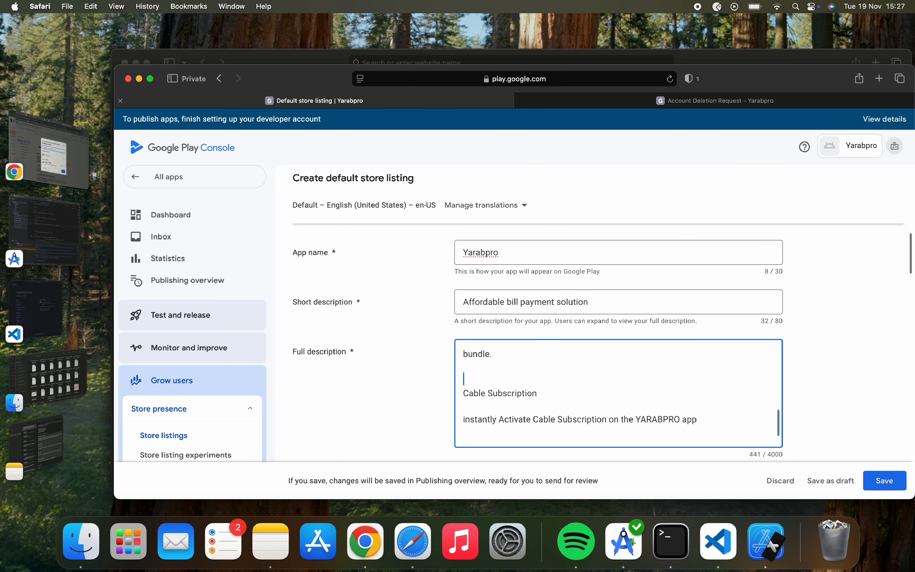
pyautogui.press('BackSpace')
pyautogui.press('BackSpace')
pyautogui.scroll(-3, 509, 405)
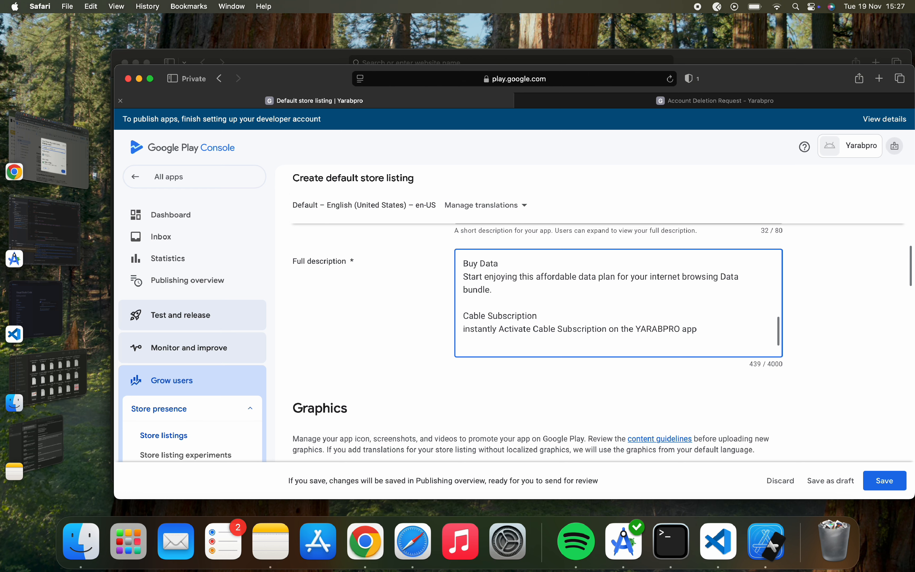
pyautogui.scroll(3, 561, 338)
pyautogui.scroll(10, 561, 337)
pyautogui.scroll(-15, 560, 337)
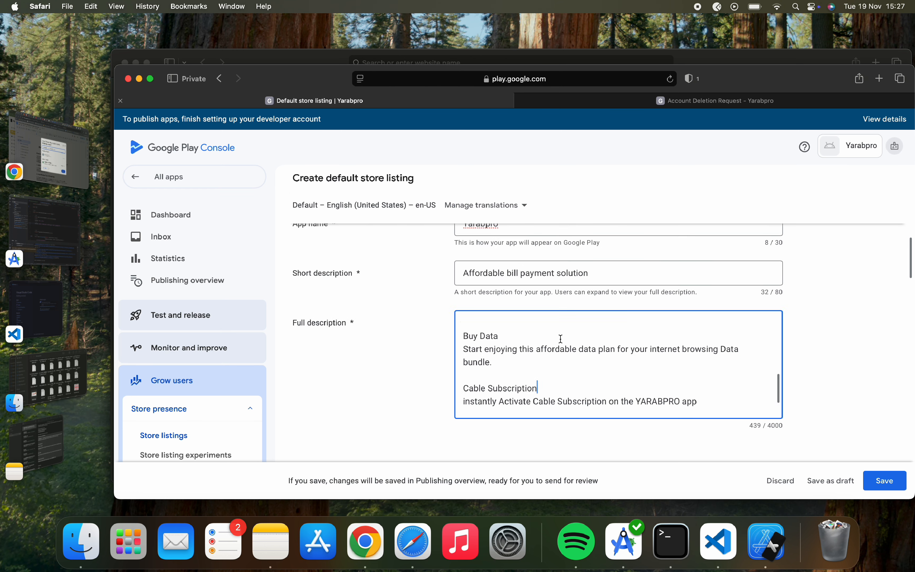
# Upload -custom (63).png as the app icon and highlight the required icon dimensions.
pyautogui.scroll(-1, 561, 338)
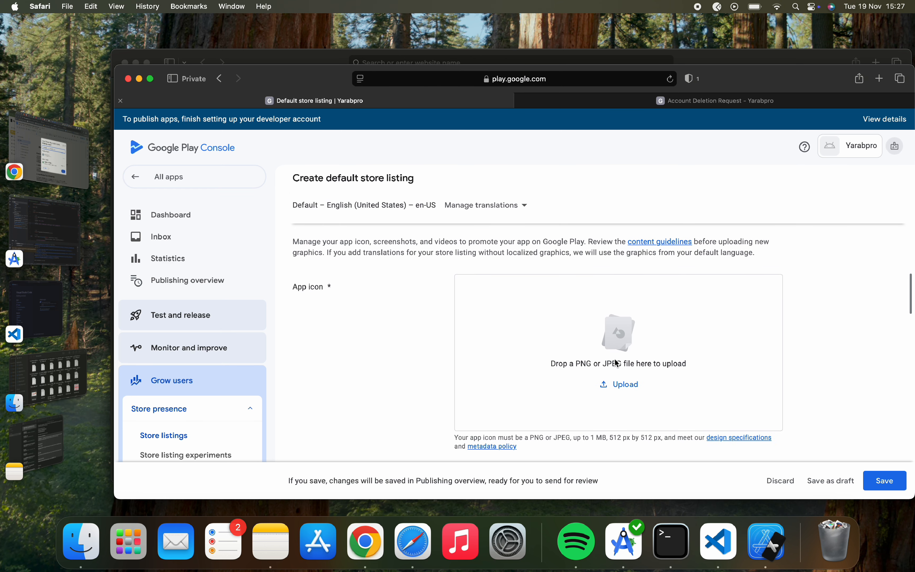
pyautogui.scroll(3, 587, 386)
pyautogui.scroll(-4, 584, 375)
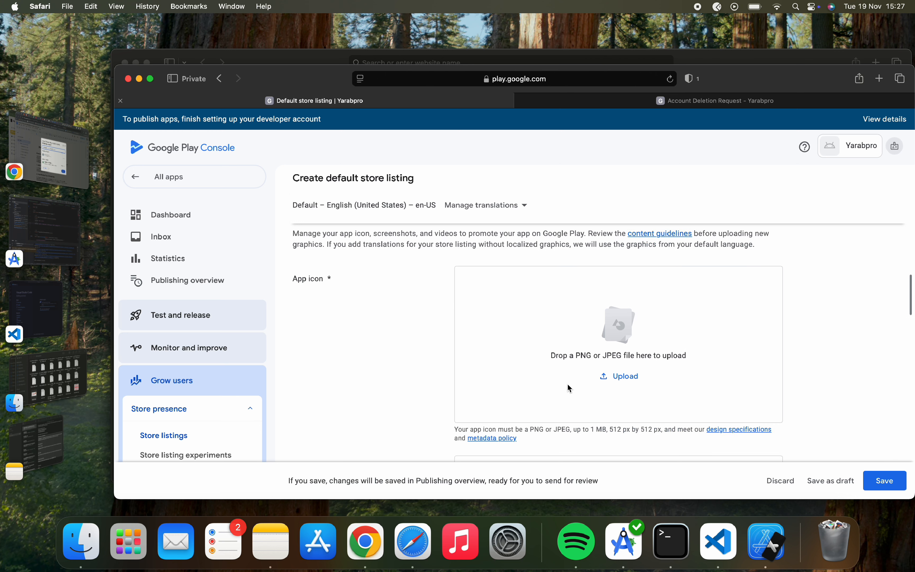
pyautogui.click(628, 376)
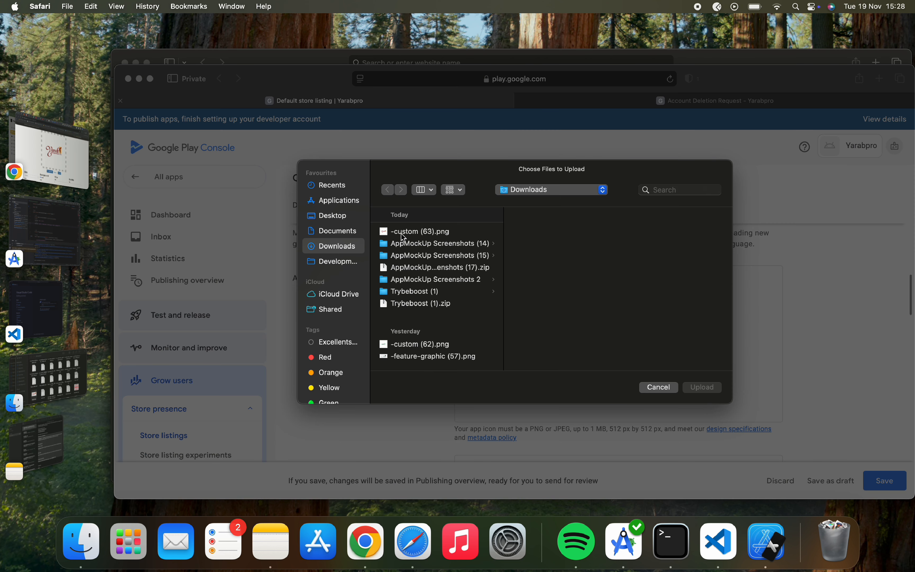
pyautogui.click(420, 234)
pyautogui.click(698, 386)
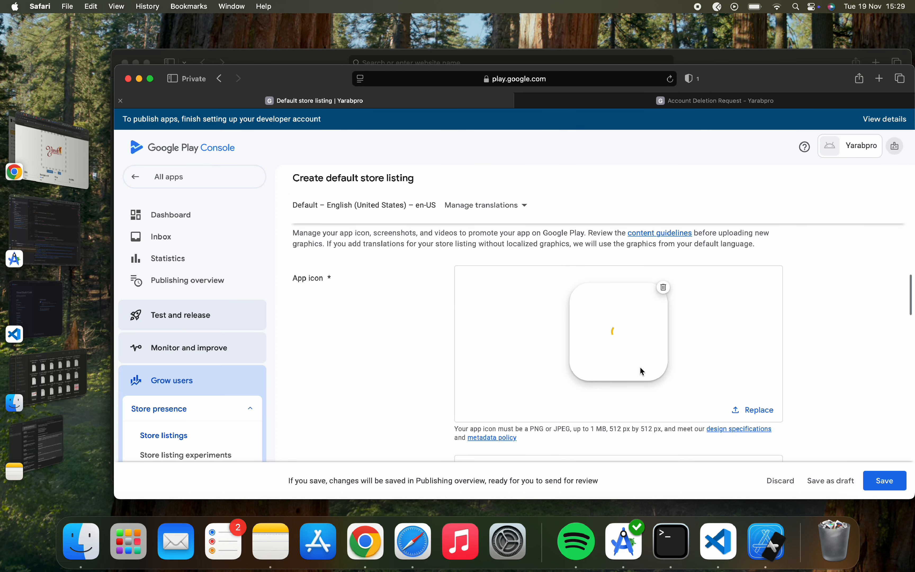
pyautogui.scroll(-3, 660, 337)
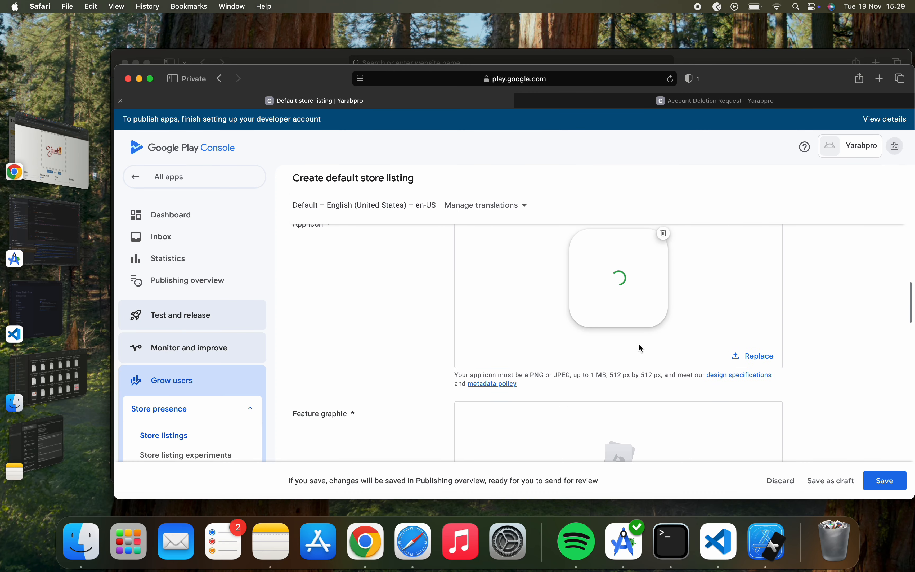
pyautogui.moveTo(609, 375); pyautogui.dragTo(657, 376)
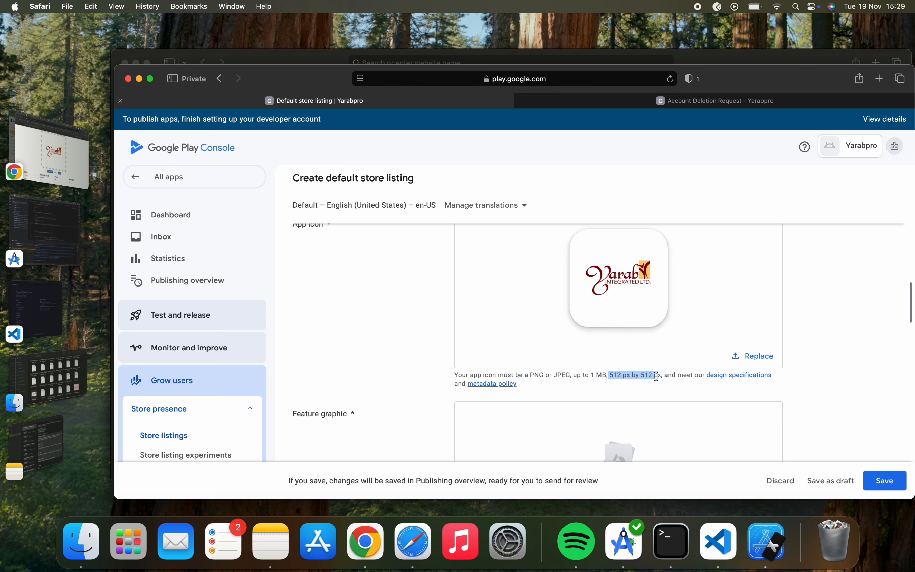
pyautogui.click(76, 159)
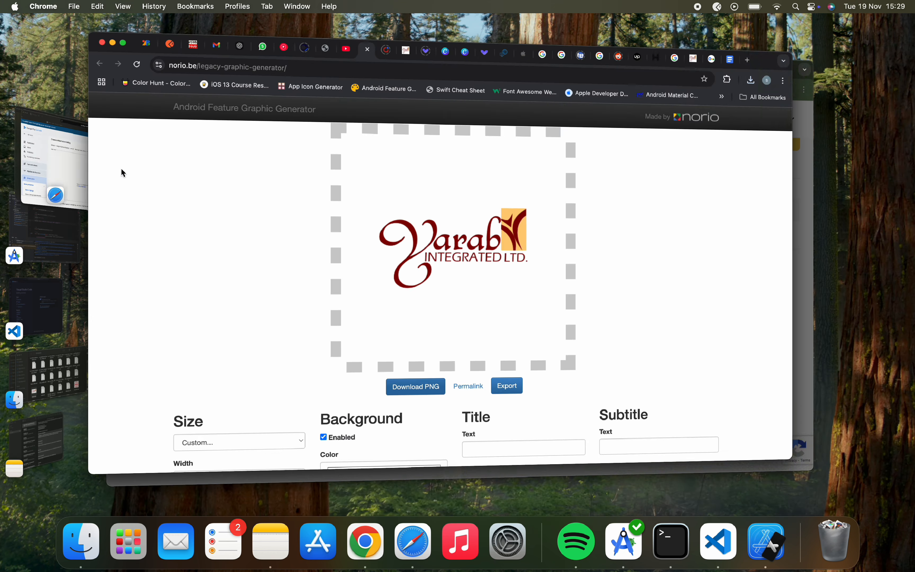
pyautogui.scroll(-3, 287, 369)
pyautogui.scroll(-2, 229, 427)
pyautogui.click(214, 396)
pyautogui.click(216, 434)
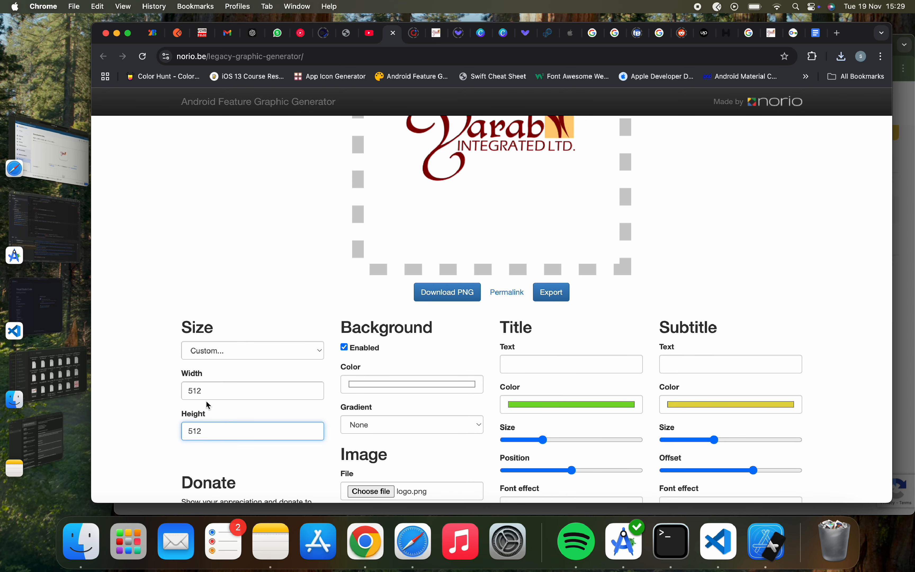
pyautogui.scroll(3, 213, 429)
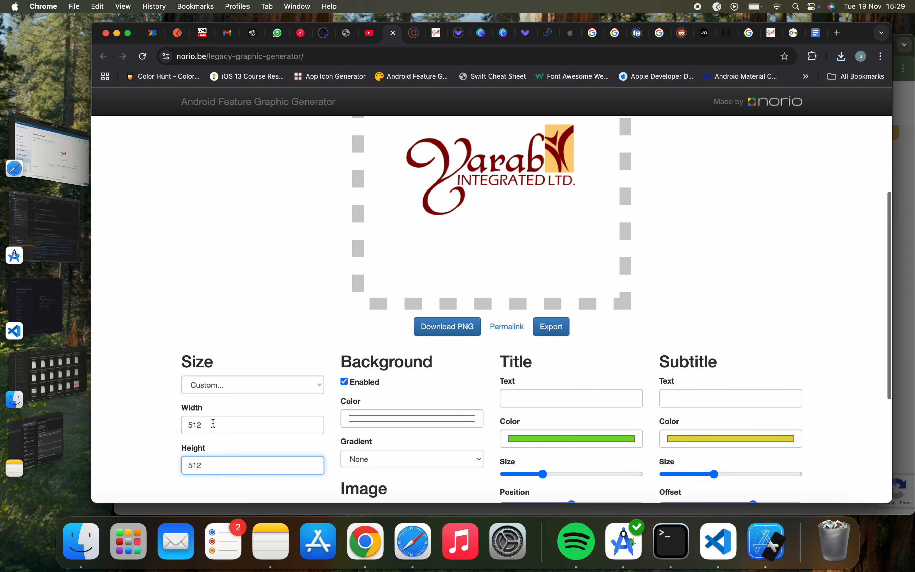
pyautogui.scroll(2, 212, 423)
pyautogui.scroll(-3, 212, 424)
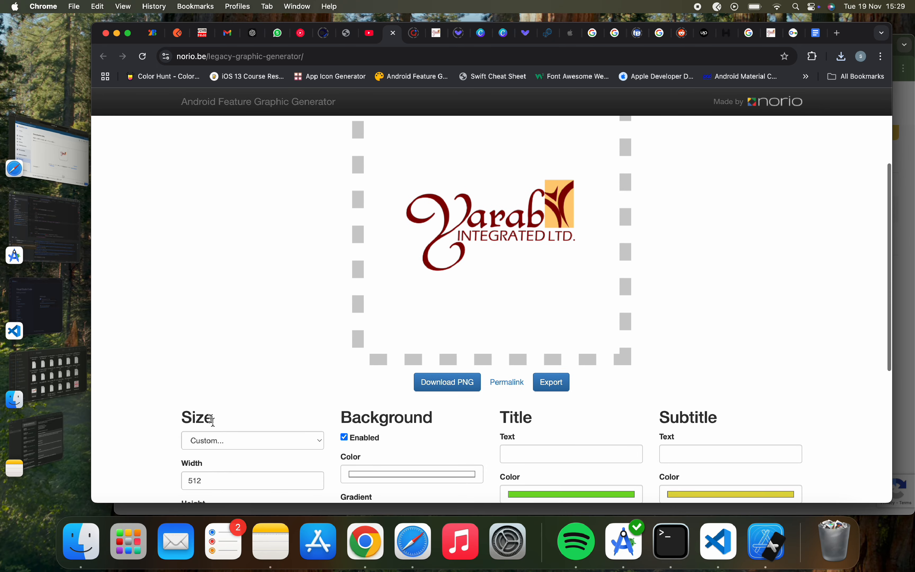
pyautogui.click(49, 155)
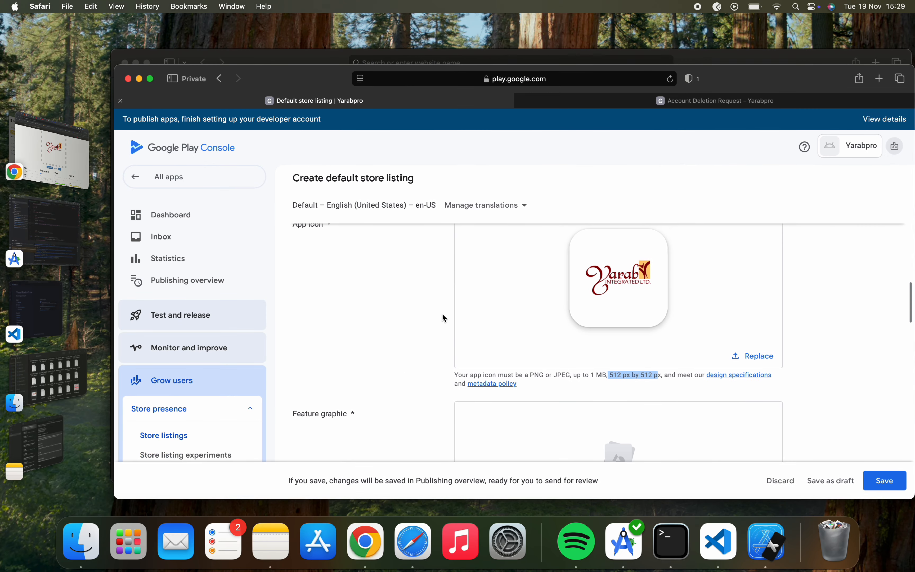
# Upload -feature-graphic (58).png from Downloads as the feature graphic.
pyautogui.scroll(-10, 461, 322)
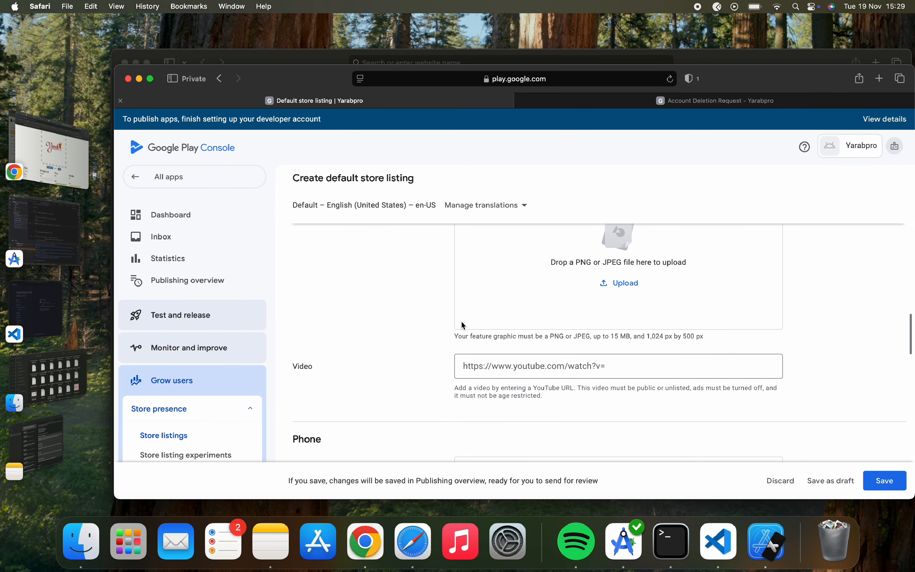
pyautogui.scroll(-2, 461, 322)
pyautogui.scroll(8, 461, 322)
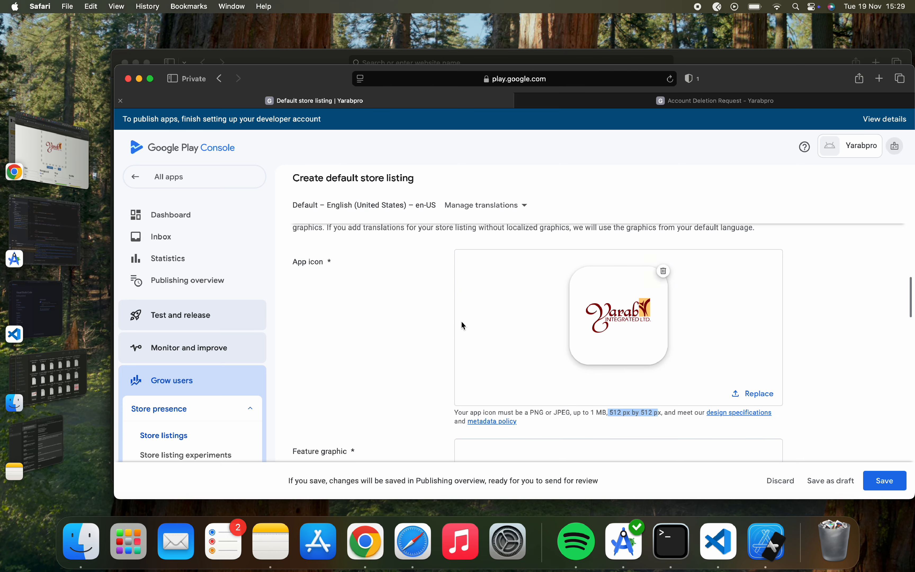
pyautogui.scroll(-5, 461, 322)
pyautogui.scroll(3, 461, 322)
pyautogui.click(617, 404)
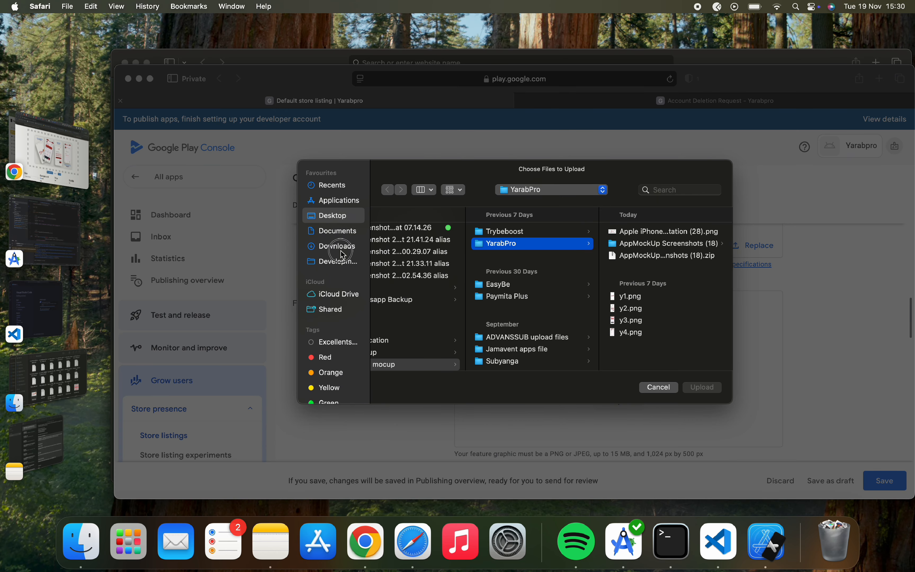
pyautogui.click(342, 252)
pyautogui.click(419, 244)
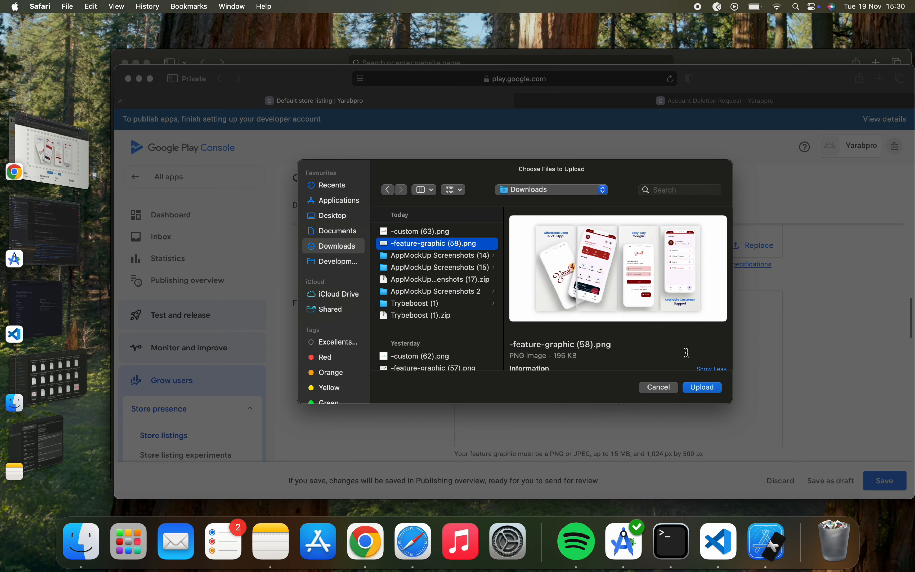
pyautogui.click(705, 389)
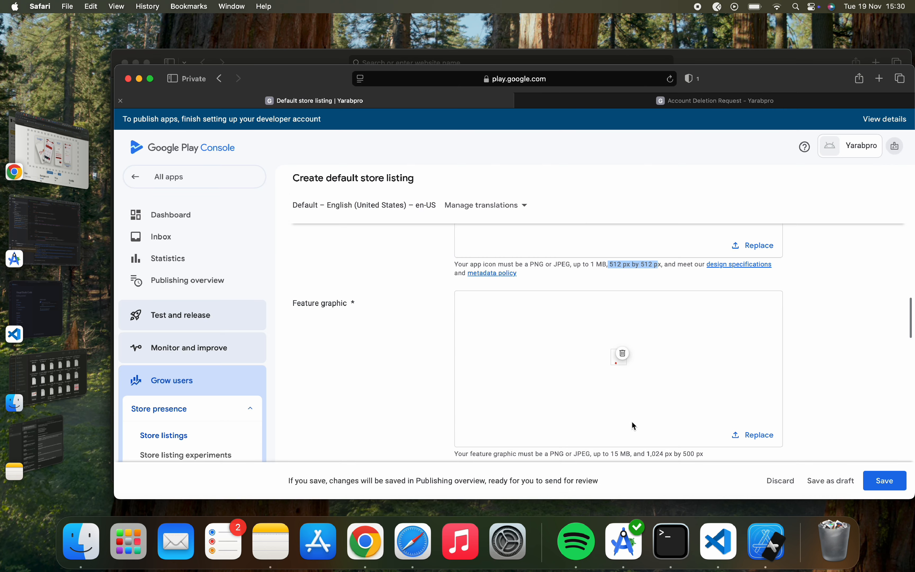
pyautogui.scroll(-10, 634, 426)
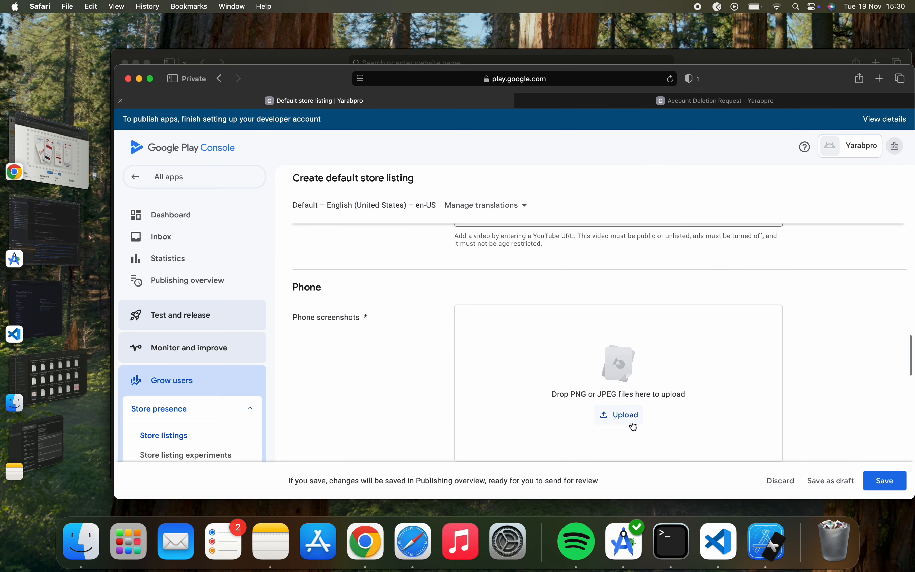
pyautogui.click(634, 425)
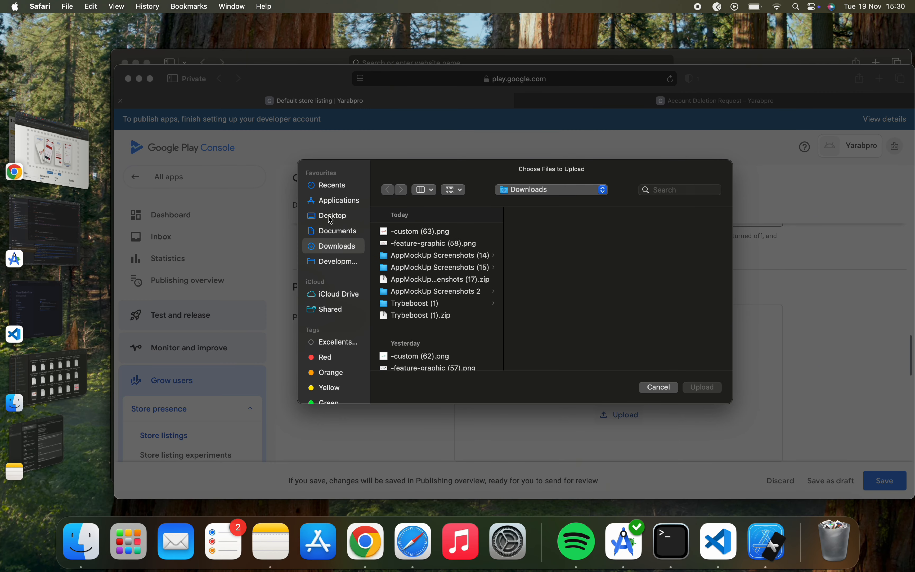
# Browse from Desktop through backup, client mocup and YarabPro to the 1242x2688 screenshots folder.
pyautogui.click(330, 216)
pyautogui.scroll(-15, 410, 268)
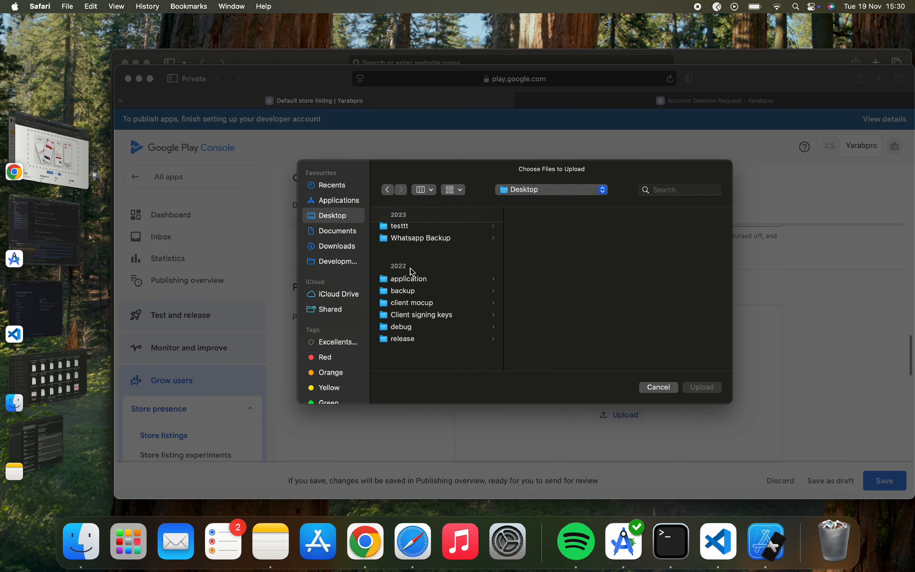
pyautogui.scroll(2, 420, 303)
pyautogui.click(422, 315)
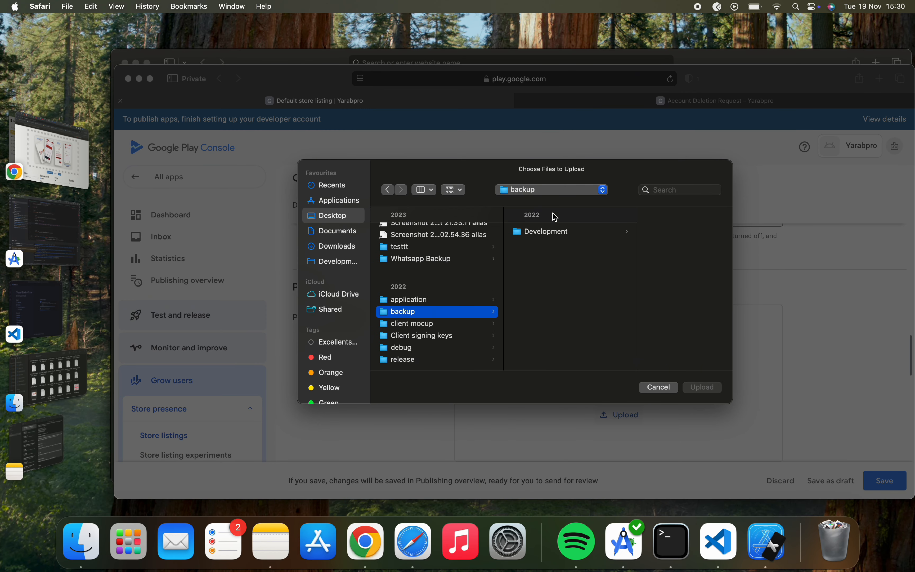
pyautogui.click(446, 326)
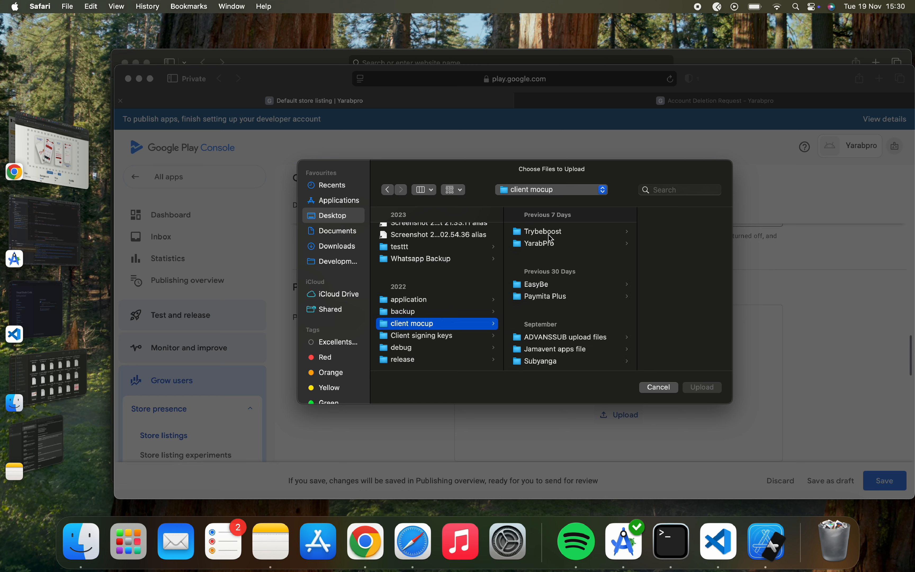
pyautogui.click(551, 244)
pyautogui.click(652, 247)
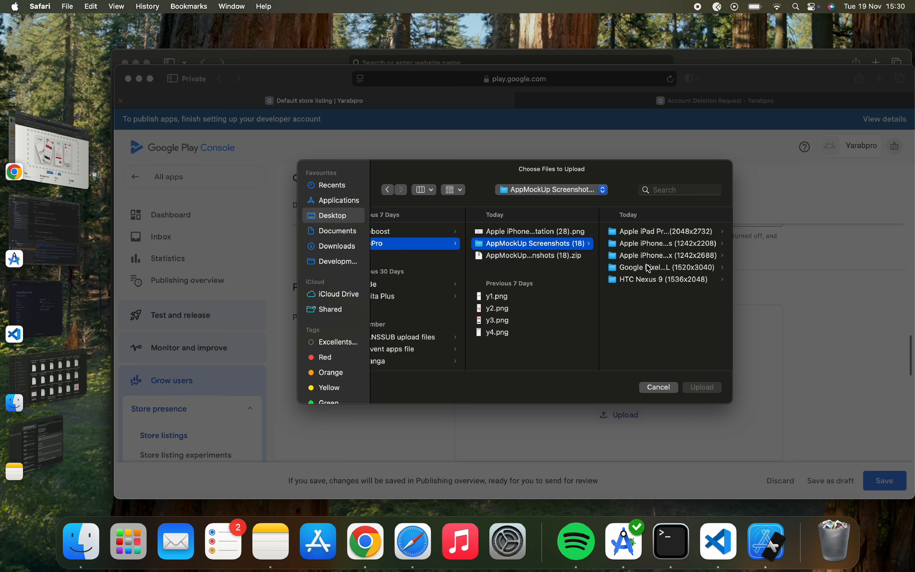
pyautogui.click(647, 255)
# Select four iPhone screenshots and upload them as phone screenshots.
pyautogui.click(630, 231)
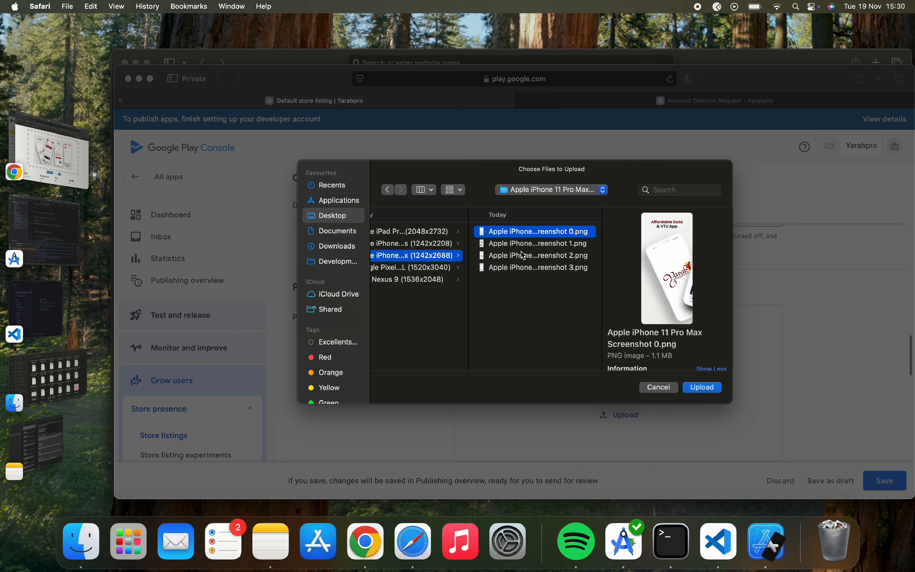
pyautogui.keyDown('super'); pyautogui.click(516, 244); pyautogui.keyUp('super')
pyautogui.keyDown('super'); pyautogui.click(514, 256); pyautogui.keyUp('super')
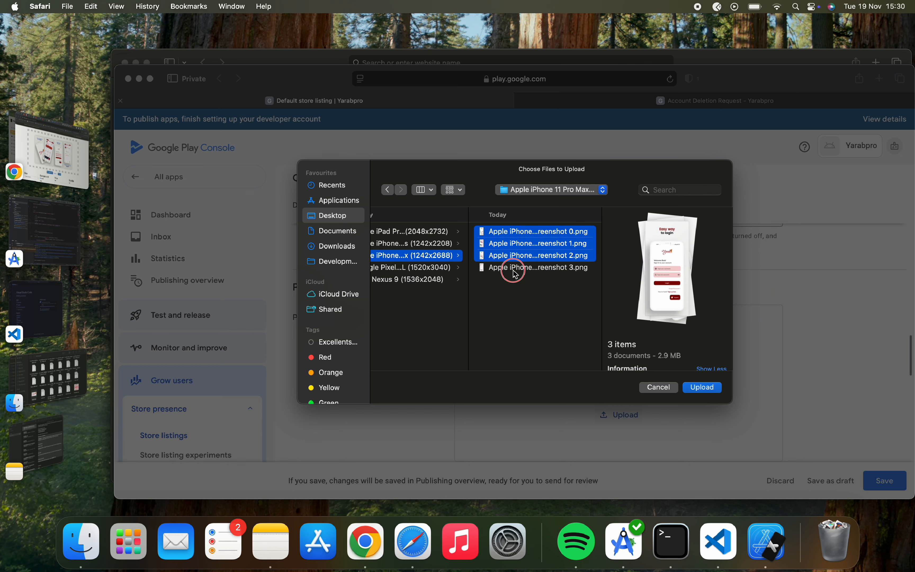
pyautogui.keyDown('super'); pyautogui.click(512, 267); pyautogui.keyUp('super')
pyautogui.click(703, 388)
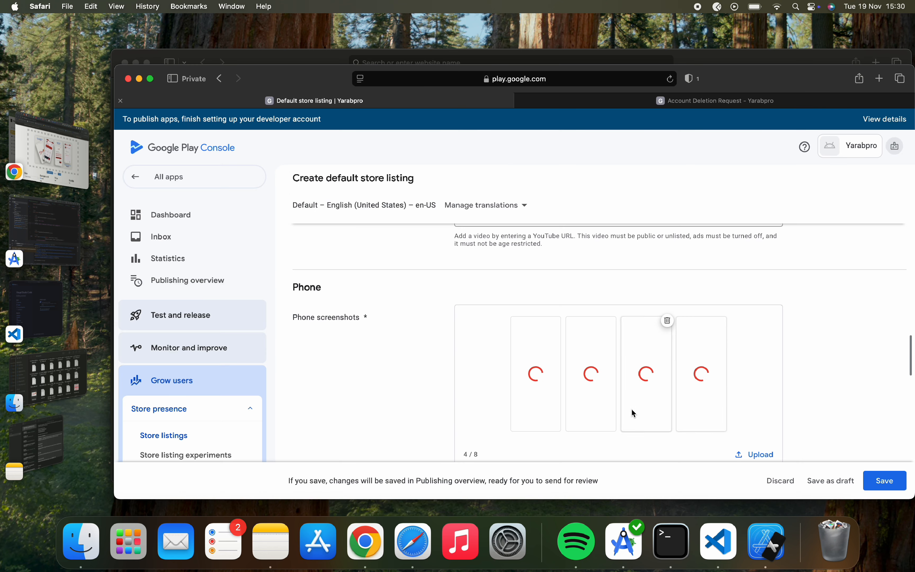
pyautogui.scroll(10, 631, 412)
# Review the graphics, phone, tablet and Chromebook sections, then save the store listing.
pyautogui.scroll(5, 631, 413)
pyautogui.scroll(-6, 630, 412)
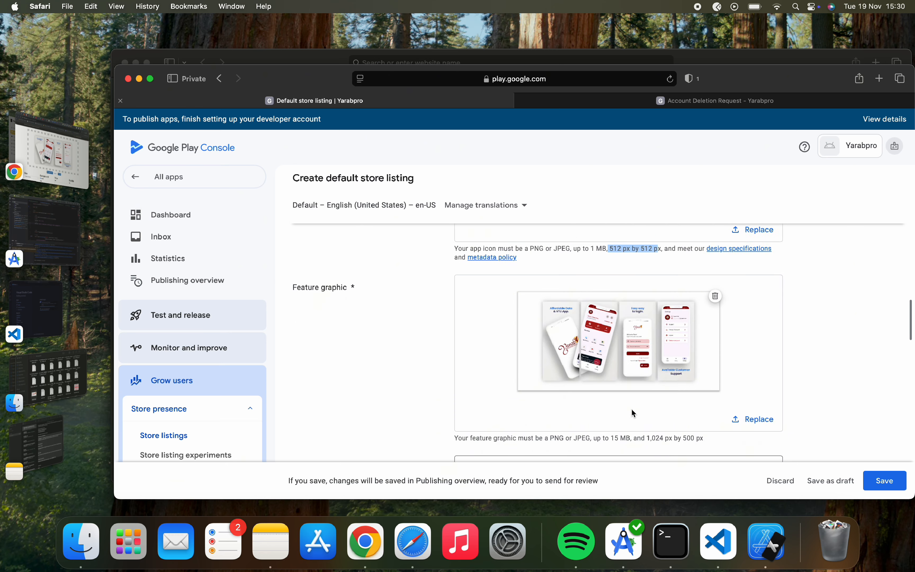
pyautogui.scroll(5, 631, 413)
pyautogui.scroll(-10, 368, 350)
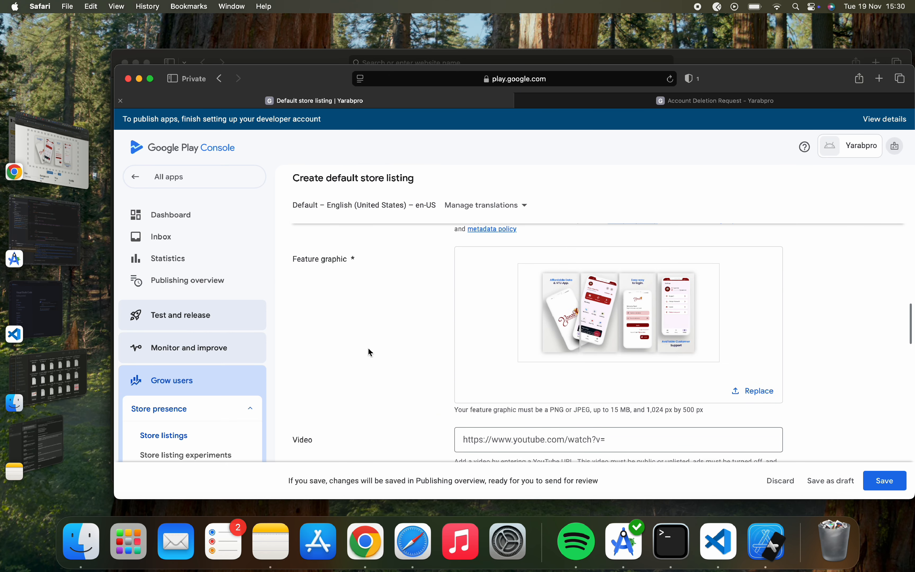
pyautogui.scroll(-3, 371, 351)
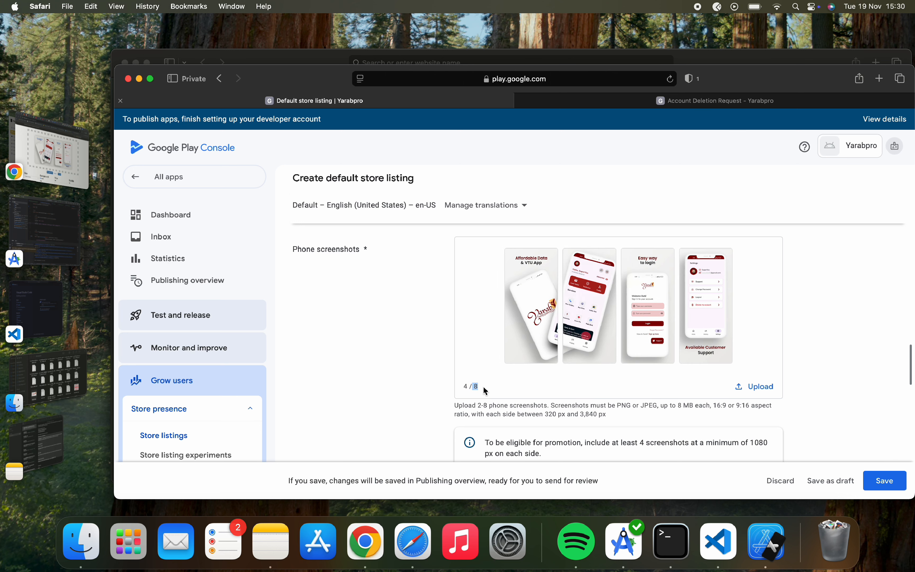
pyautogui.scroll(-6, 552, 305)
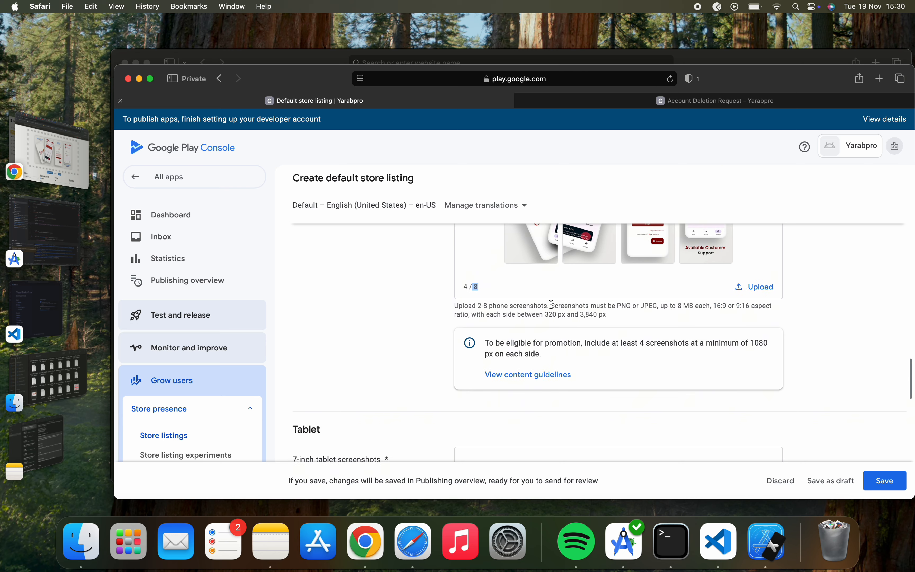
pyautogui.scroll(-10, 552, 304)
pyautogui.scroll(10, 550, 305)
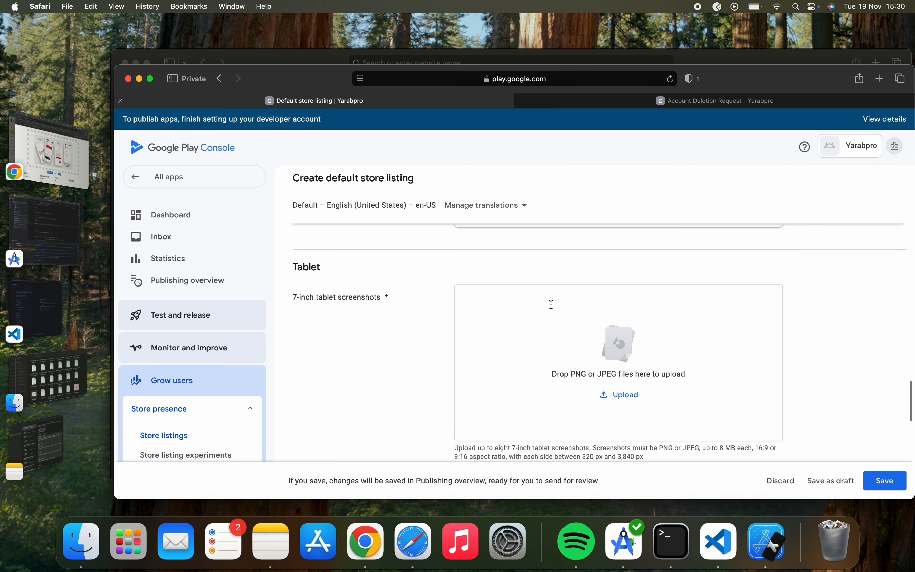
pyautogui.scroll(3, 551, 299)
pyautogui.scroll(-10, 551, 299)
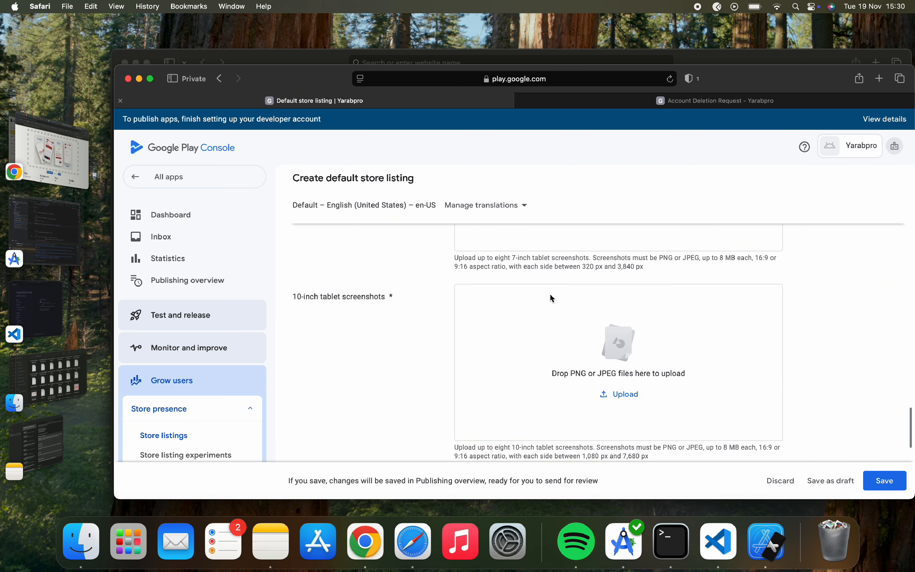
pyautogui.scroll(1, 549, 292)
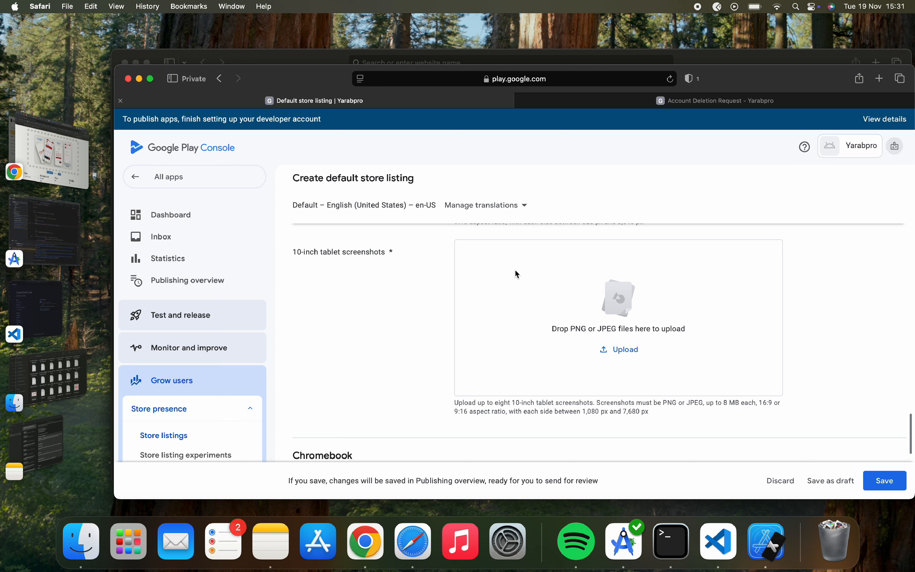
pyautogui.scroll(-10, 517, 273)
pyautogui.scroll(3, 520, 310)
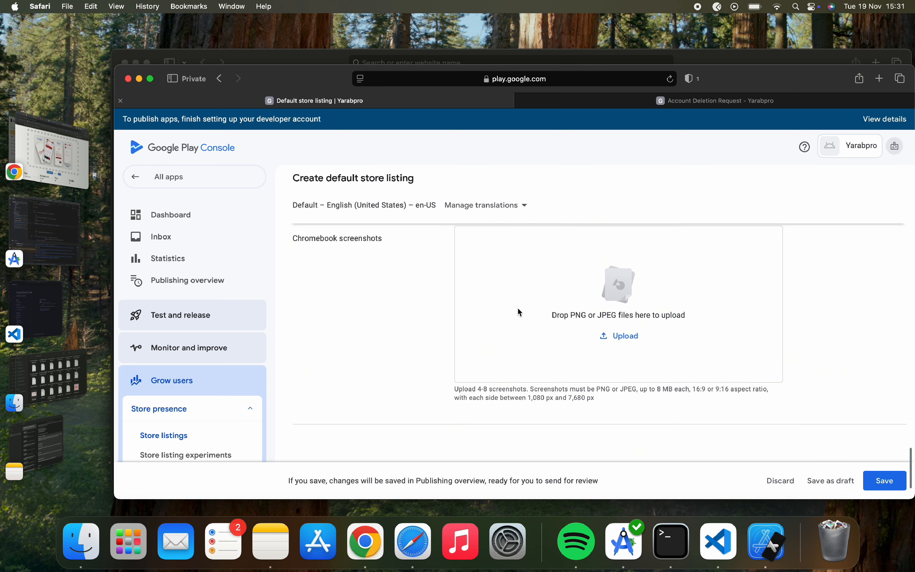
pyautogui.scroll(15, 518, 309)
pyautogui.scroll(-2, 517, 309)
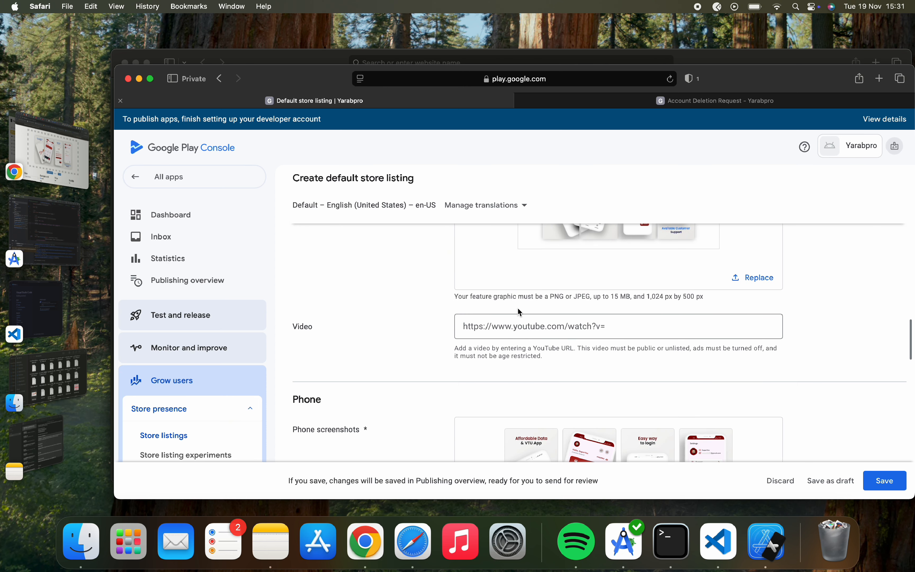
pyautogui.click(537, 327)
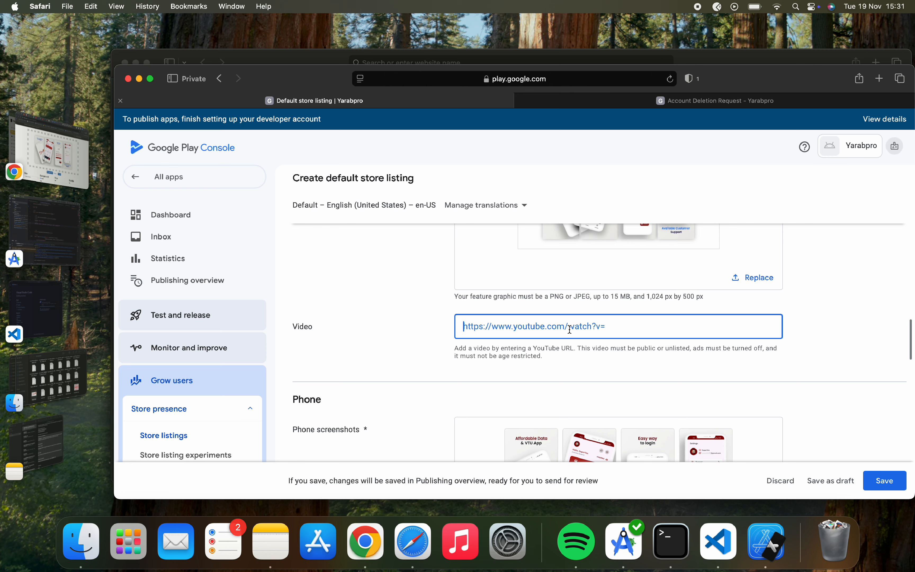
pyautogui.scroll(-3, 570, 328)
pyautogui.scroll(2, 584, 282)
pyautogui.scroll(-2, 586, 290)
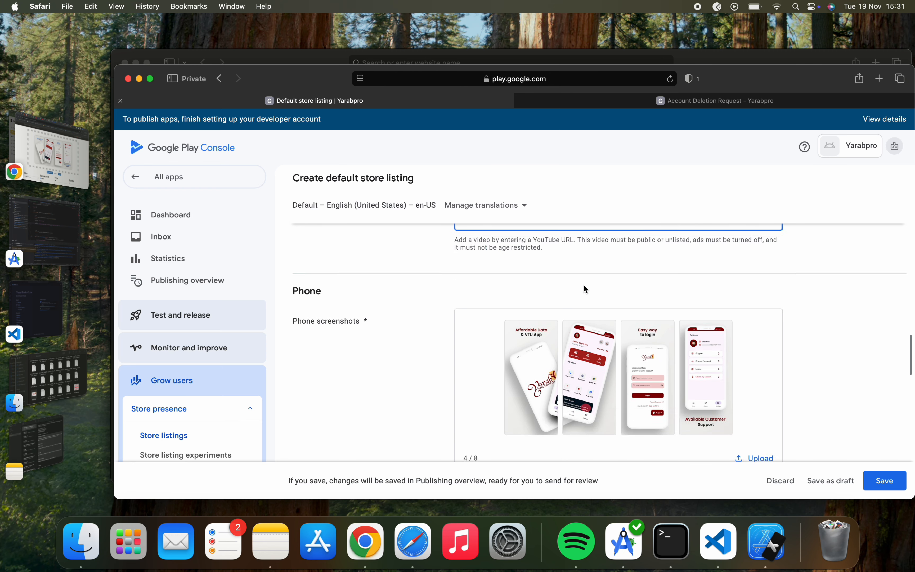
pyautogui.scroll(-10, 586, 290)
pyautogui.scroll(5, 586, 289)
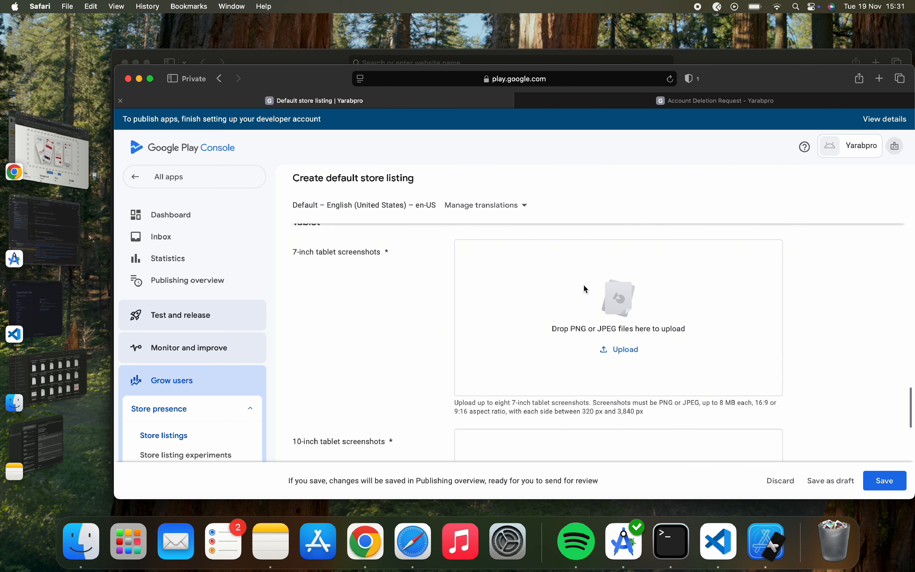
pyautogui.scroll(3, 586, 290)
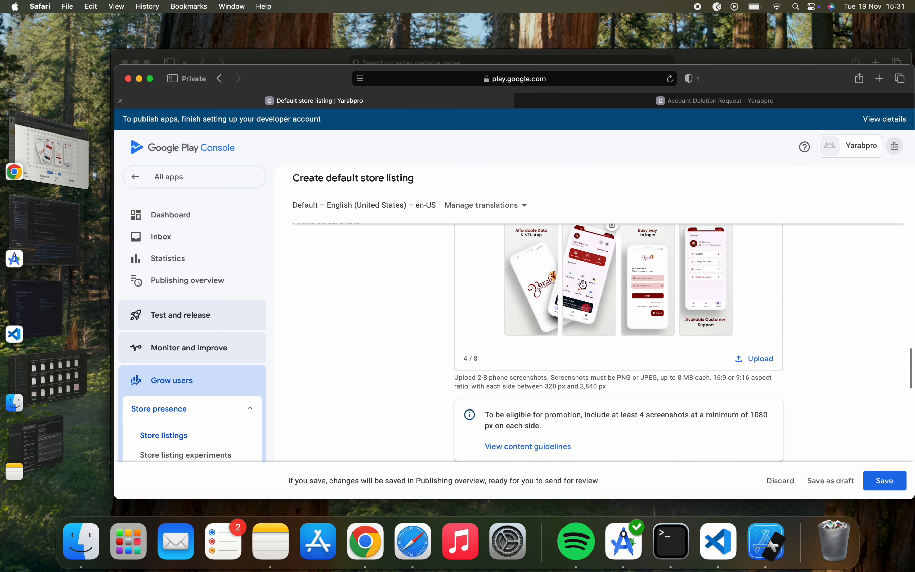
pyautogui.click(887, 485)
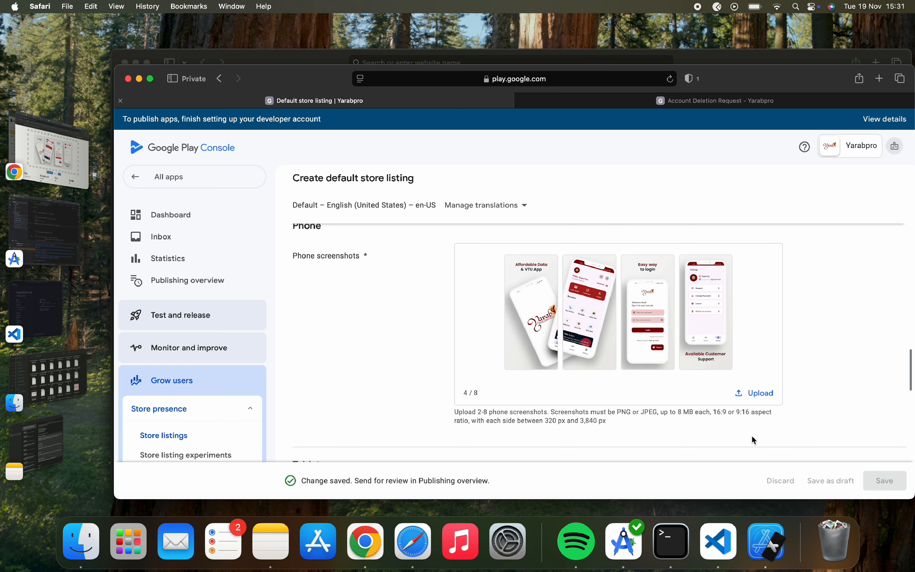
# Go back to Store listings, dismiss the popup, and confirm the default listing is Ready to send for review.
pyautogui.scroll(-5, 752, 437)
pyautogui.scroll(10, 752, 437)
pyautogui.scroll(10, 752, 437)
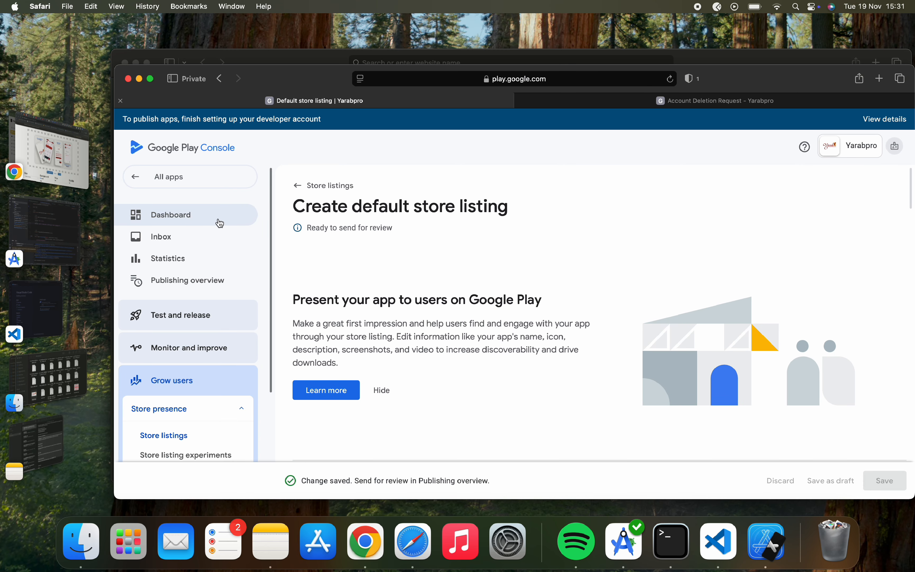
pyautogui.click(309, 185)
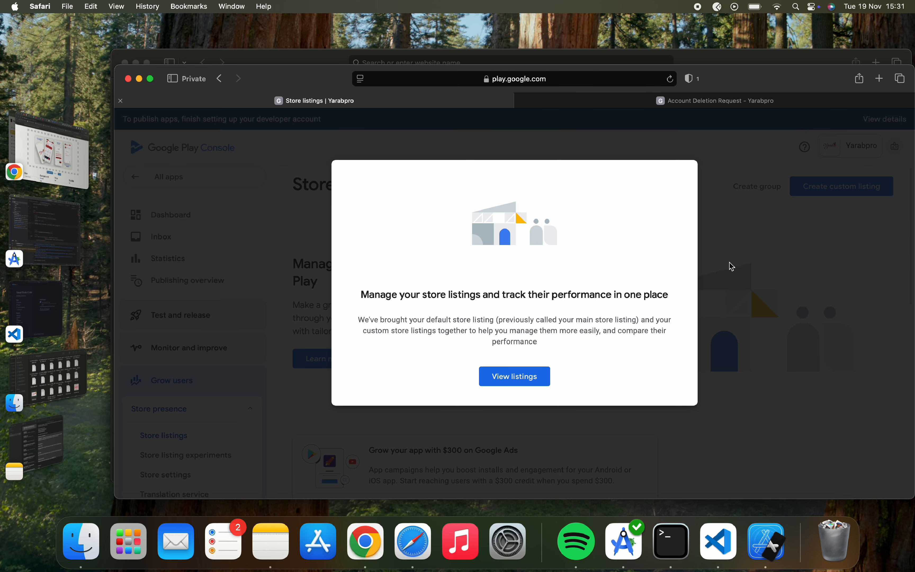
pyautogui.click(512, 376)
pyautogui.scroll(-5, 471, 405)
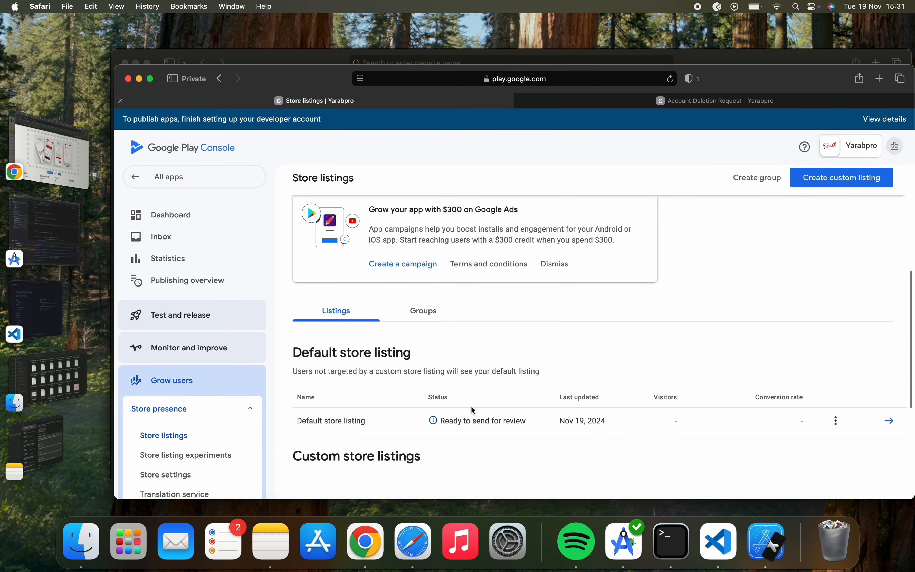
pyautogui.scroll(-4, 471, 406)
pyautogui.scroll(10, 471, 405)
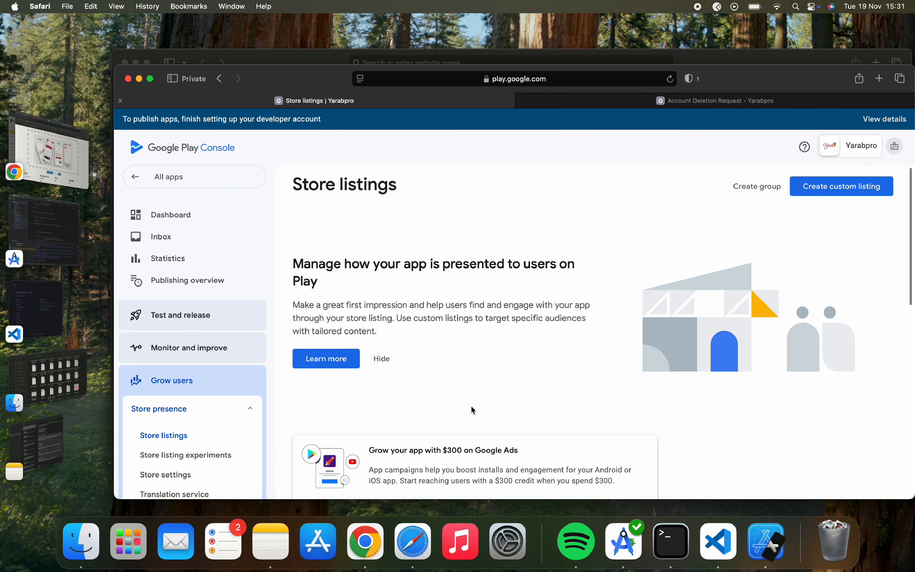
# Open the app Dashboard via Inbox and scroll to the Production section.
pyautogui.click(233, 232)
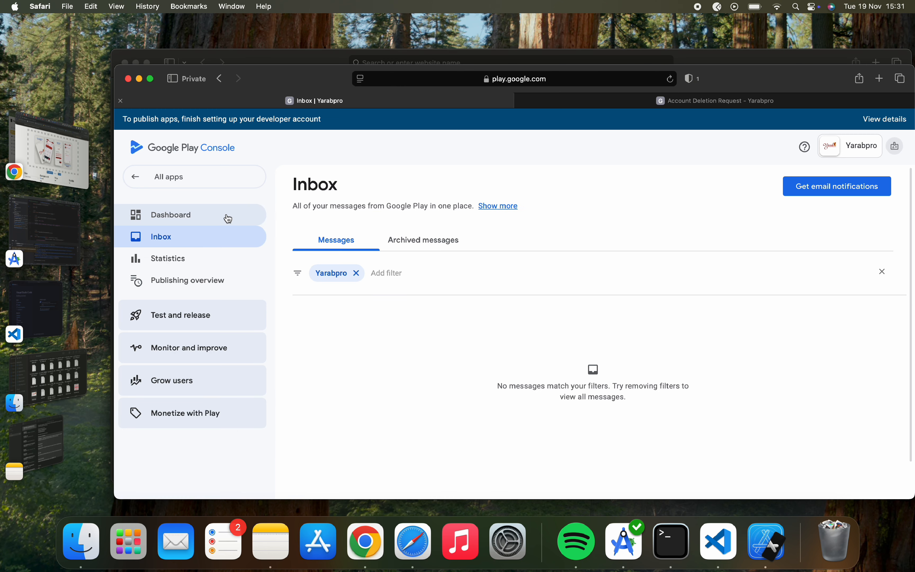
pyautogui.click(226, 213)
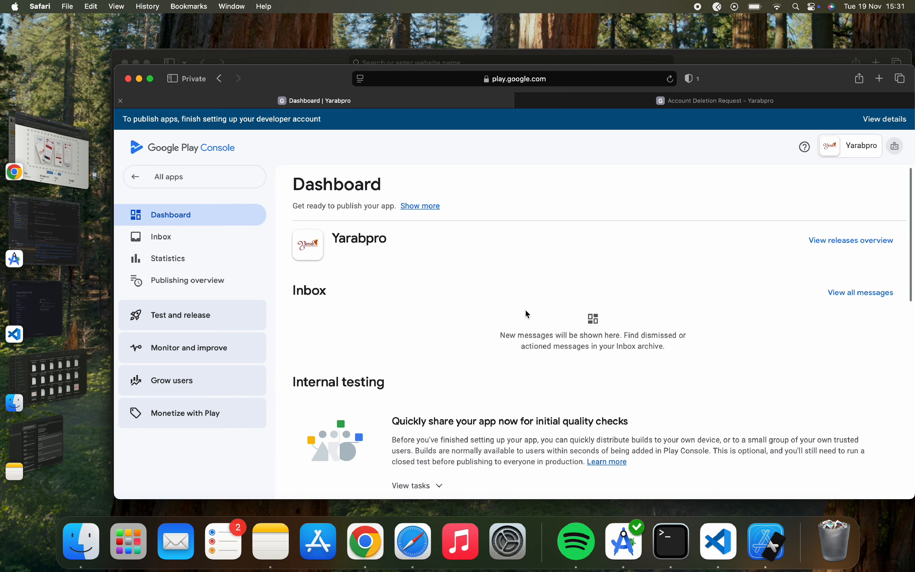
pyautogui.scroll(-10, 525, 311)
pyautogui.scroll(10, 526, 311)
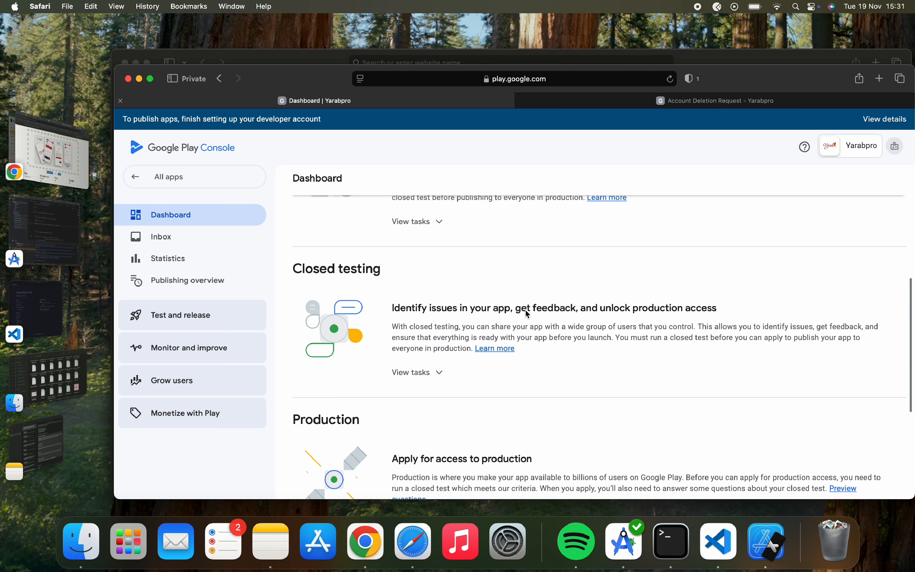
pyautogui.scroll(3, 528, 313)
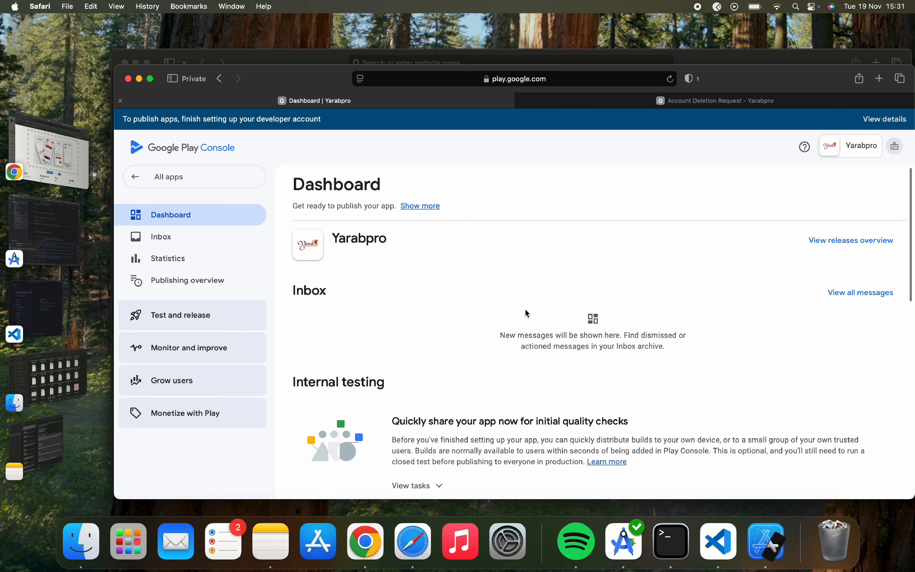
pyautogui.scroll(-10, 528, 313)
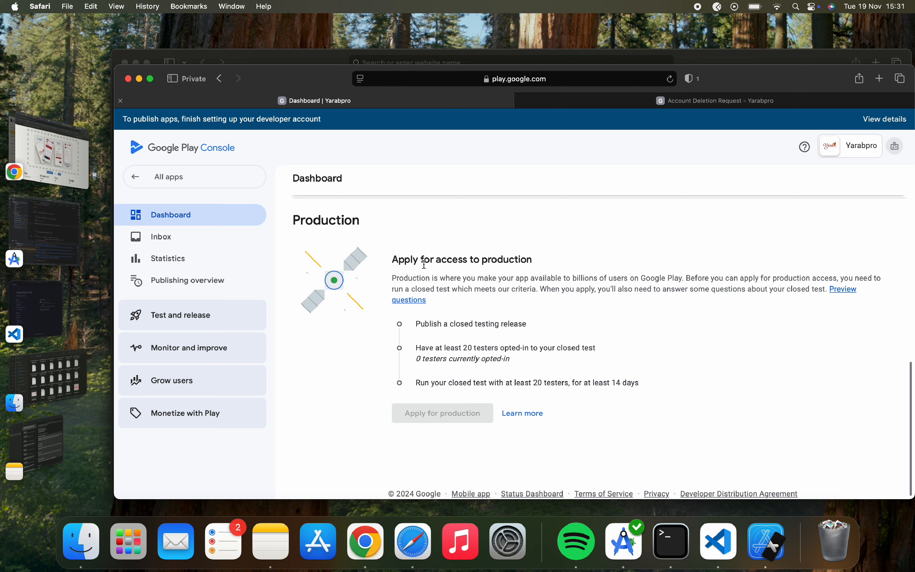
# Highlight the production access requirements: a closed test with 20 testers over 14 days.
pyautogui.moveTo(291, 220); pyautogui.dragTo(556, 259)
pyautogui.click(556, 262)
pyautogui.moveTo(393, 263); pyautogui.dragTo(538, 267)
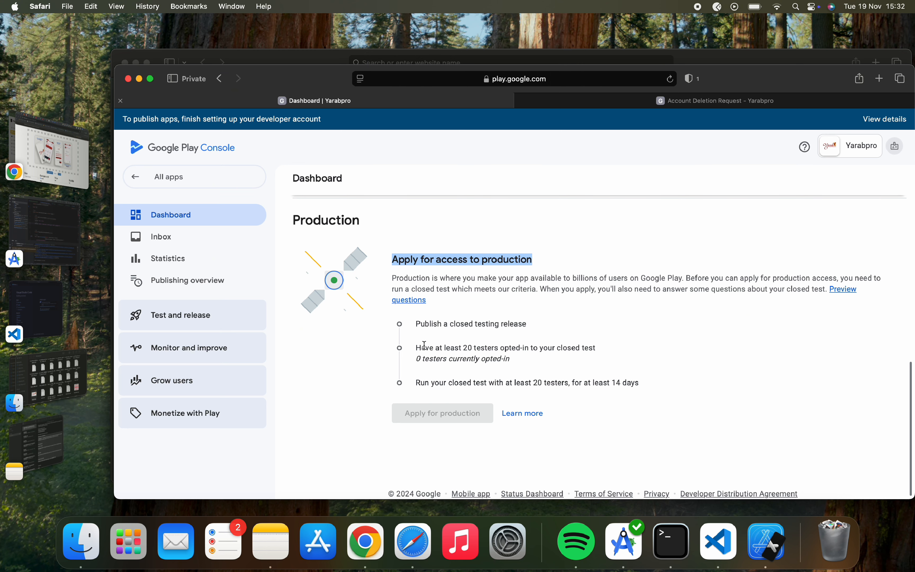
pyautogui.click(452, 326)
pyautogui.scroll(1, 480, 337)
pyautogui.scroll(-1, 479, 339)
pyautogui.moveTo(414, 324); pyautogui.dragTo(626, 387)
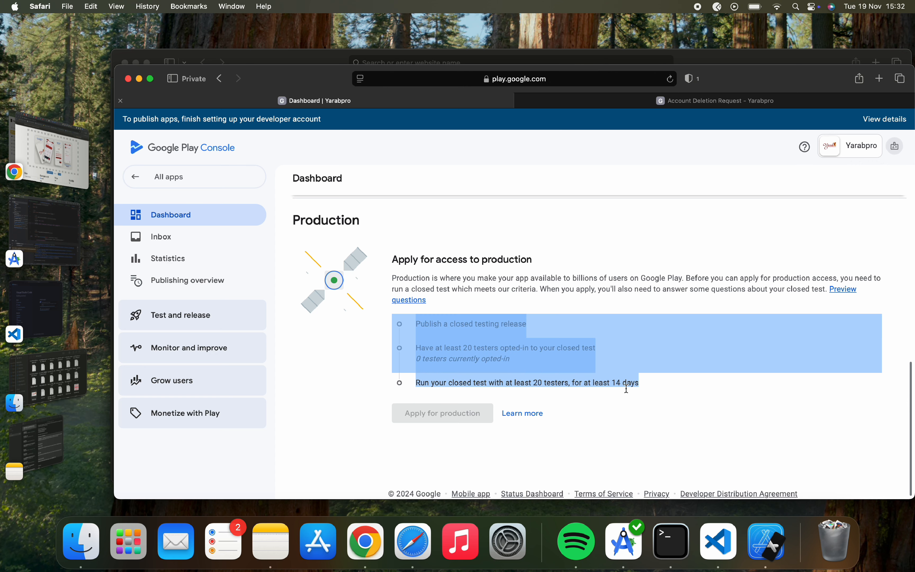
pyautogui.click(316, 224)
pyautogui.scroll(3, 419, 279)
pyautogui.scroll(4, 419, 279)
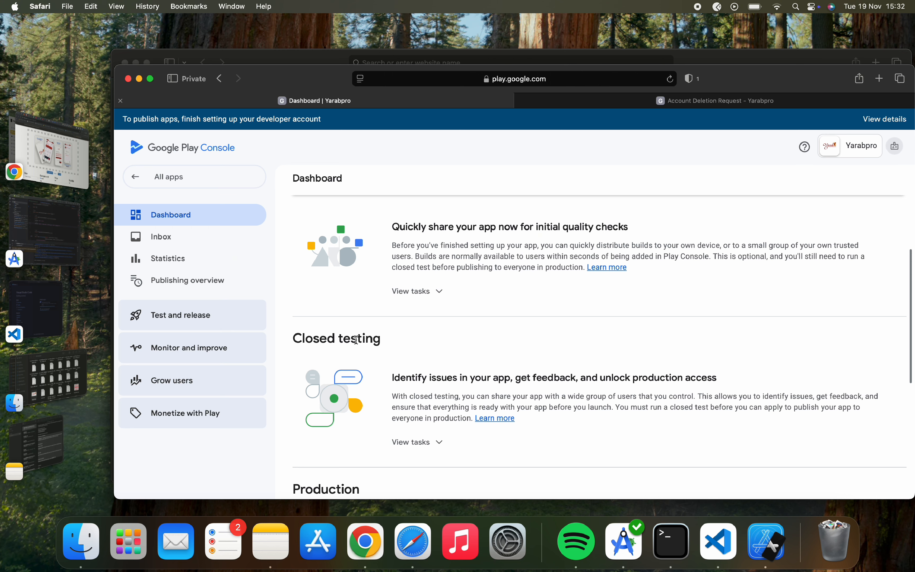
pyautogui.scroll(-2, 408, 414)
# From the Dashboard's closed testing tasks, jump to the Alpha track's Countries / regions section.
pyautogui.click(420, 392)
pyautogui.scroll(-3, 420, 394)
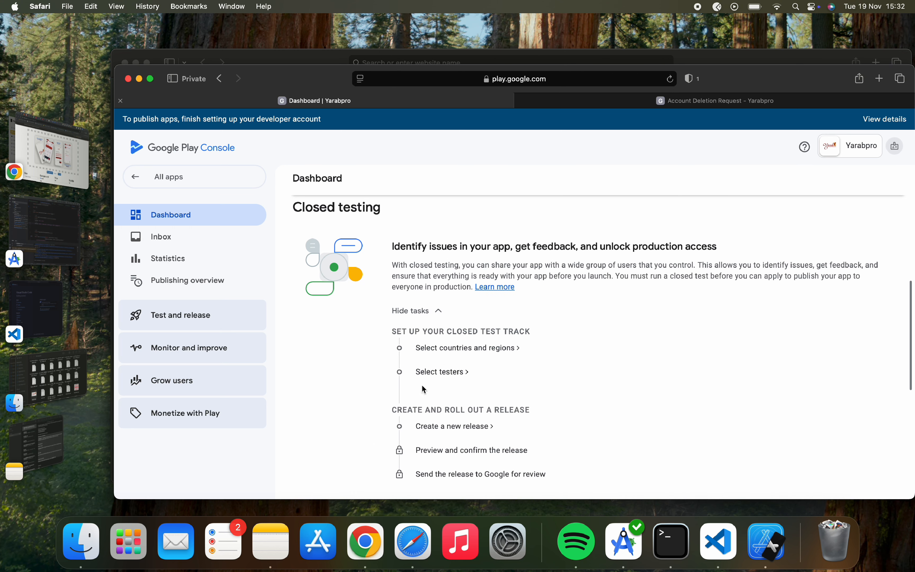
pyautogui.click(446, 346)
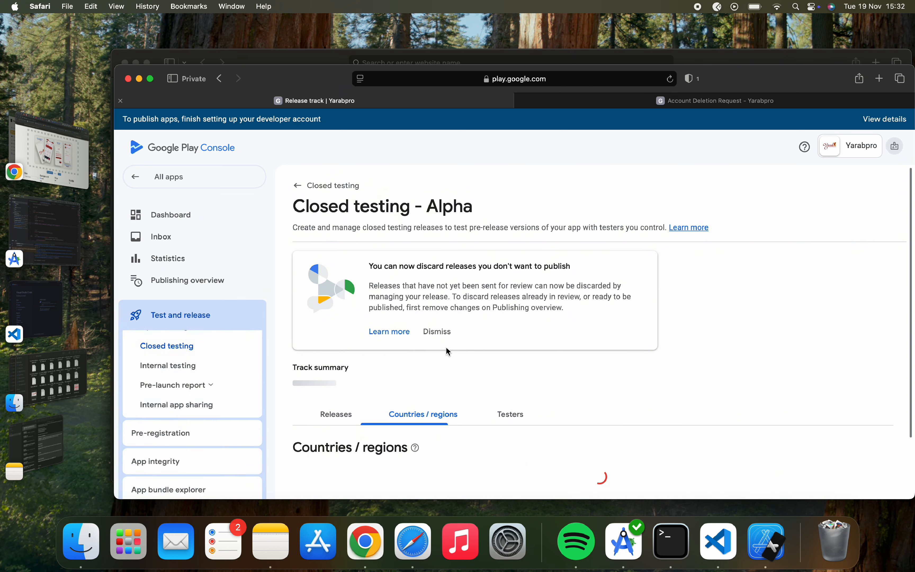
pyautogui.scroll(-3, 491, 403)
pyautogui.click(349, 365)
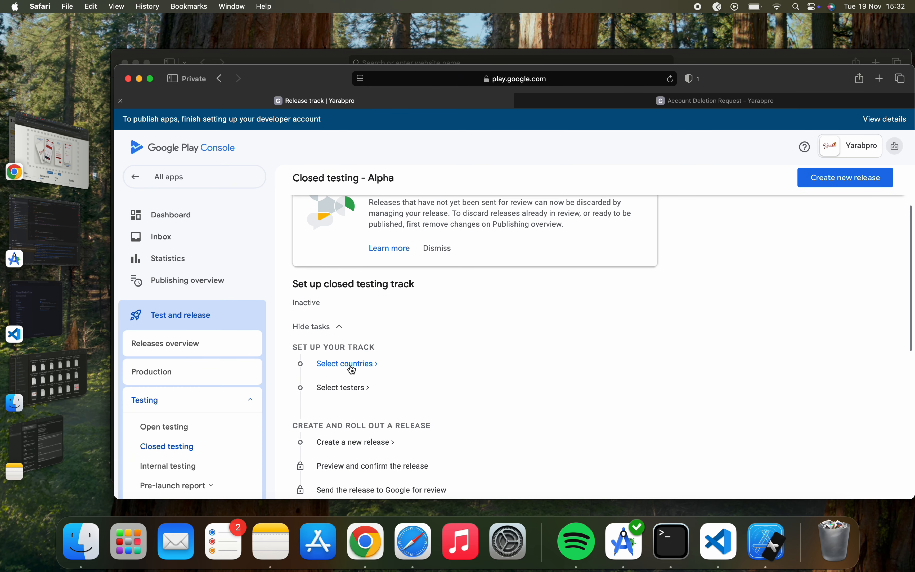
pyautogui.scroll(5, 410, 391)
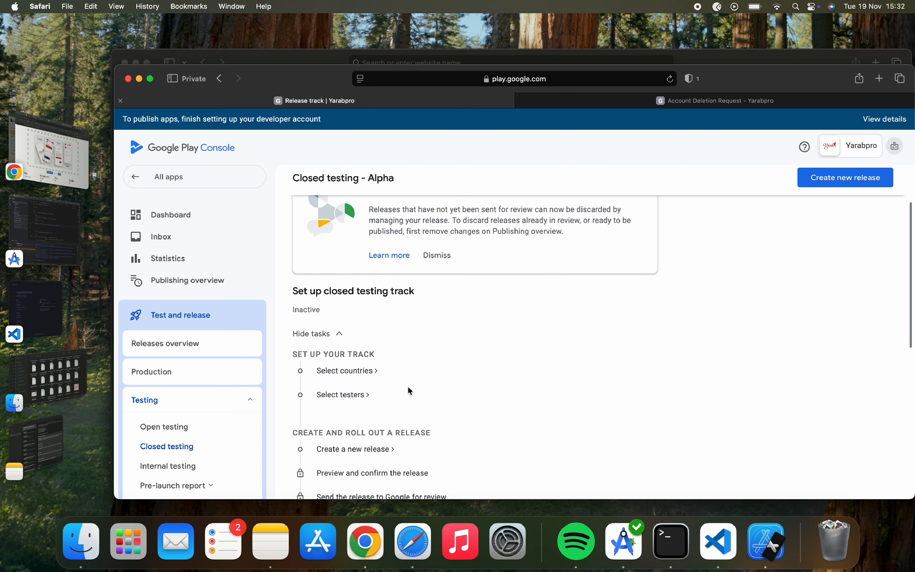
pyautogui.click(367, 374)
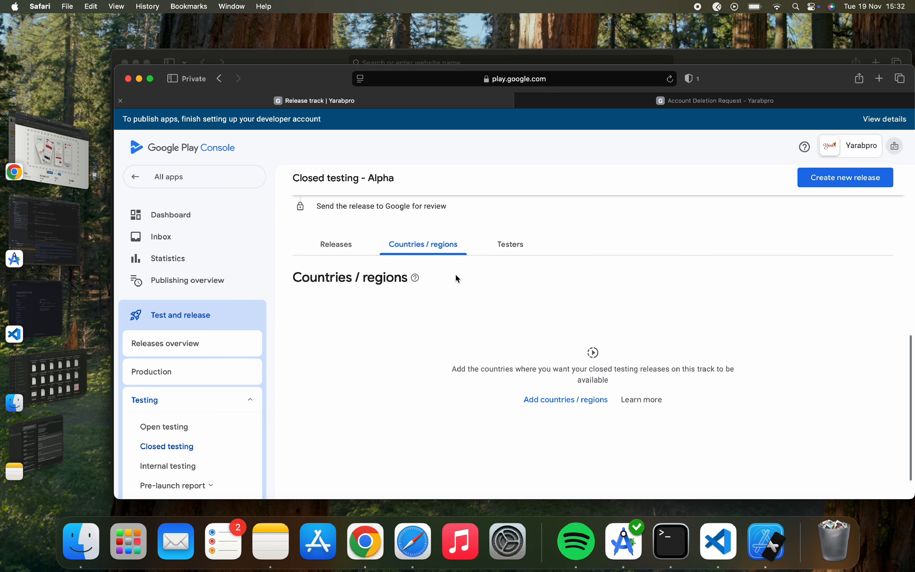
# Add countries to the Alpha track by searching 'nige' and ticking Nigeria, then clear the search.
pyautogui.scroll(-2, 522, 458)
pyautogui.click(554, 373)
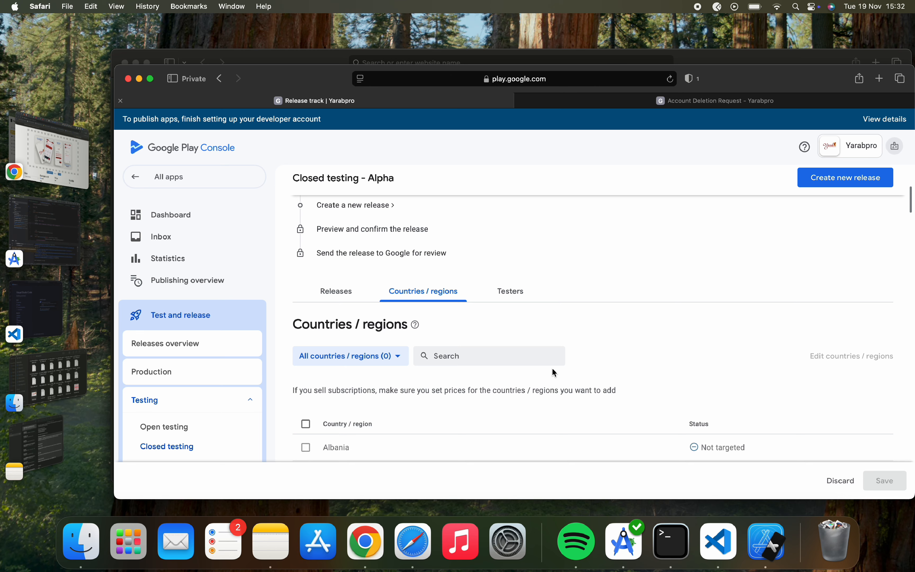
pyautogui.scroll(-4, 416, 437)
pyautogui.scroll(2, 360, 442)
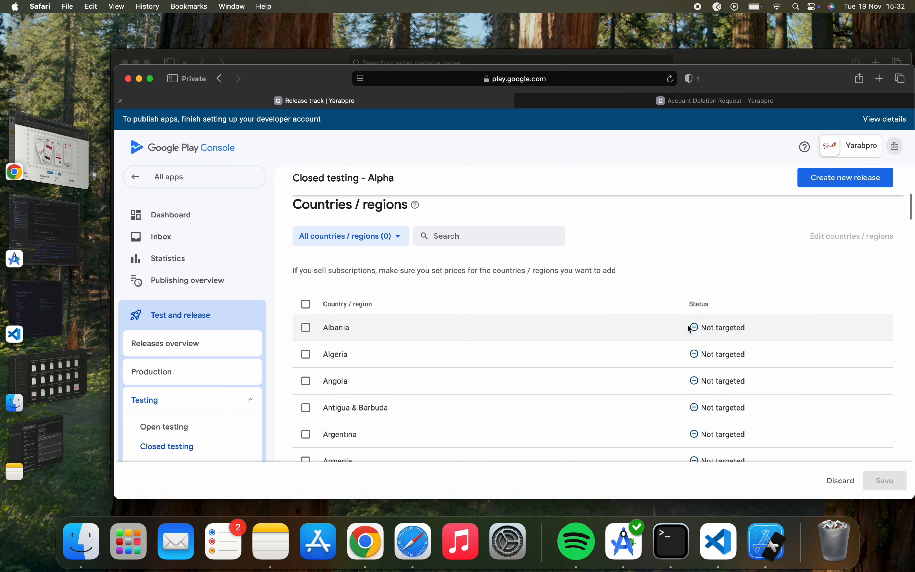
pyautogui.click(527, 231)
pyautogui.write('n')
pyautogui.scroll(3, 529, 340)
pyautogui.write('ige')
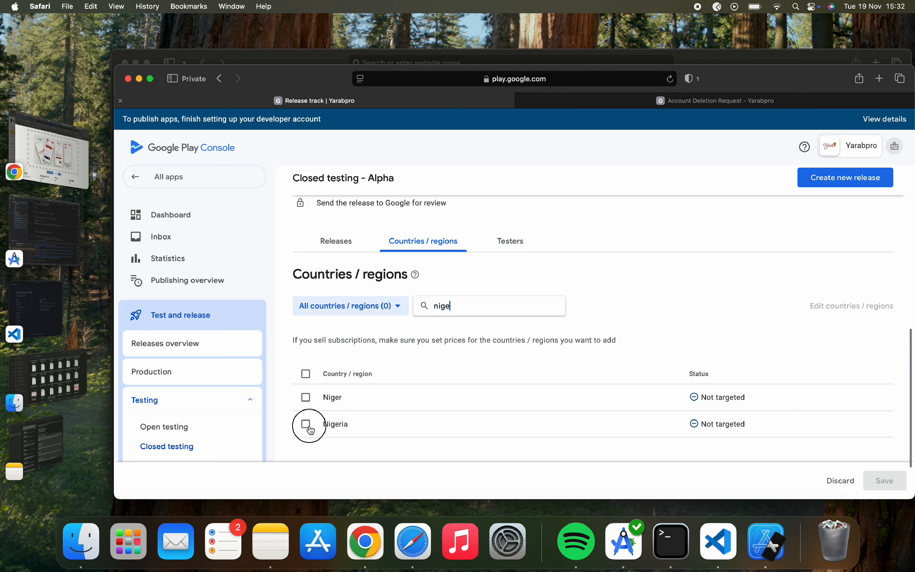
pyautogui.click(309, 425)
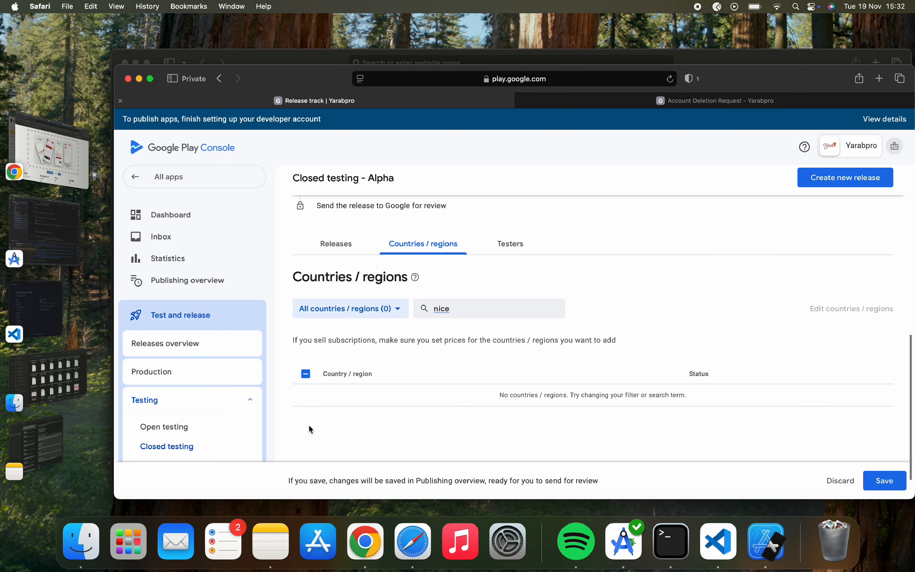
pyautogui.scroll(-2, 505, 403)
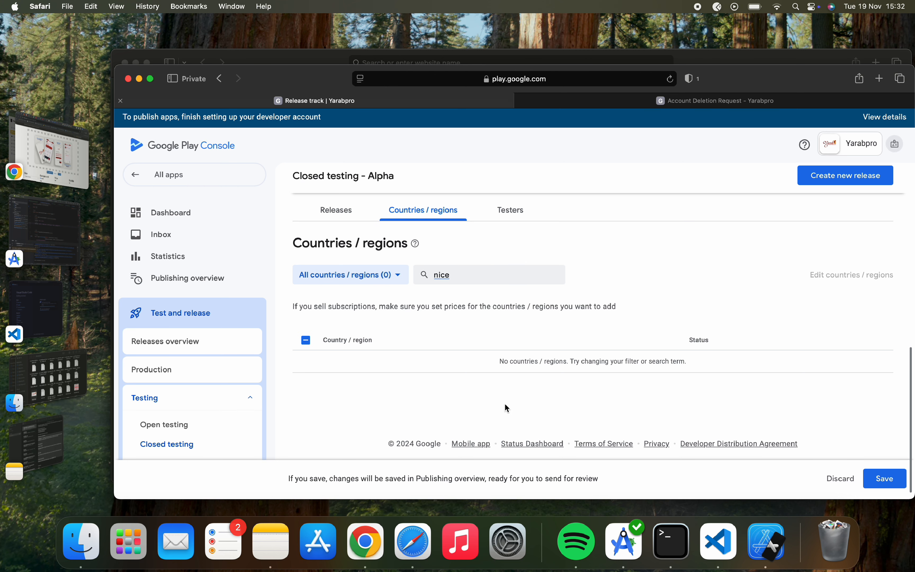
pyautogui.click(463, 283)
pyautogui.press('BackSpace')
pyautogui.press('BackSpace')
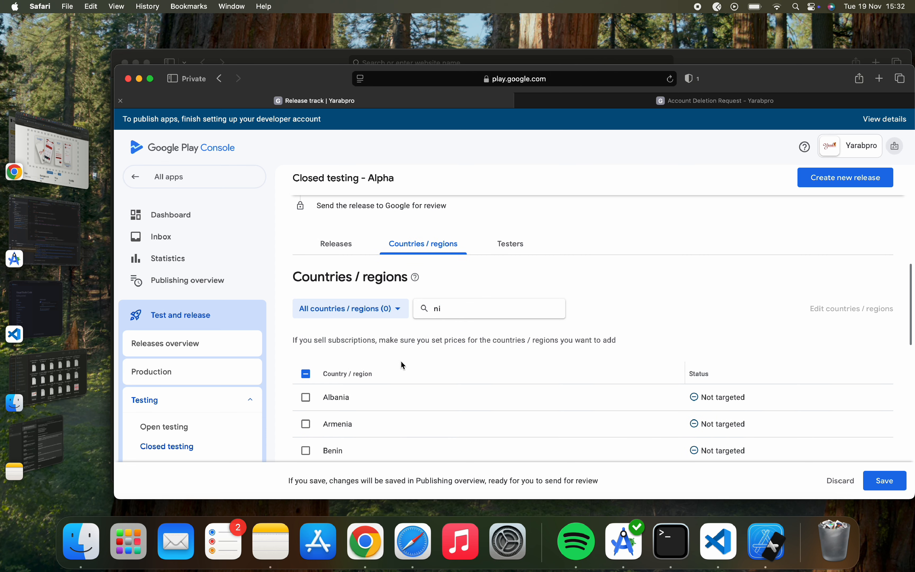
pyautogui.write('ge')
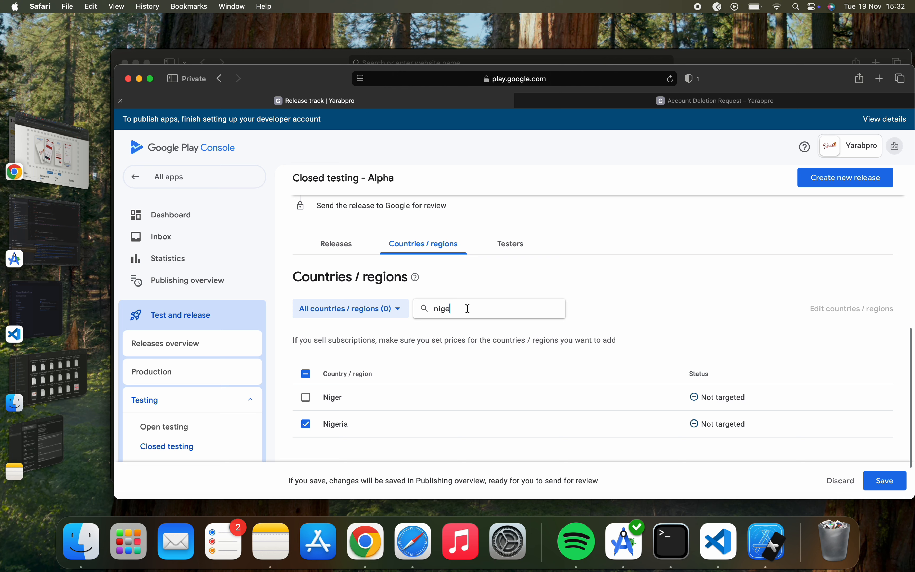
pyautogui.press('super+a')
pyautogui.press('BackSpace')
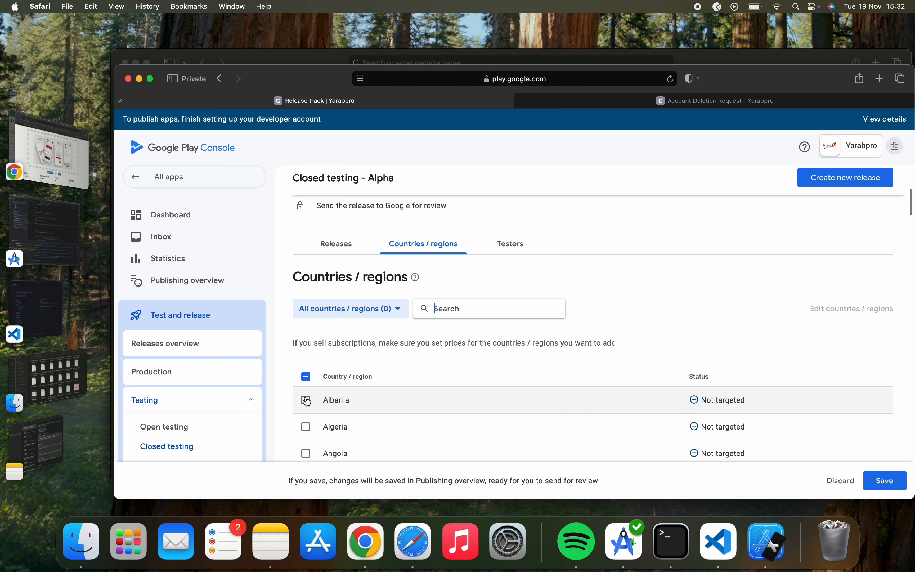
# Select every country and region, check that Niger and Nigeria are included, and save.
pyautogui.click(306, 376)
pyautogui.scroll(-10, 306, 427)
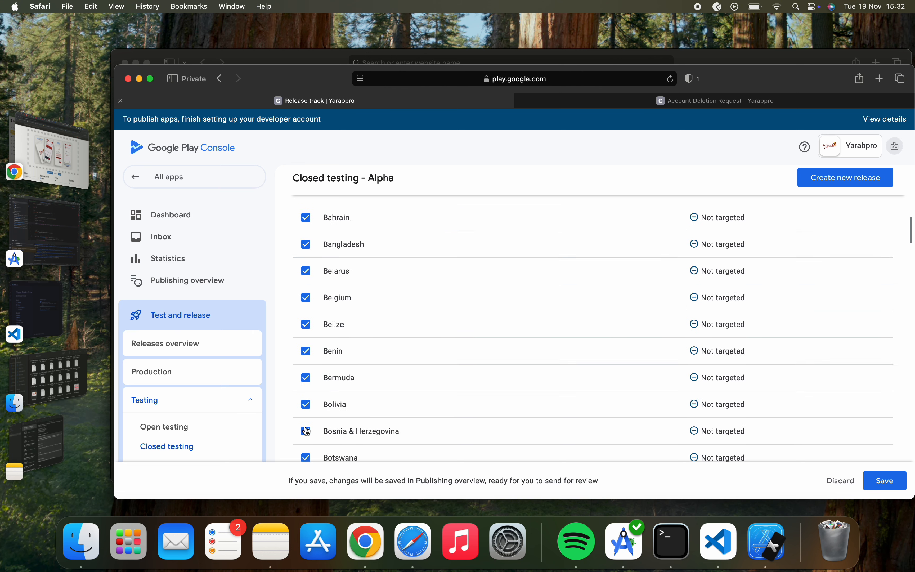
pyautogui.scroll(-20, 306, 431)
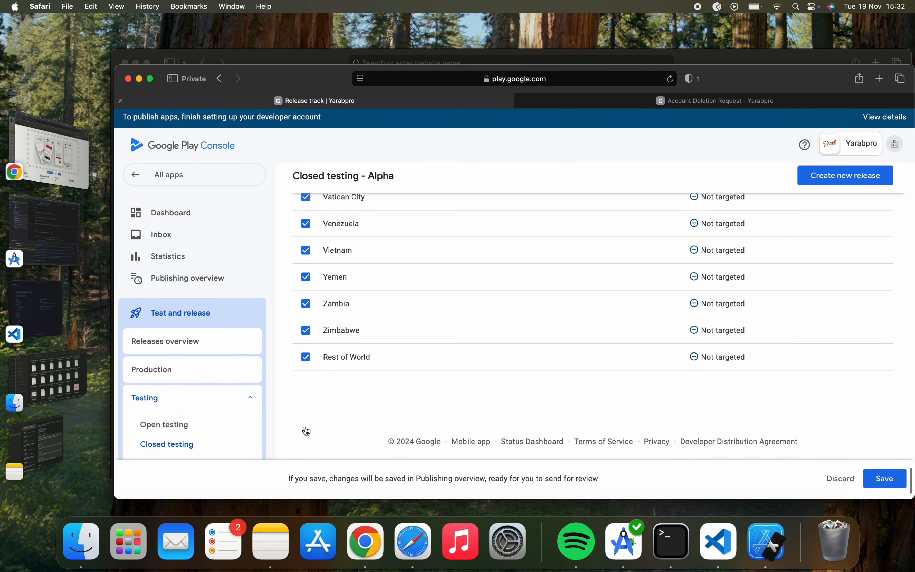
pyautogui.scroll(20, 307, 431)
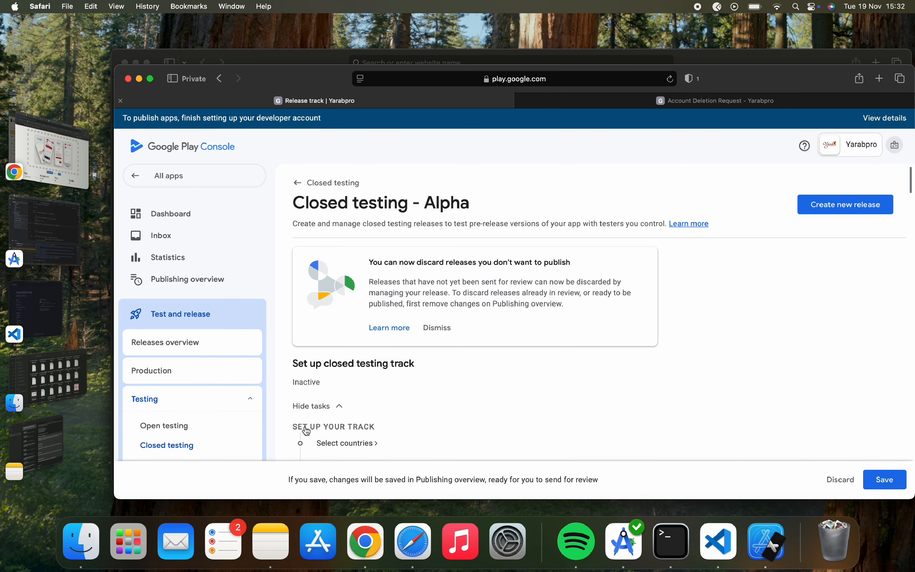
pyautogui.scroll(-10, 431, 404)
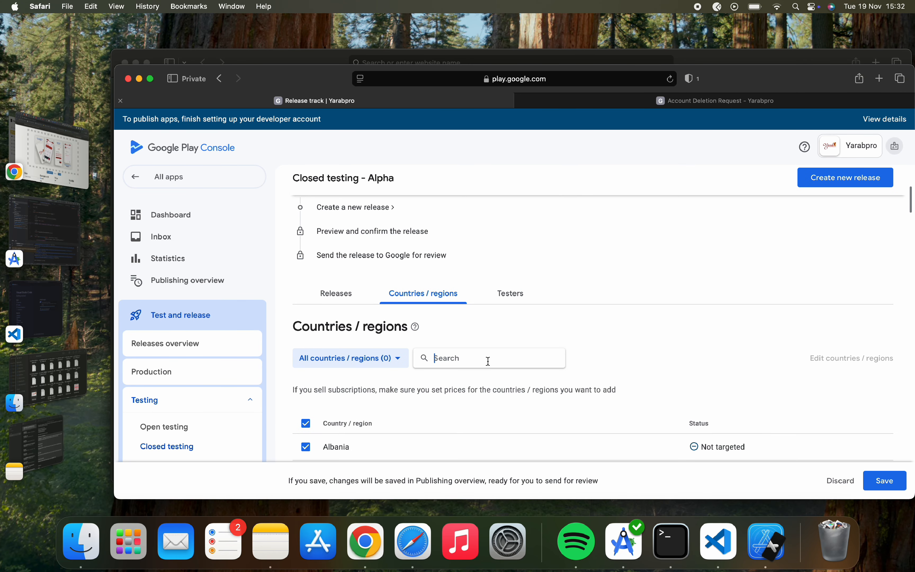
pyautogui.write('nige')
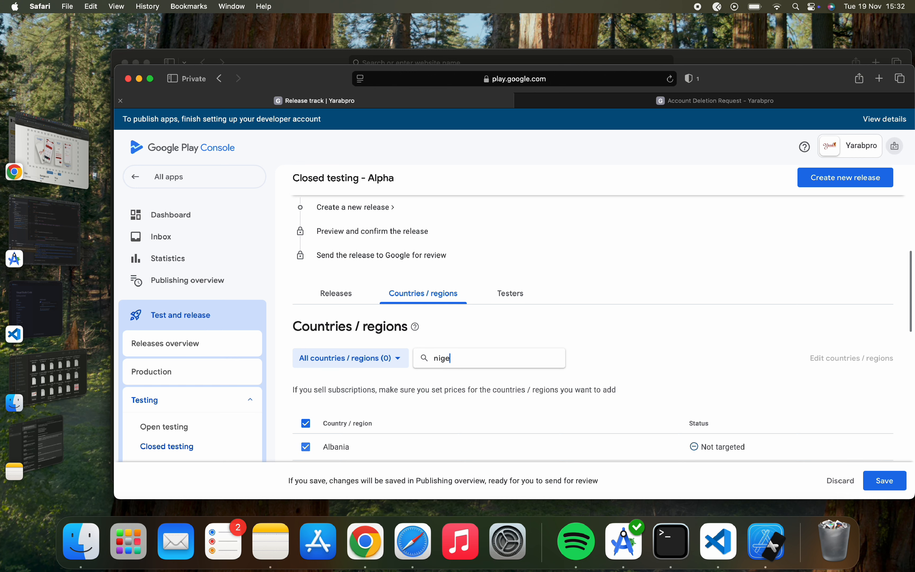
pyautogui.scroll(-1, 480, 407)
pyautogui.scroll(-5, 476, 401)
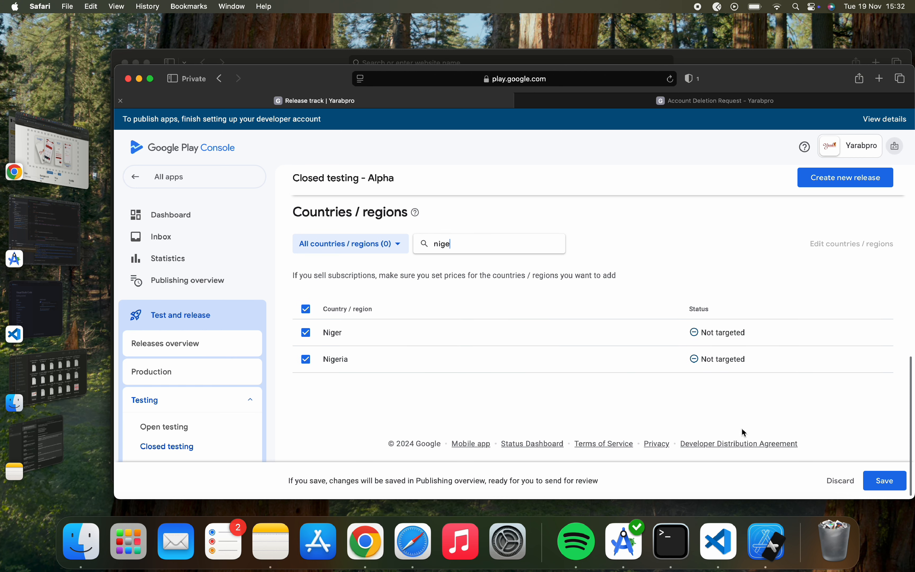
pyautogui.click(884, 481)
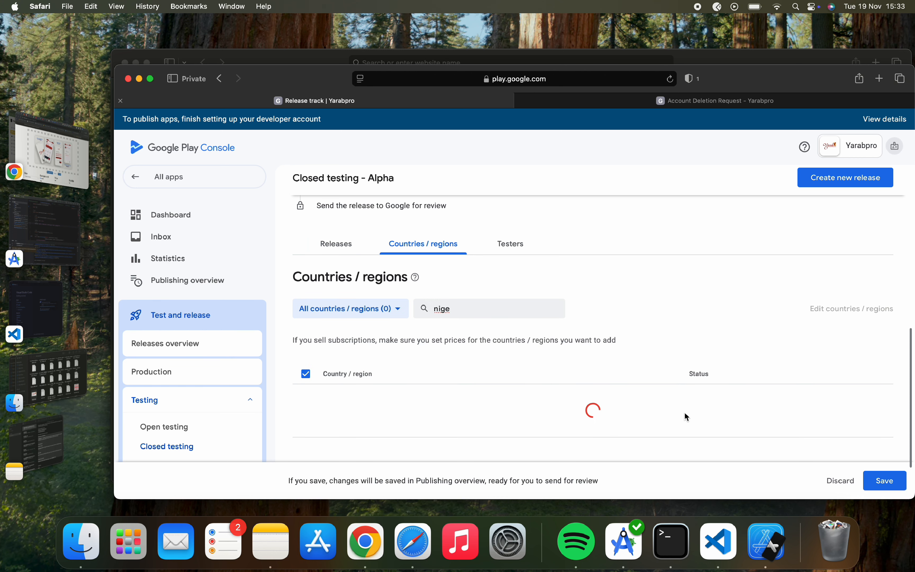
pyautogui.scroll(2, 532, 333)
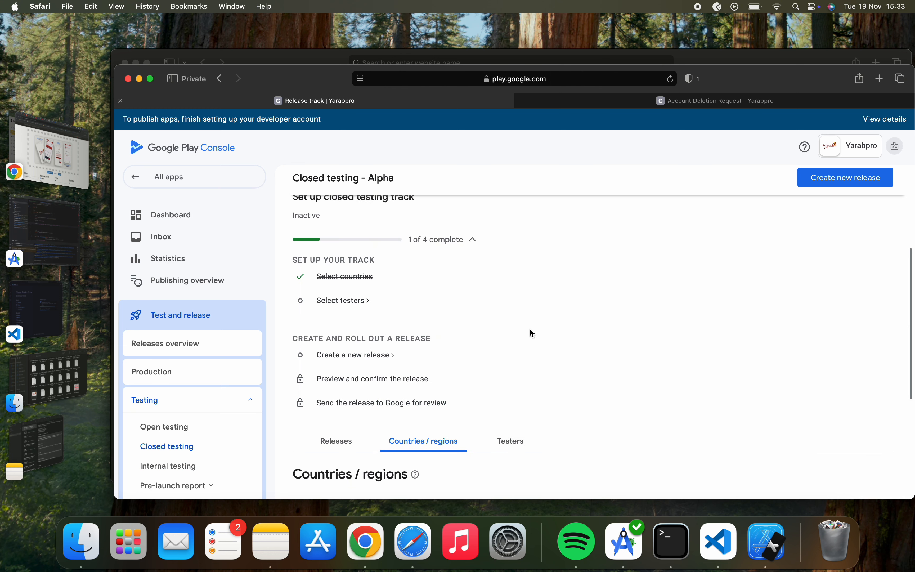
# On the Alpha track's Testers tab, start a new email list of testers.
pyautogui.click(358, 300)
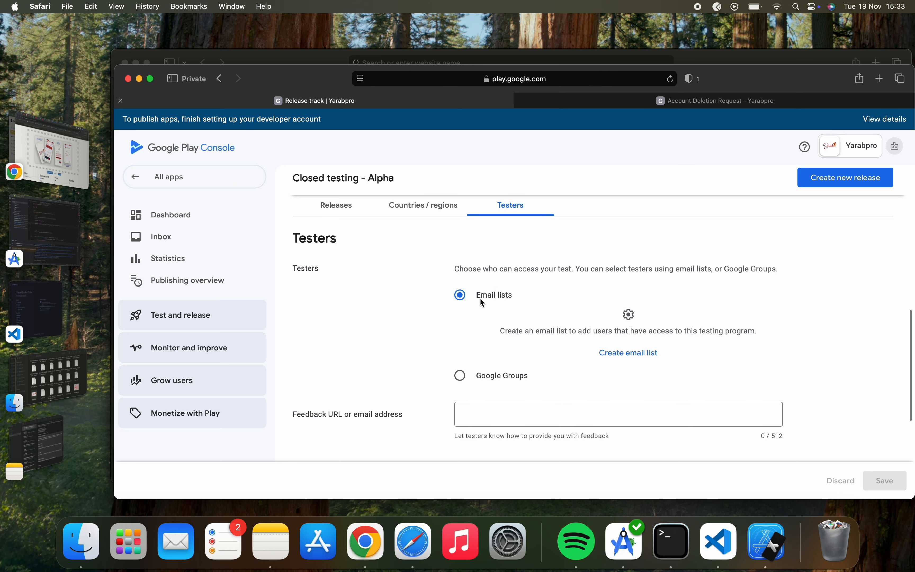
pyautogui.click(620, 357)
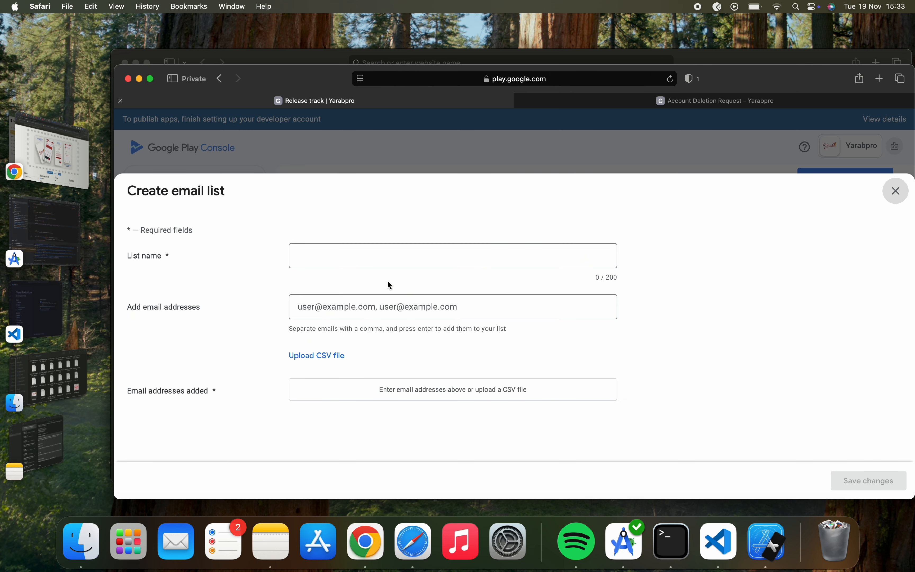
# Name the new email list 'Yarabpro App testers'.
pyautogui.click(386, 256)
pyautogui.press('capslock')
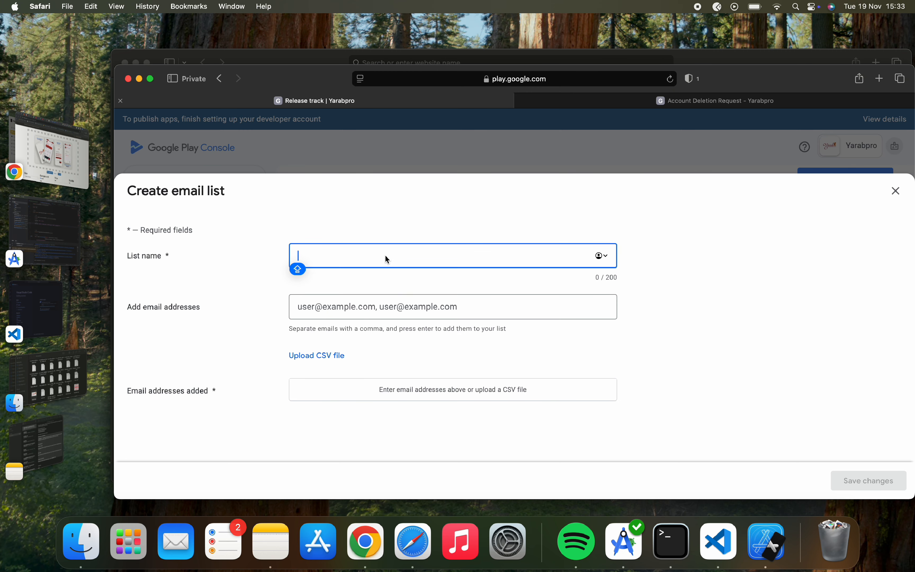
pyautogui.write('App t')
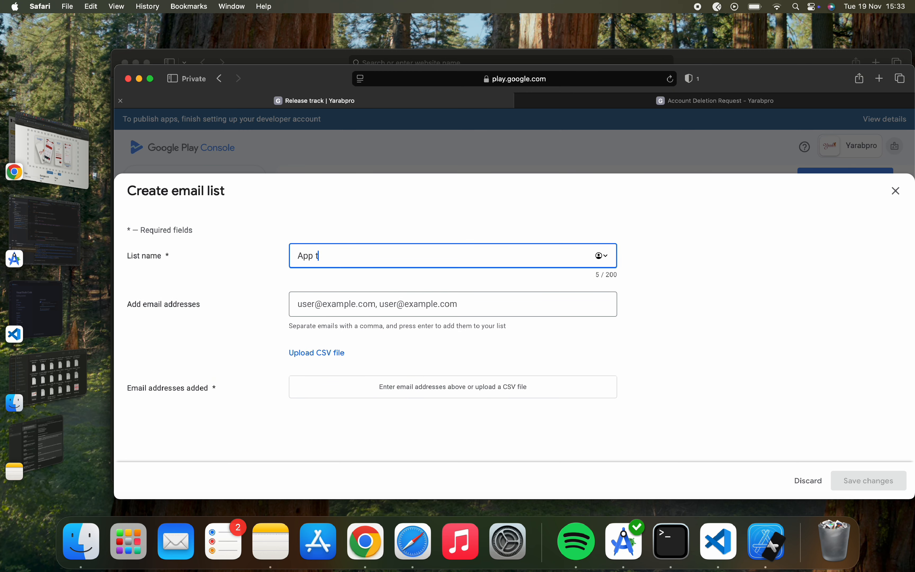
pyautogui.write('est')
pyautogui.write('Yarabpr')
pyautogui.write('o')
# Enter two comma-separated tester e-mail addresses, the second an edited copy of the first.
pyautogui.click(319, 305)
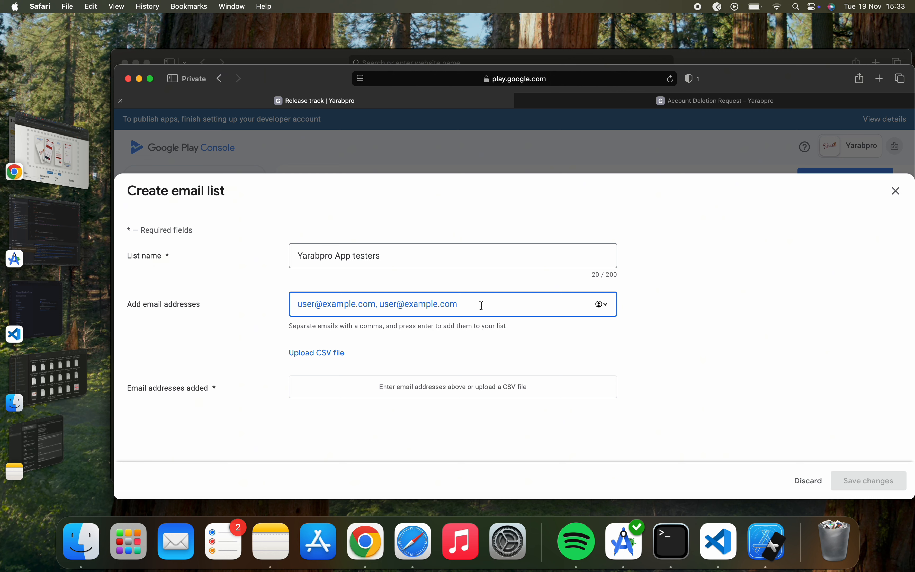
pyautogui.press('super+v')
pyautogui.write(',')
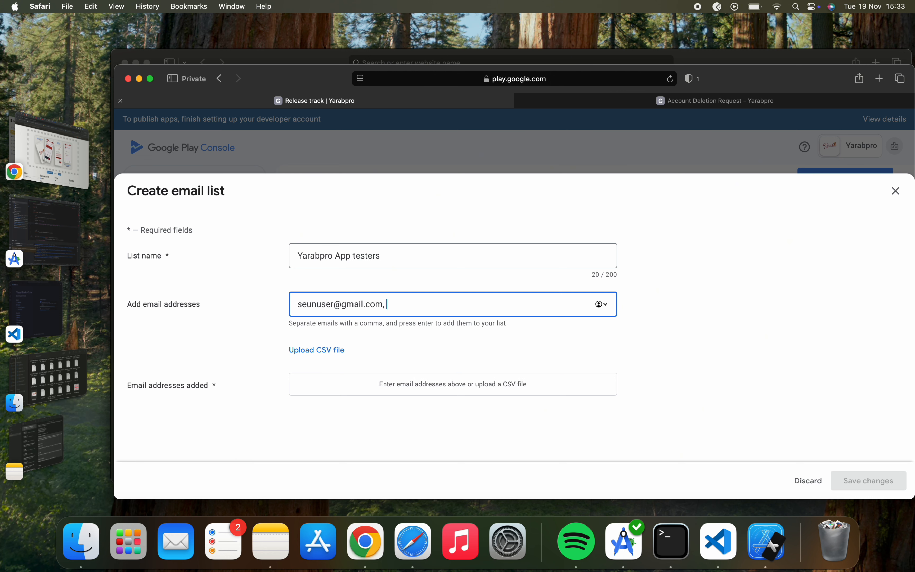
pyautogui.moveTo(297, 304); pyautogui.dragTo(384, 307)
pyautogui.press('super+c')
pyautogui.click(401, 306)
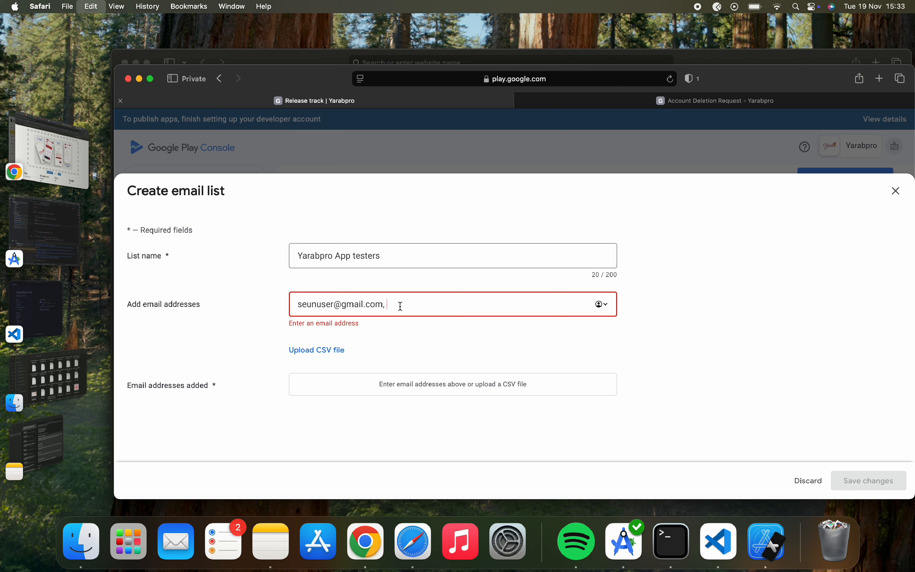
pyautogui.press('super+v')
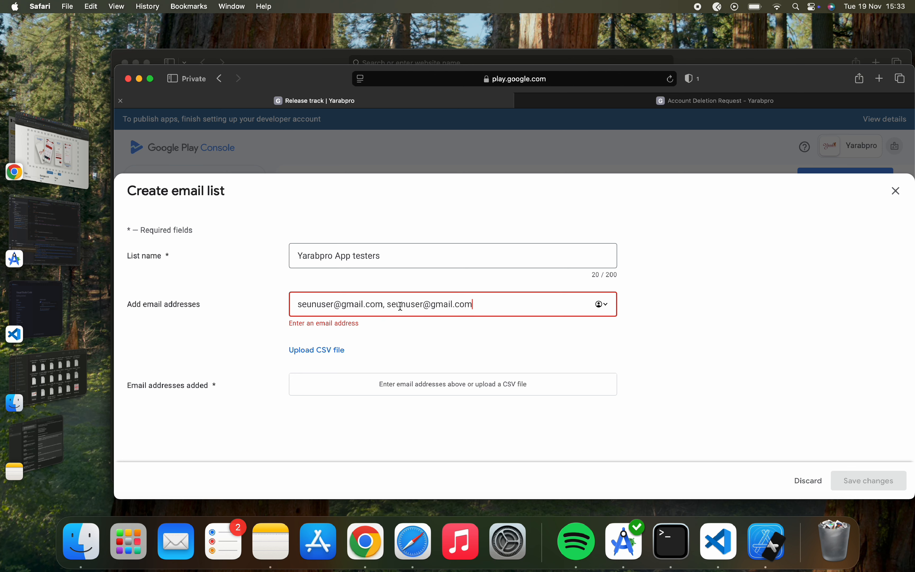
pyautogui.click(421, 304)
pyautogui.write('3')
pyautogui.click(302, 312)
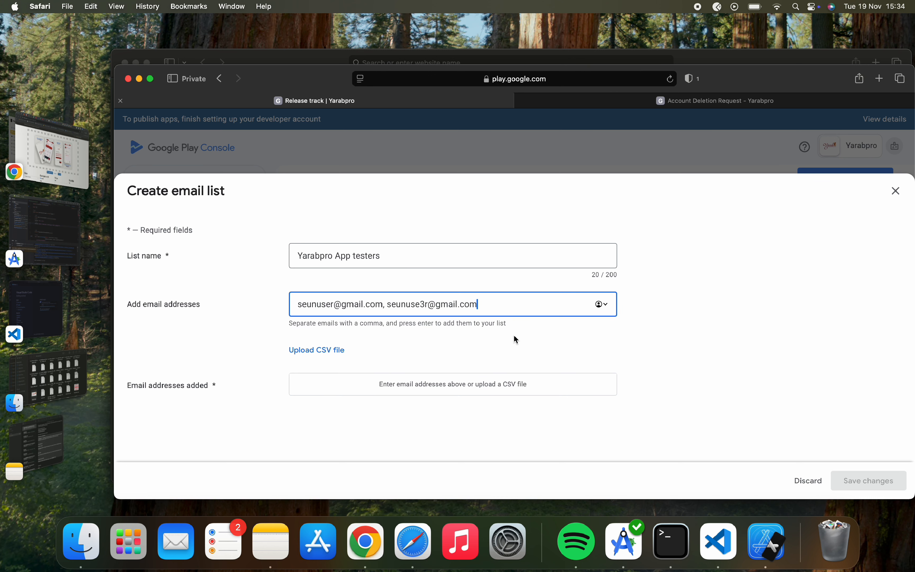
pyautogui.write(',')
pyautogui.press('Return')
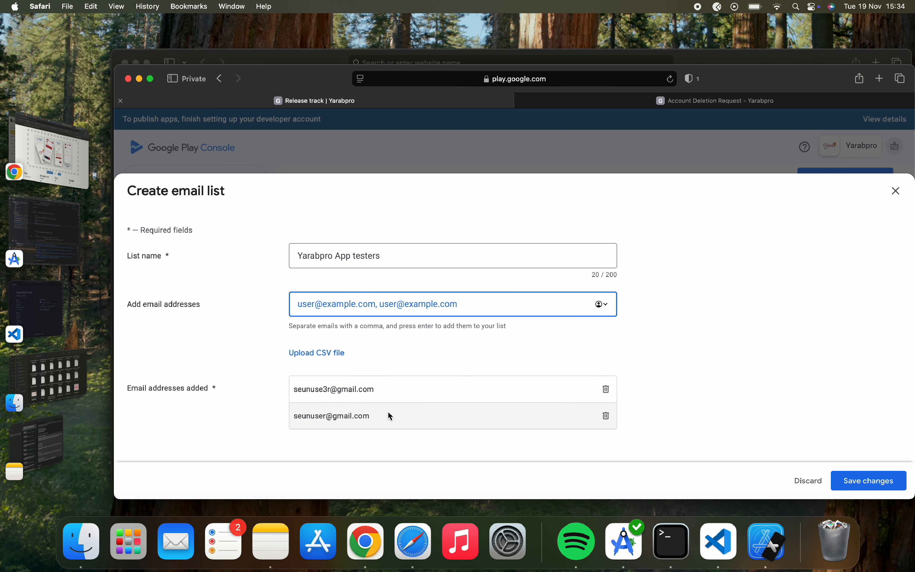
# Save and try to create the list, which reports an invalid tester address.
pyautogui.click(886, 486)
pyautogui.click(595, 329)
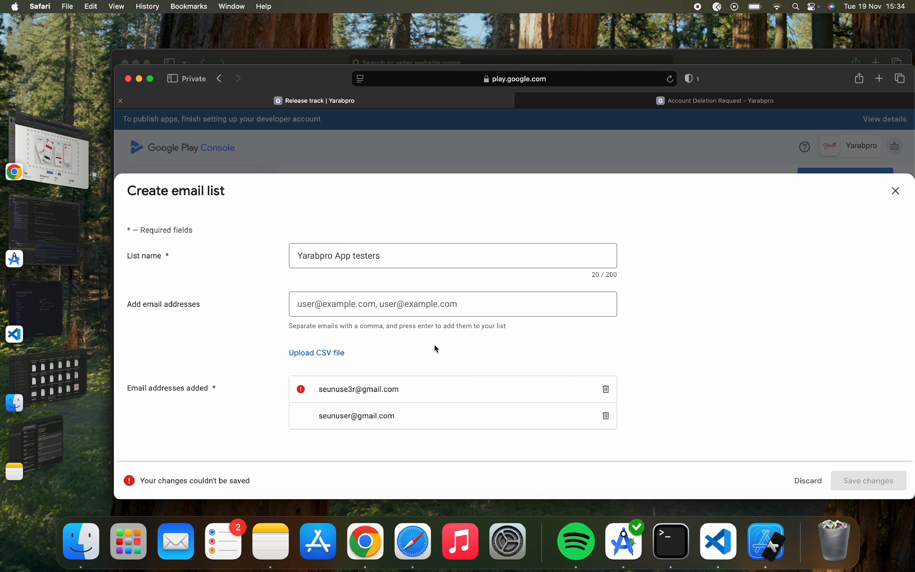
pyautogui.click(360, 309)
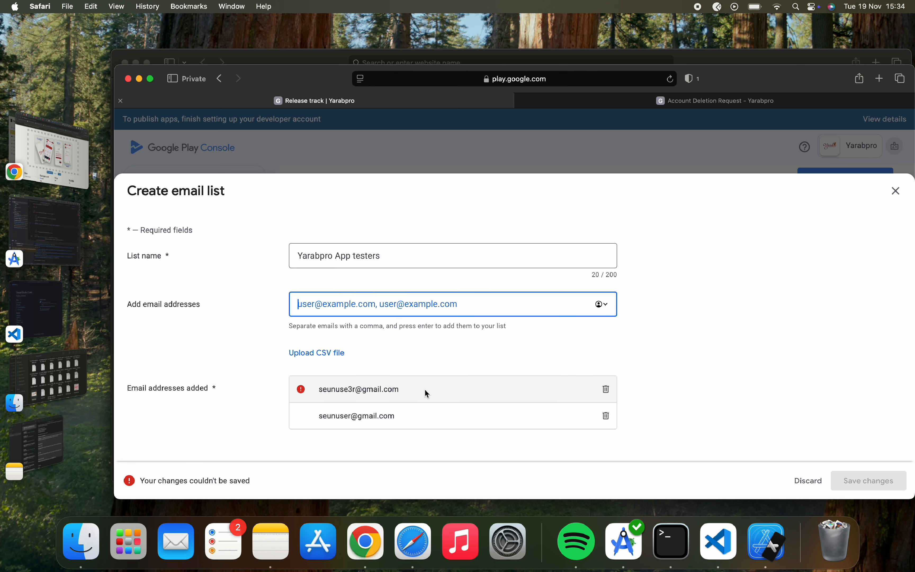
# Delete the invalid address, then save and create the list with the remaining tester.
pyautogui.click(304, 389)
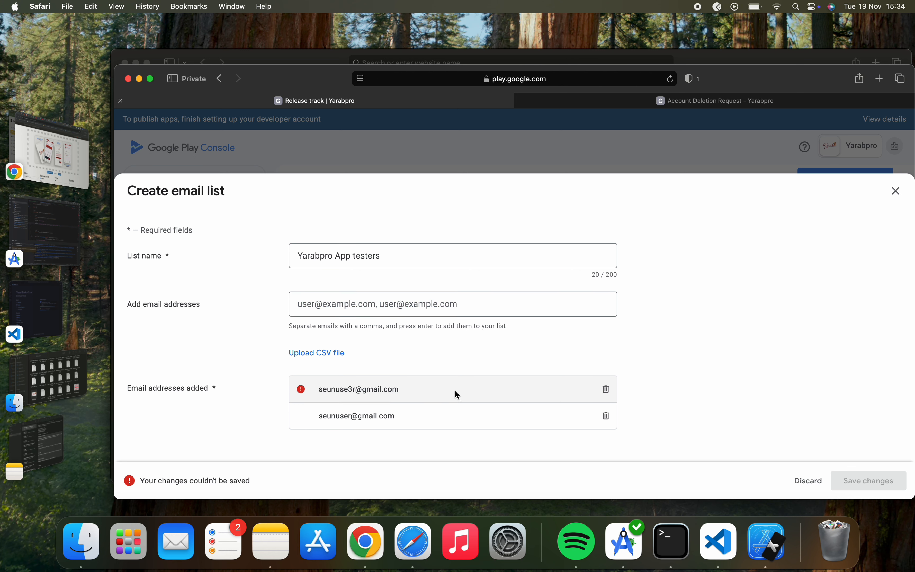
pyautogui.click(606, 389)
pyautogui.click(873, 481)
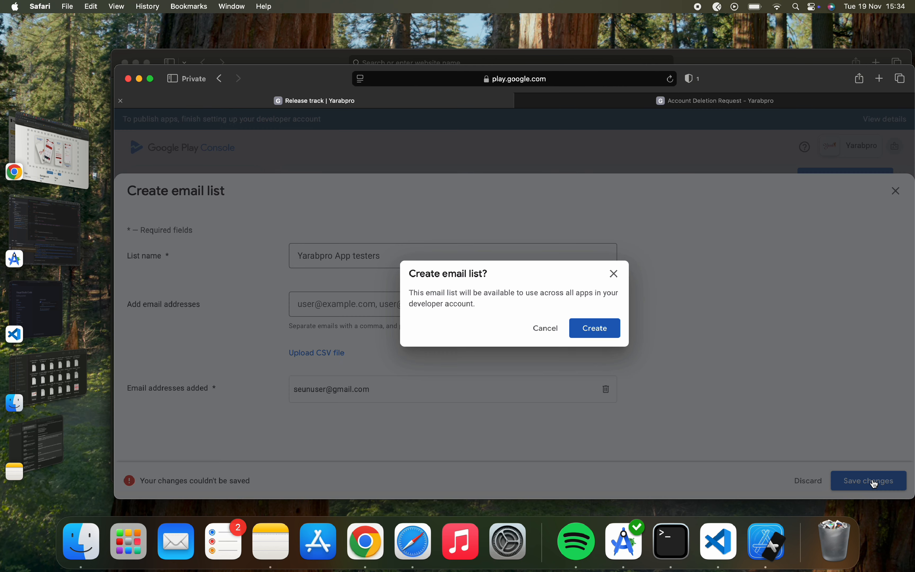
pyautogui.click(607, 328)
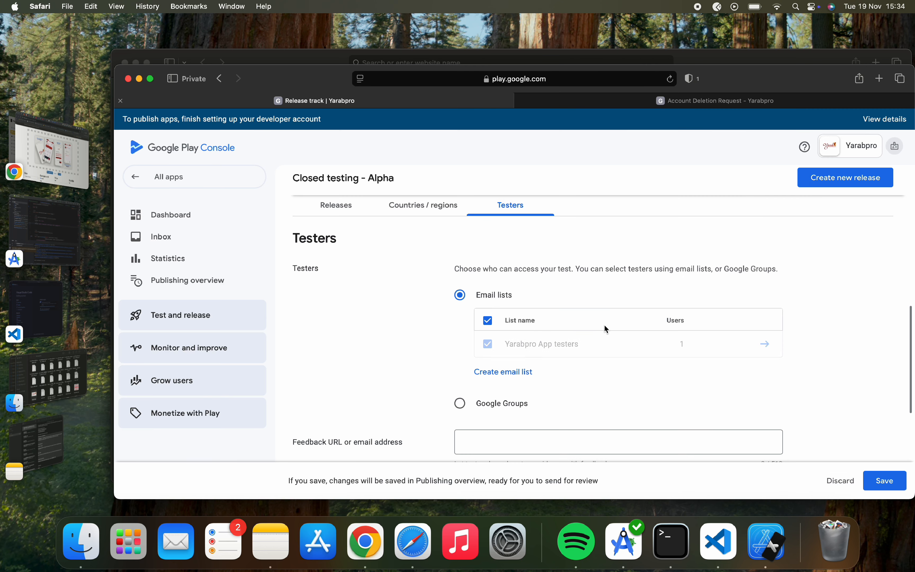
# Save the Yarabpro App testers selection for the Alpha track.
pyautogui.scroll(-3, 655, 389)
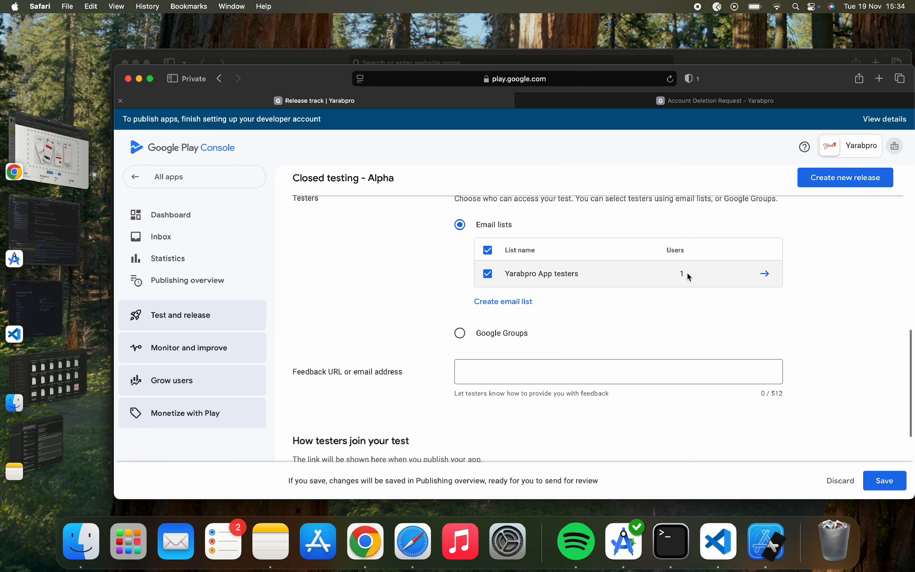
pyautogui.scroll(-5, 688, 274)
pyautogui.scroll(3, 687, 272)
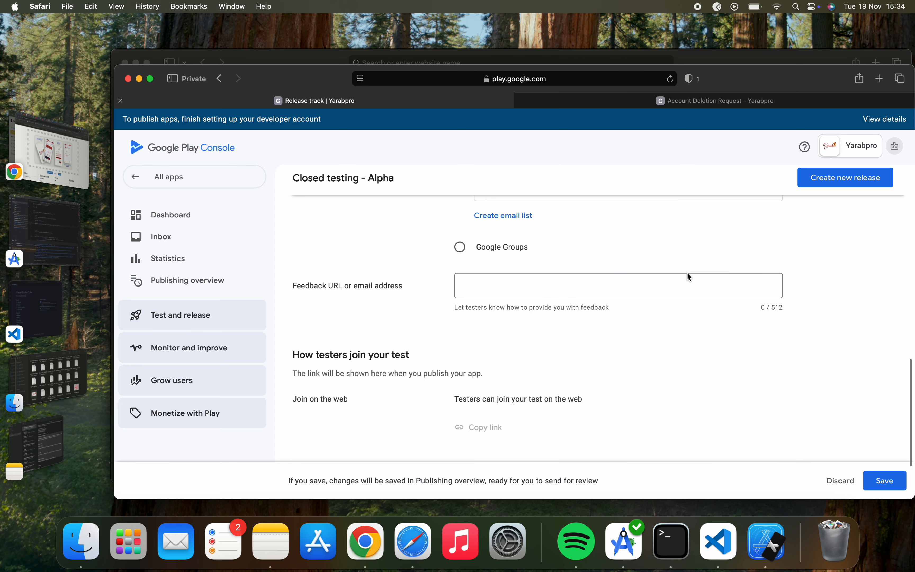
pyautogui.scroll(-1, 687, 272)
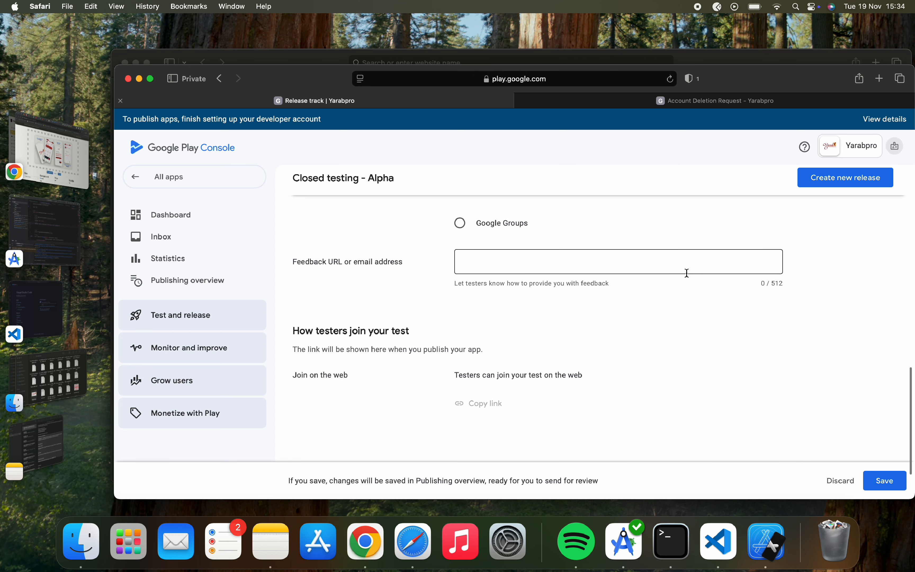
pyautogui.click(886, 481)
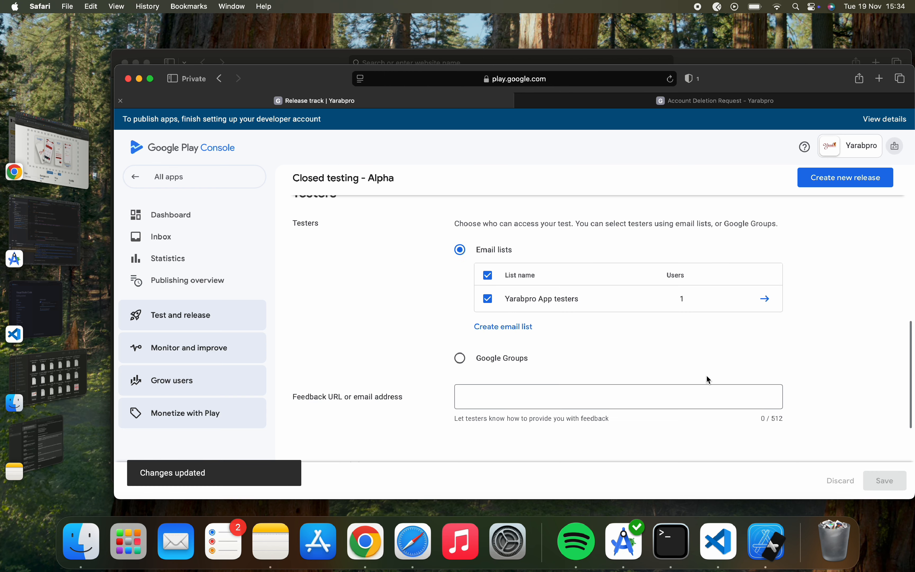
# From the setup checklist, start creating a new closed testing release.
pyautogui.scroll(-5, 706, 375)
pyautogui.scroll(9, 706, 374)
pyautogui.scroll(10, 706, 375)
pyautogui.scroll(-10, 707, 375)
pyautogui.scroll(5, 706, 375)
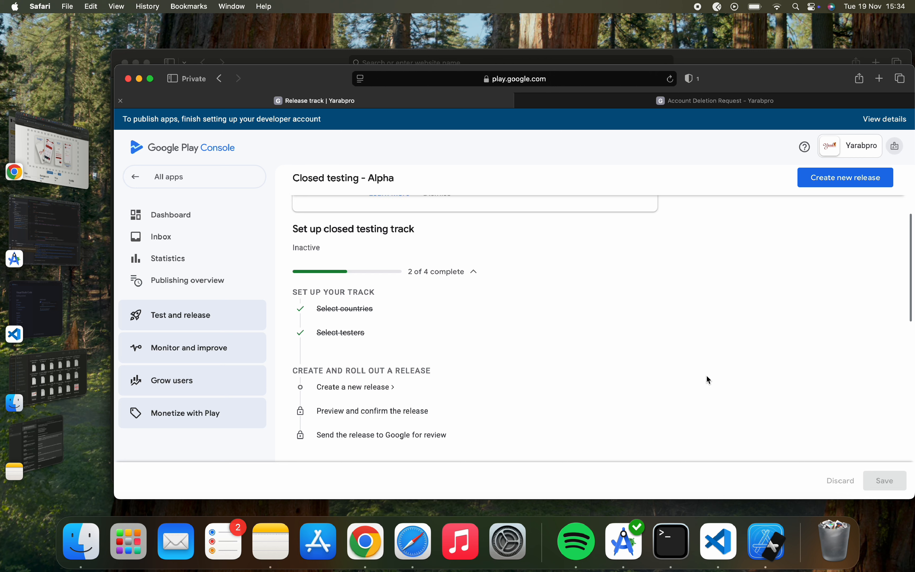
pyautogui.click(376, 389)
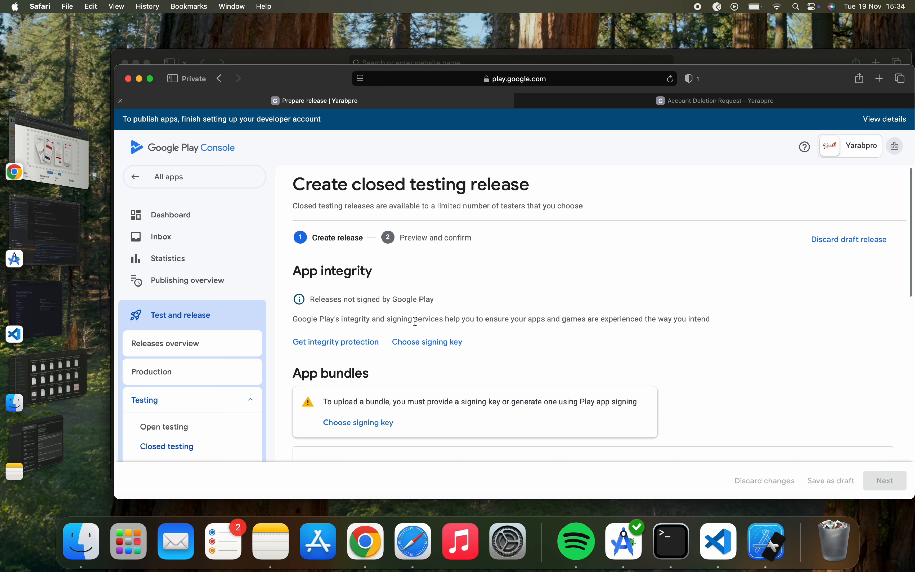
# Under App integrity, bring up the app signing key choices for the release.
pyautogui.tripleClick(340, 270)
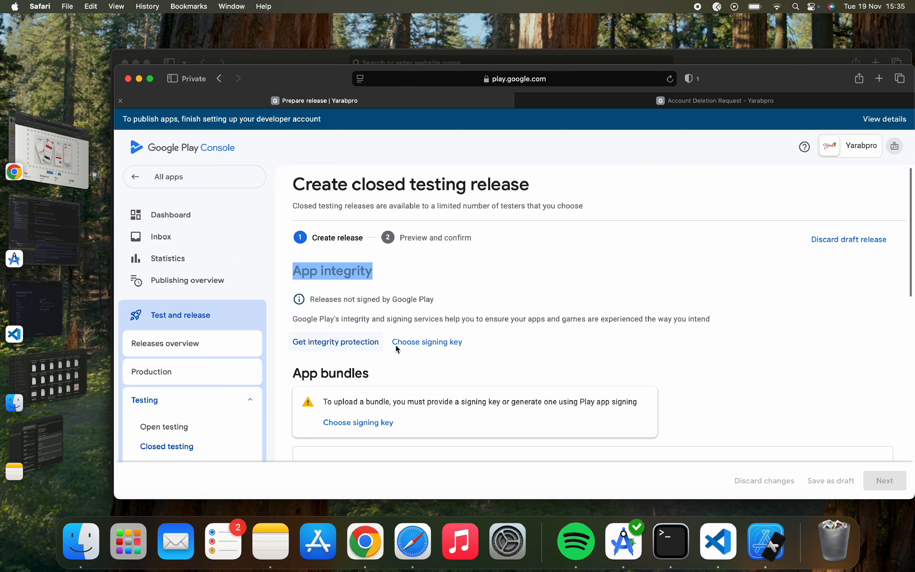
pyautogui.click(422, 349)
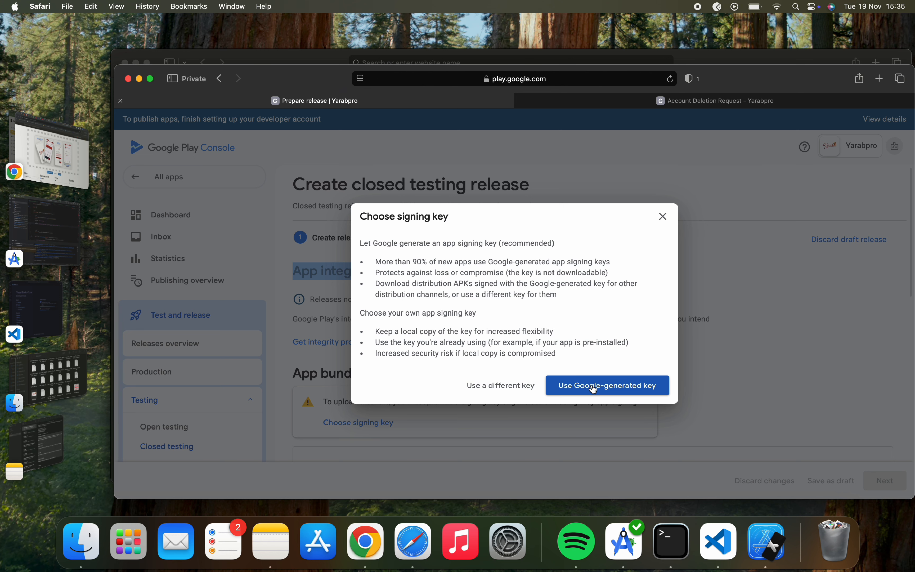
# Pick 'Use Google-generated key' so releases are signed by Google Play.
pyautogui.moveTo(360, 242); pyautogui.dragTo(566, 352)
pyautogui.click(549, 322)
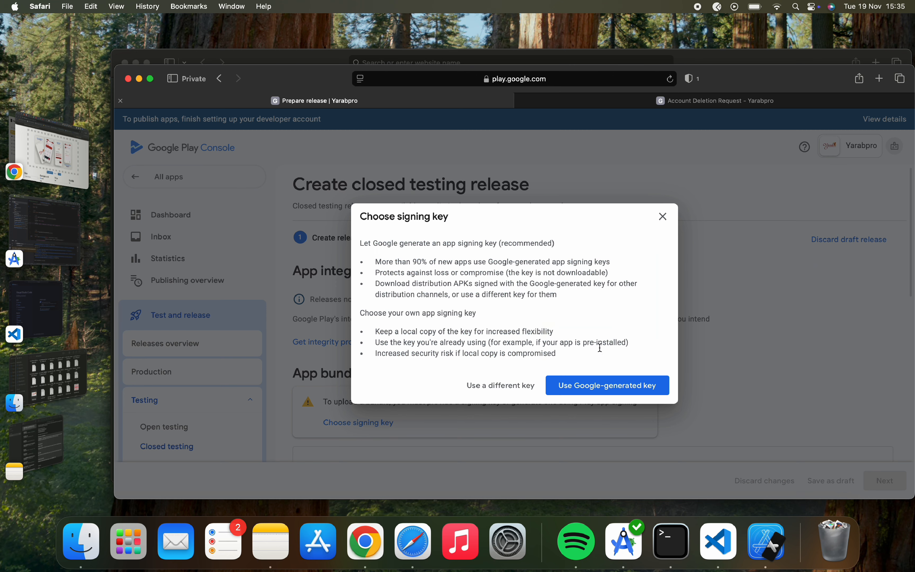
pyautogui.click(602, 393)
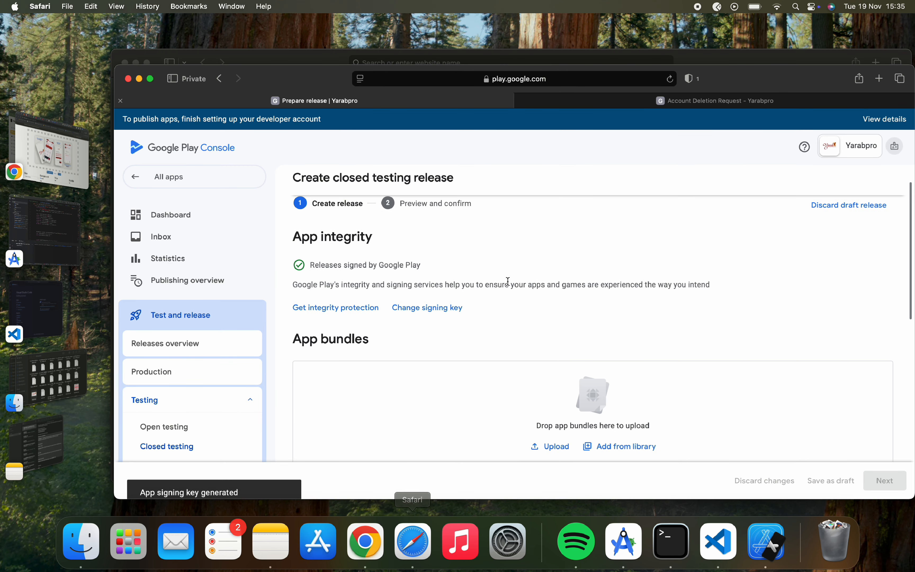
pyautogui.scroll(-5, 508, 382)
pyautogui.scroll(2, 507, 381)
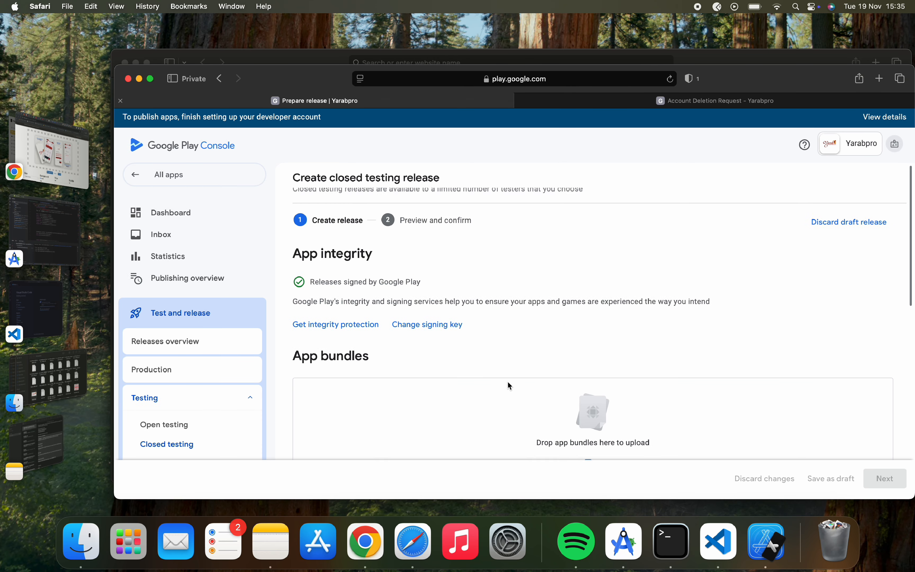
pyautogui.scroll(-3, 507, 381)
pyautogui.scroll(1, 509, 383)
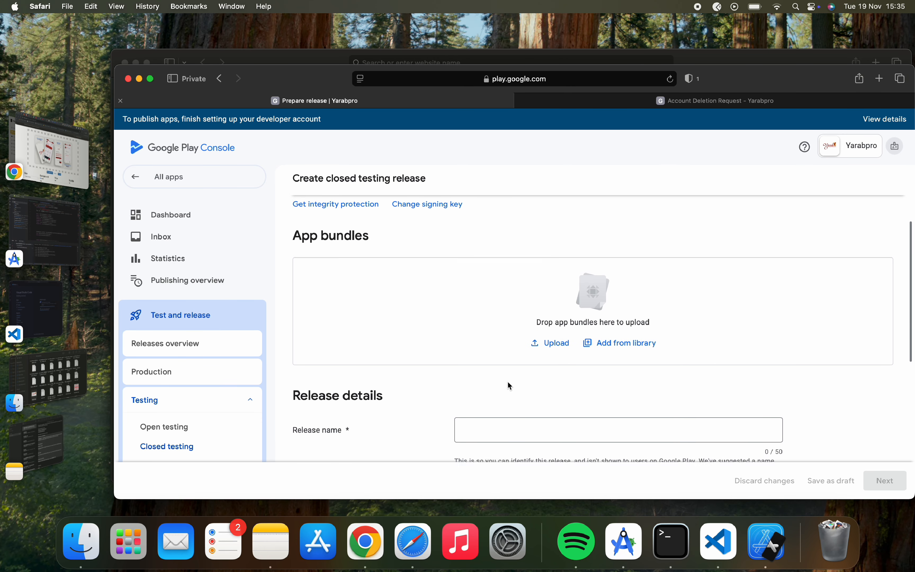
pyautogui.scroll(-10, 453, 342)
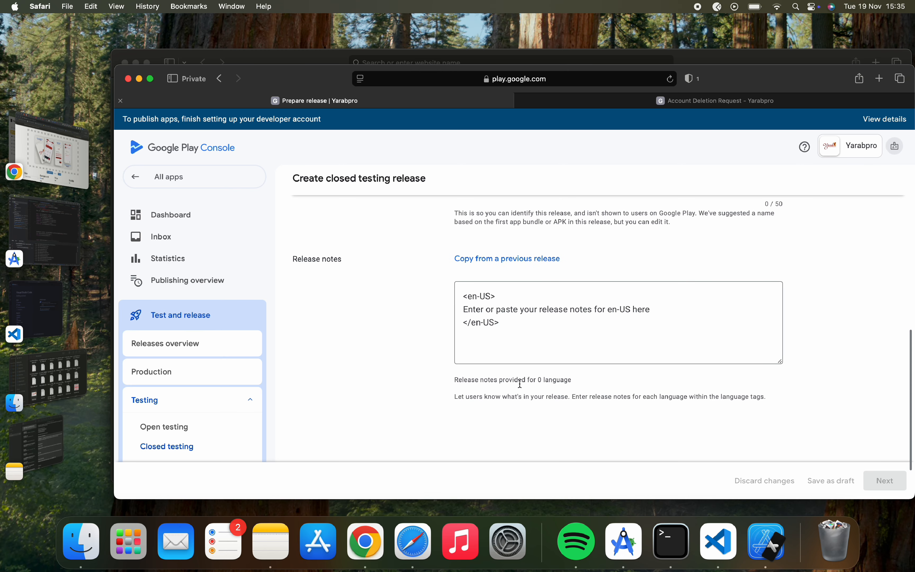
pyautogui.scroll(-2, 520, 382)
pyautogui.scroll(8, 520, 382)
pyautogui.scroll(4, 520, 383)
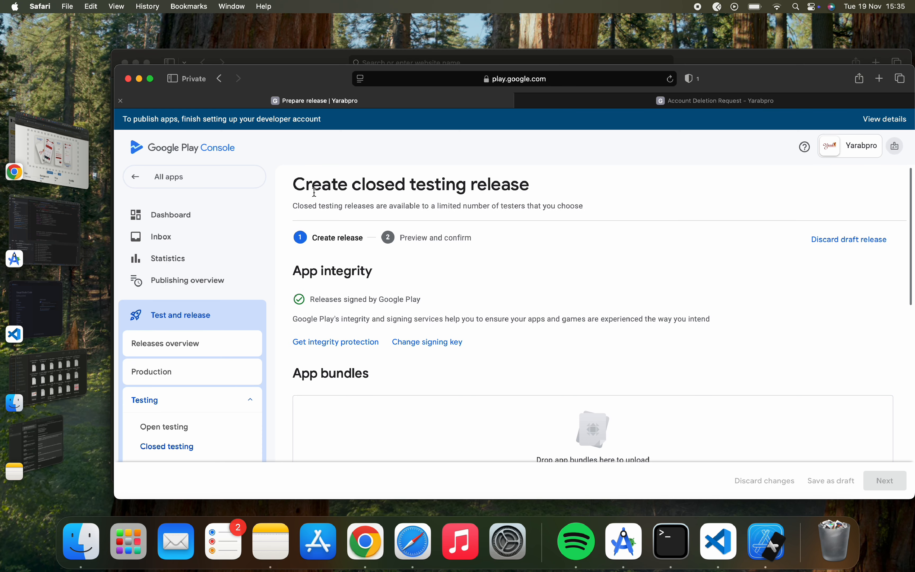
pyautogui.moveTo(565, 193); pyautogui.dragTo(584, 198)
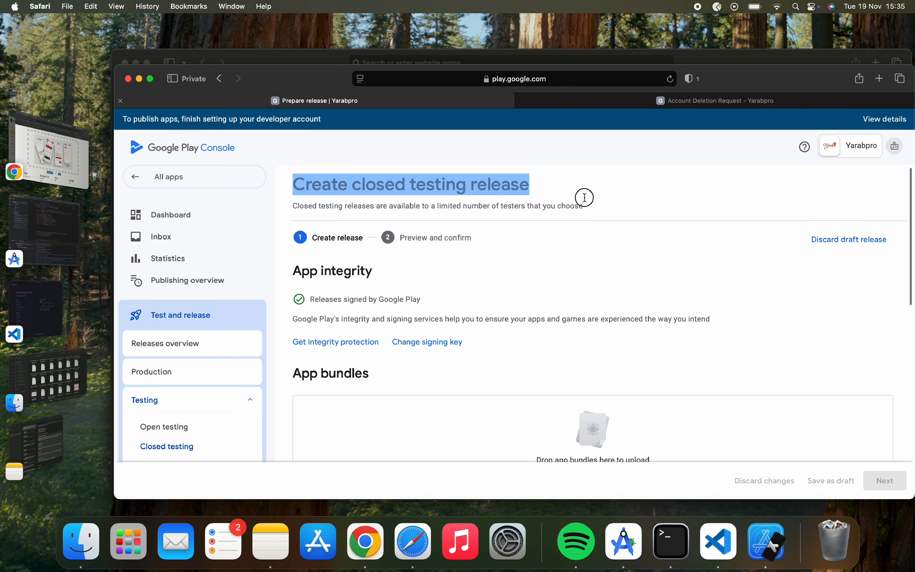
pyautogui.click(587, 208)
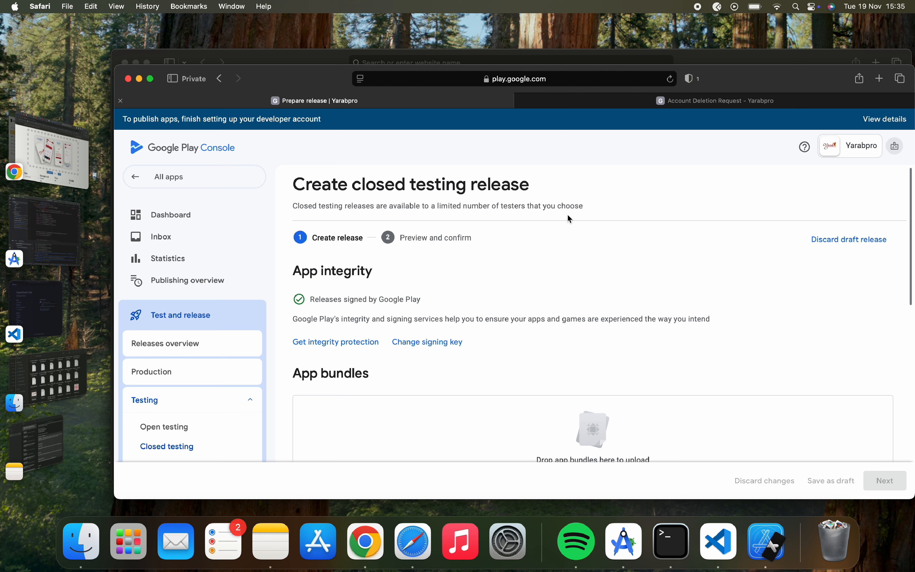